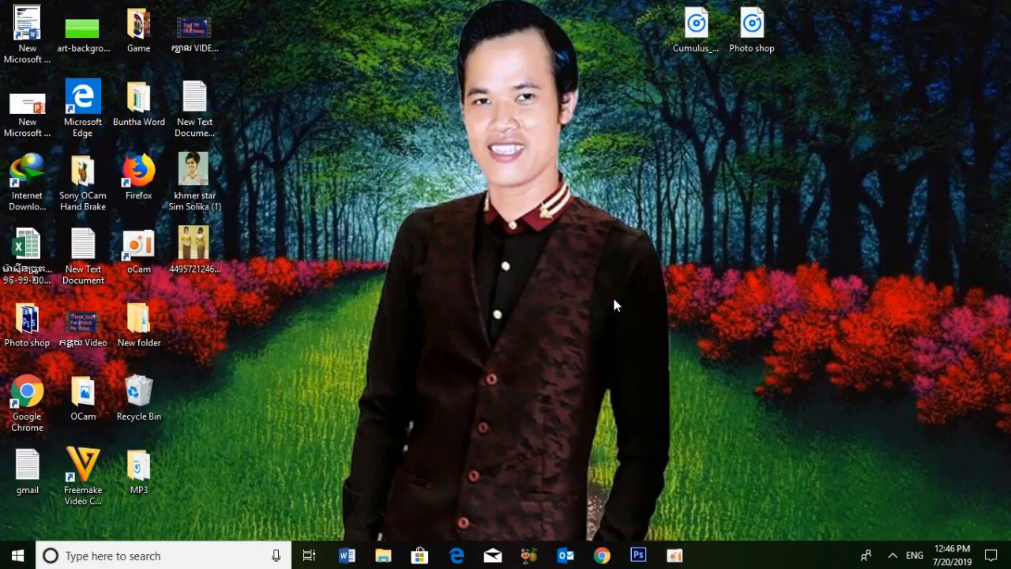
# - Refresh the desktop and switch to Photoshop
pyautogui.rightClick(607, 260)
pyautogui.click(632, 300)
pyautogui.rightClick(572, 263)
pyautogui.click(601, 300)
pyautogui.click(632, 552)
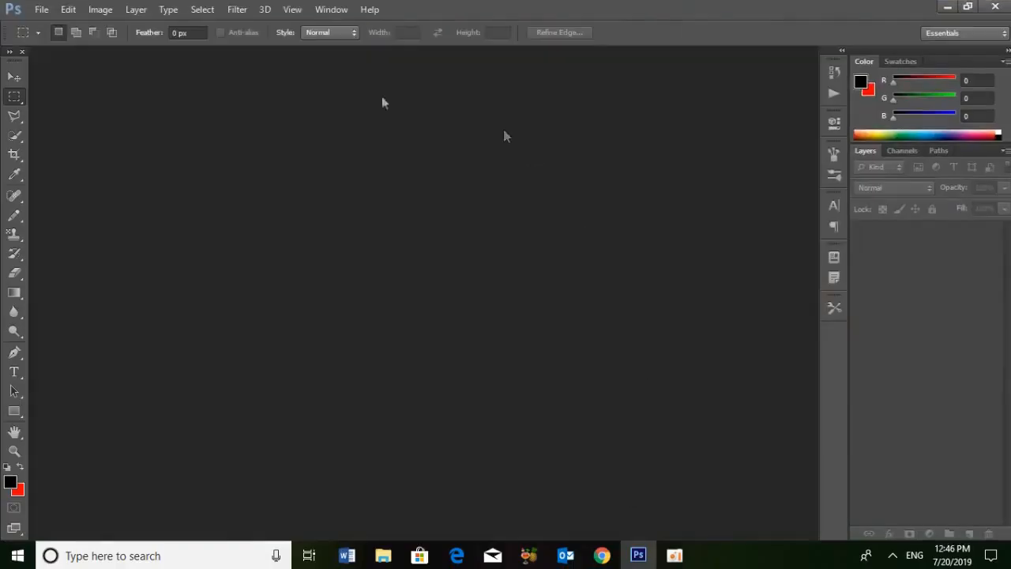
# - Create a 1280 × 720 pixel RGB document at 200 pixels/centimeter filled with the background color, and float its window
pyautogui.click(42, 10)
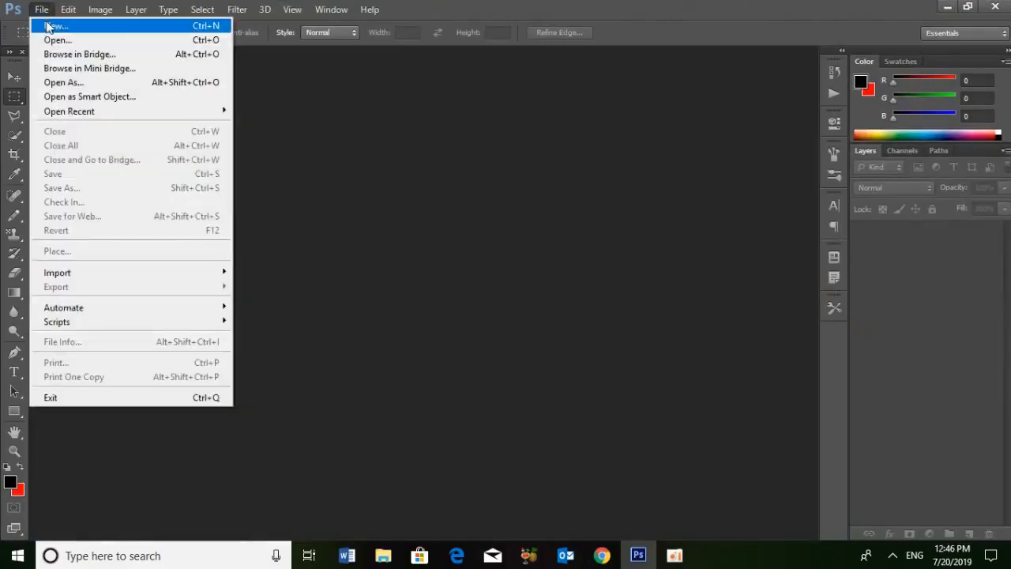
pyautogui.click(53, 29)
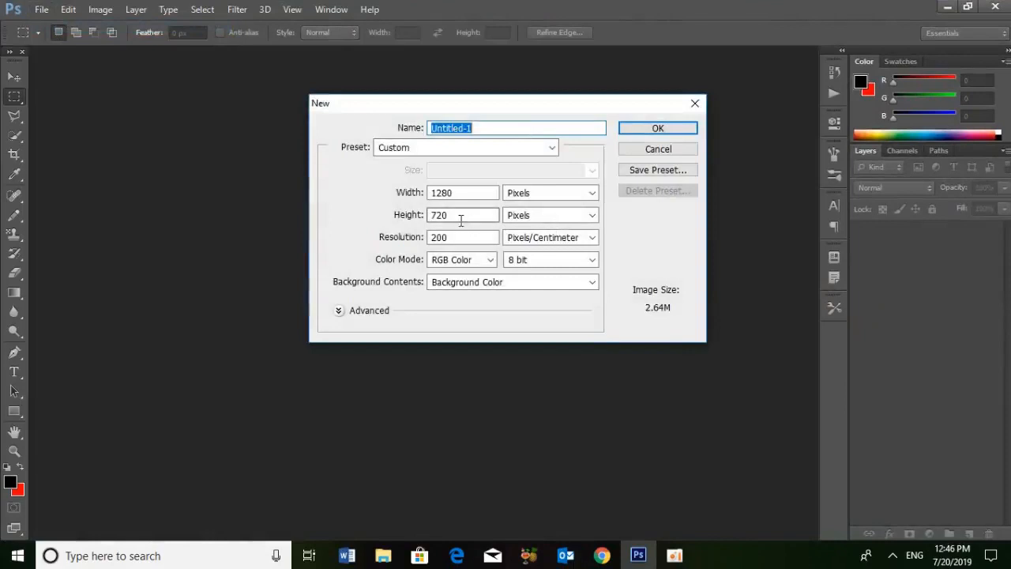
pyautogui.doubleClick(462, 196)
pyautogui.press('Tab')
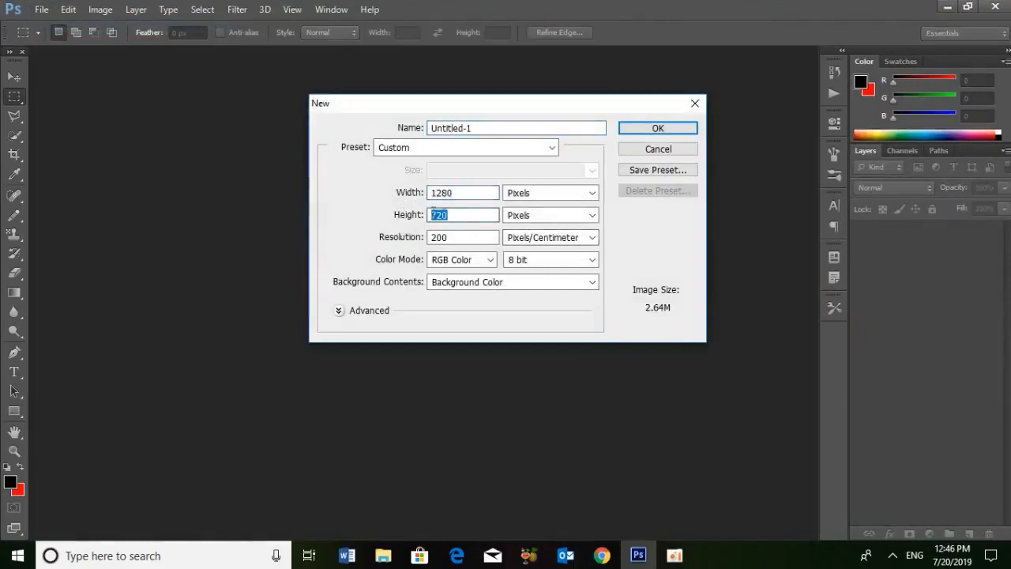
pyautogui.moveTo(462, 196); pyautogui.dragTo(430, 221)
pyautogui.click(642, 132)
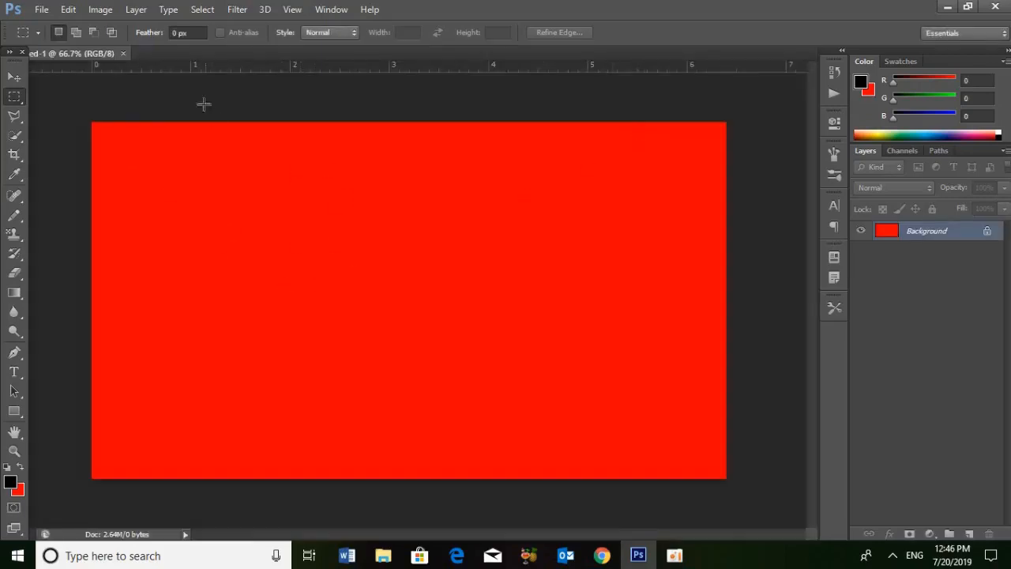
pyautogui.moveTo(97, 52); pyautogui.dragTo(399, 113)
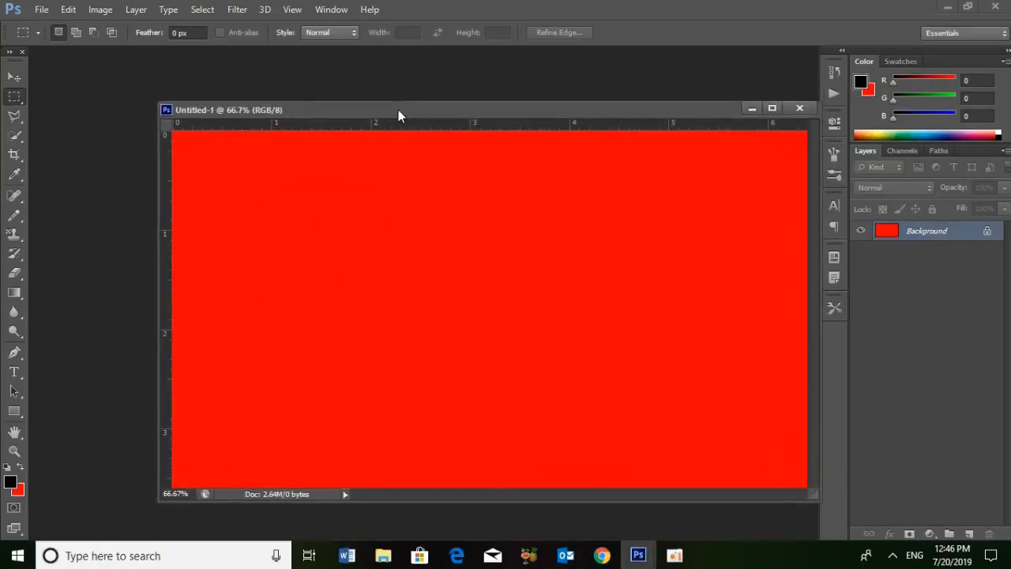
pyautogui.hotkey('ctrl', 'o')
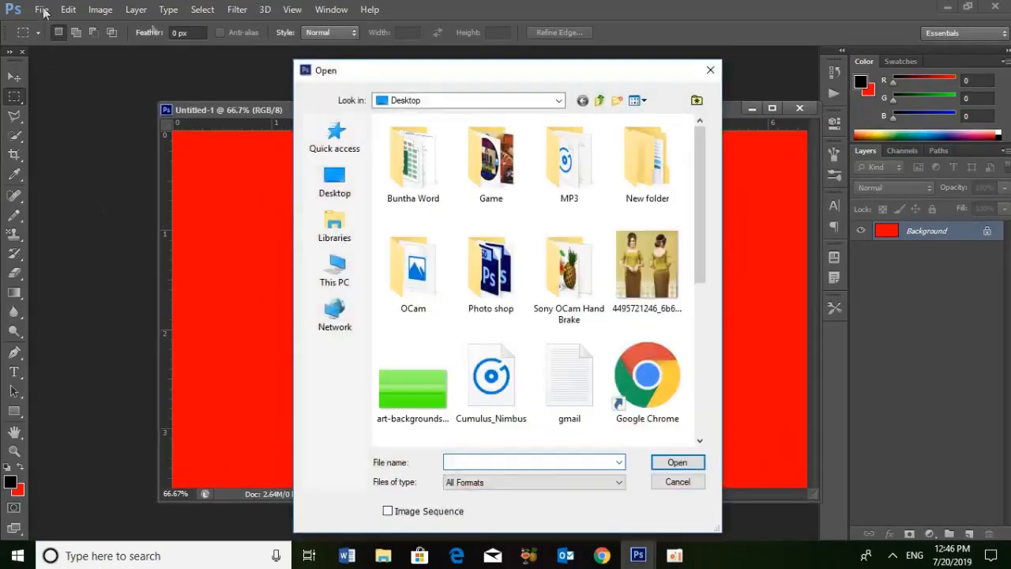
pyautogui.click(658, 261)
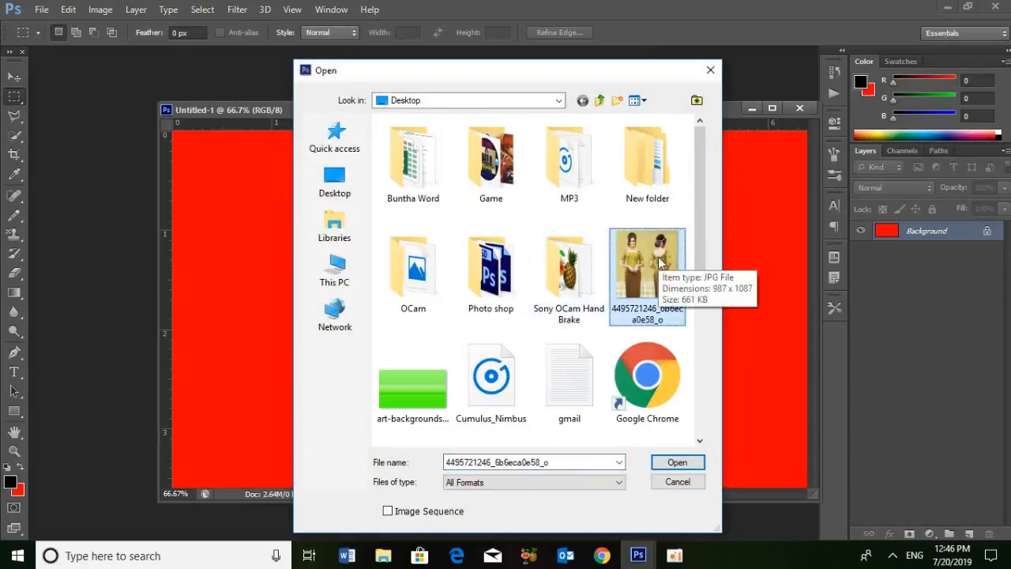
pyautogui.click(676, 465)
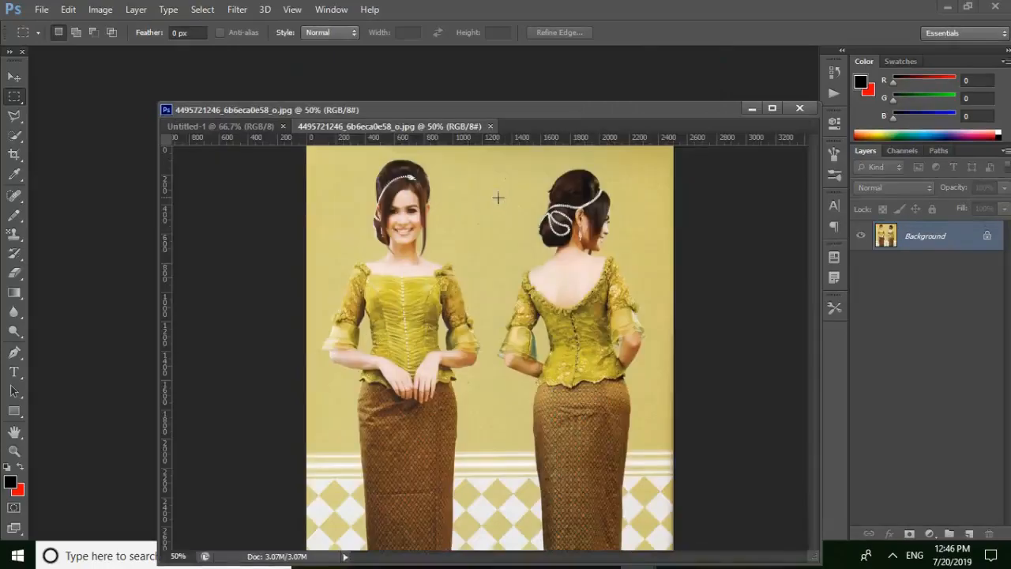
pyautogui.moveTo(418, 127); pyautogui.dragTo(673, 88)
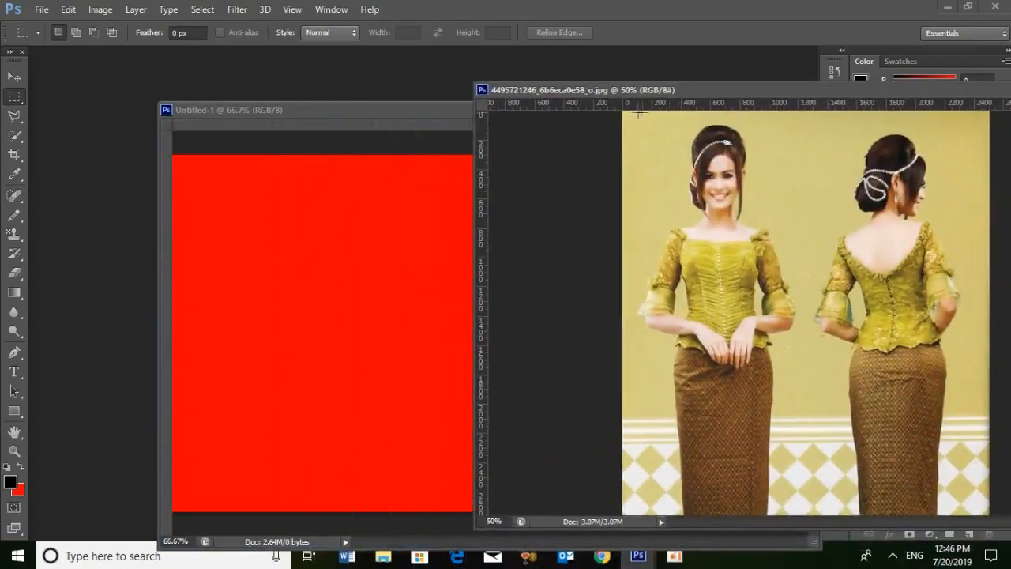
# - Select the front-facing woman with a rectangular marquee and copy her into the red document as a new layer
pyautogui.moveTo(623, 113); pyautogui.dragTo(814, 534)
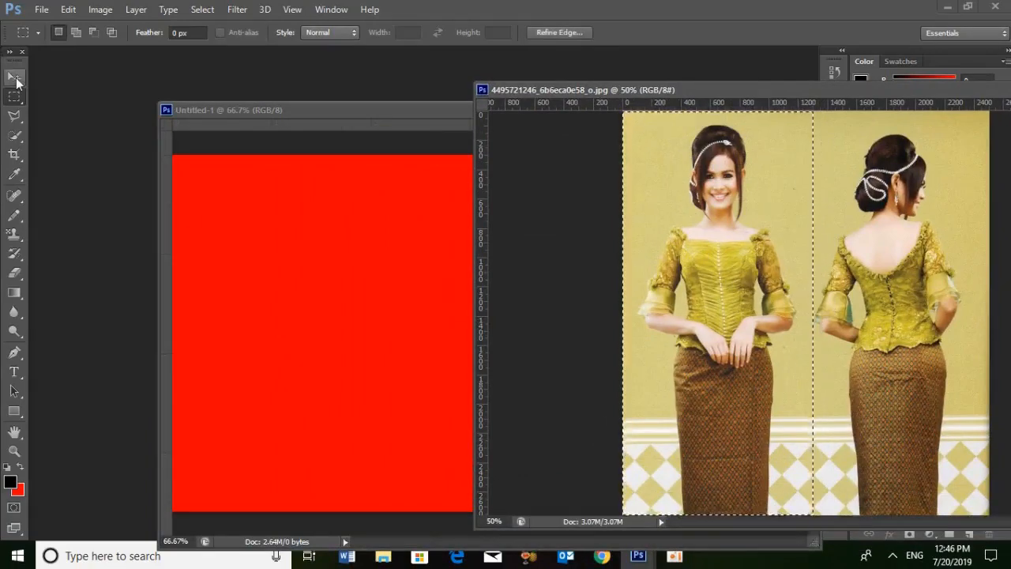
pyautogui.click(14, 77)
pyautogui.moveTo(674, 246); pyautogui.dragTo(519, 297)
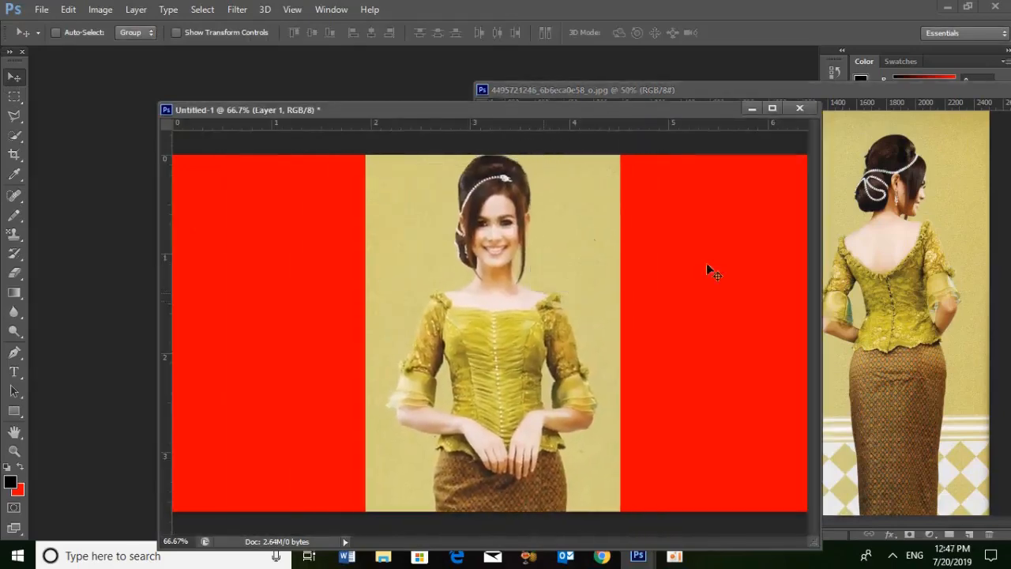
# - Close the two-woman source photo and reposition the woman's layer so her full head shows near the red canvas's center
pyautogui.moveTo(890, 88); pyautogui.dragTo(549, 116)
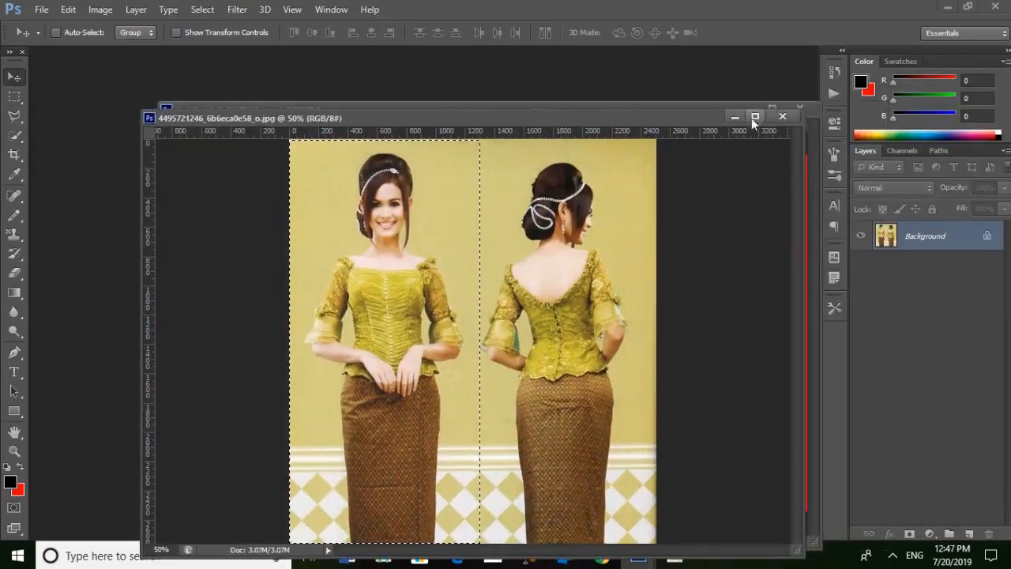
pyautogui.click(785, 116)
pyautogui.moveTo(467, 115); pyautogui.dragTo(462, 85)
pyautogui.moveTo(503, 257); pyautogui.dragTo(491, 281)
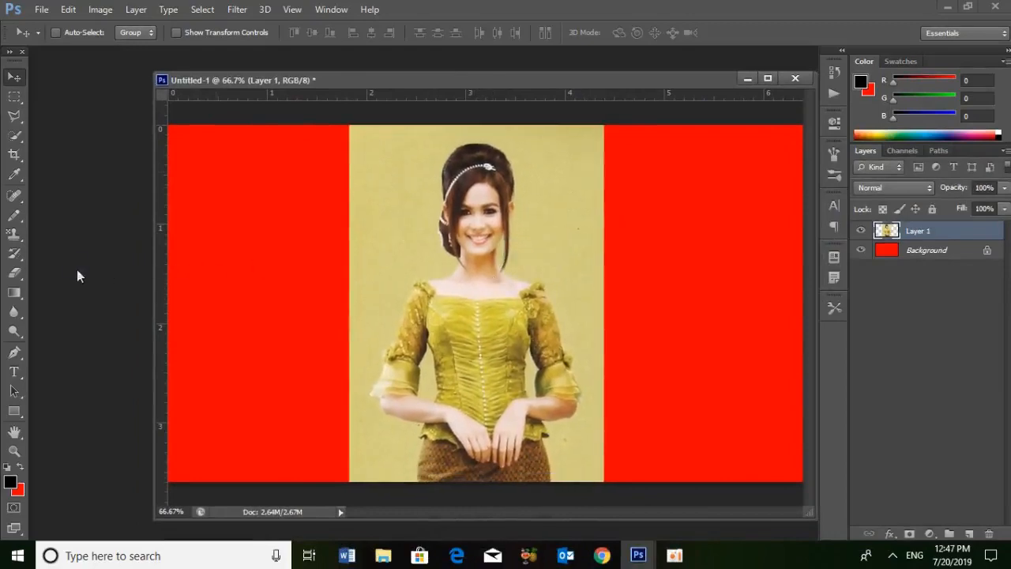
# - Open the khmer star portrait JPG from the Desktop and float its window beside the composite document
pyautogui.hotkey('ctrl', 'o')
pyautogui.moveTo(697, 200); pyautogui.dragTo(706, 302)
pyautogui.click(491, 288)
pyautogui.click(673, 463)
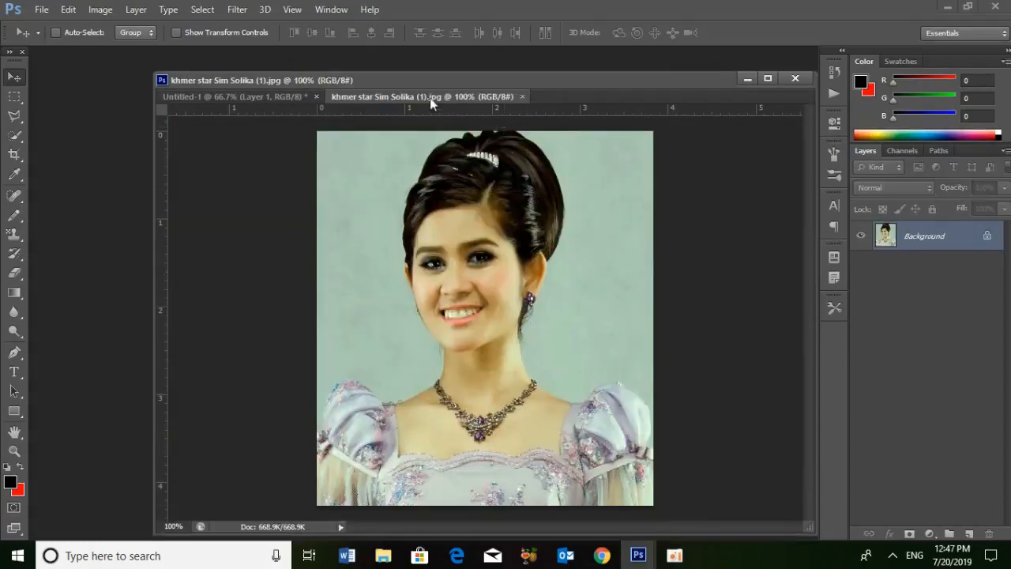
pyautogui.moveTo(431, 103); pyautogui.dragTo(447, 234)
pyautogui.moveTo(609, 231); pyautogui.dragTo(839, 147)
# - Copy the portrait photo into the composite document, placing it over the left part of the canvas
pyautogui.moveTo(938, 380); pyautogui.dragTo(774, 345)
pyautogui.click(487, 222)
pyautogui.moveTo(741, 297); pyautogui.dragTo(298, 254)
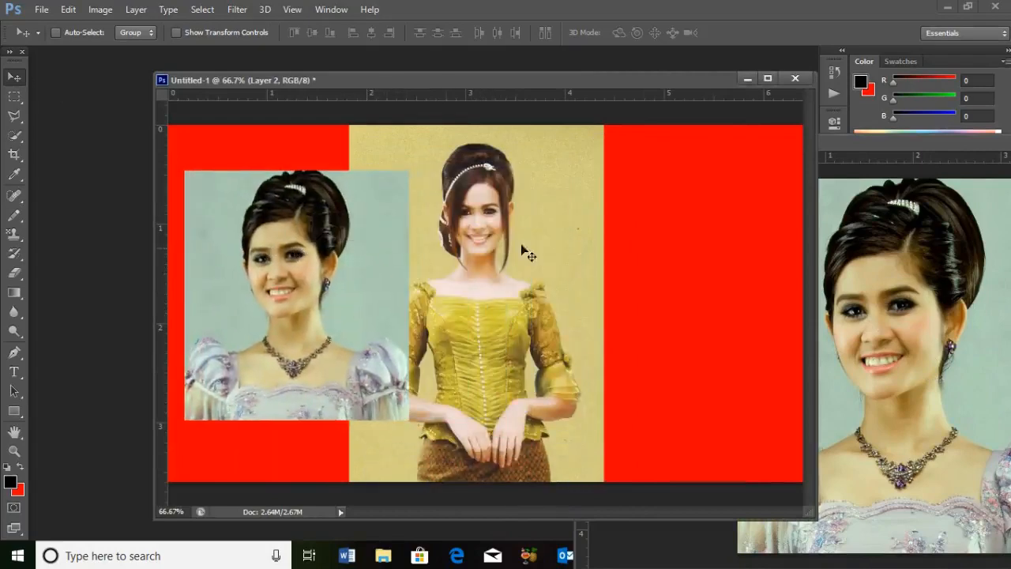
# - Close the portrait source file and shift the pasted portrait slightly left and down on the canvas
pyautogui.moveTo(864, 148); pyautogui.dragTo(464, 299)
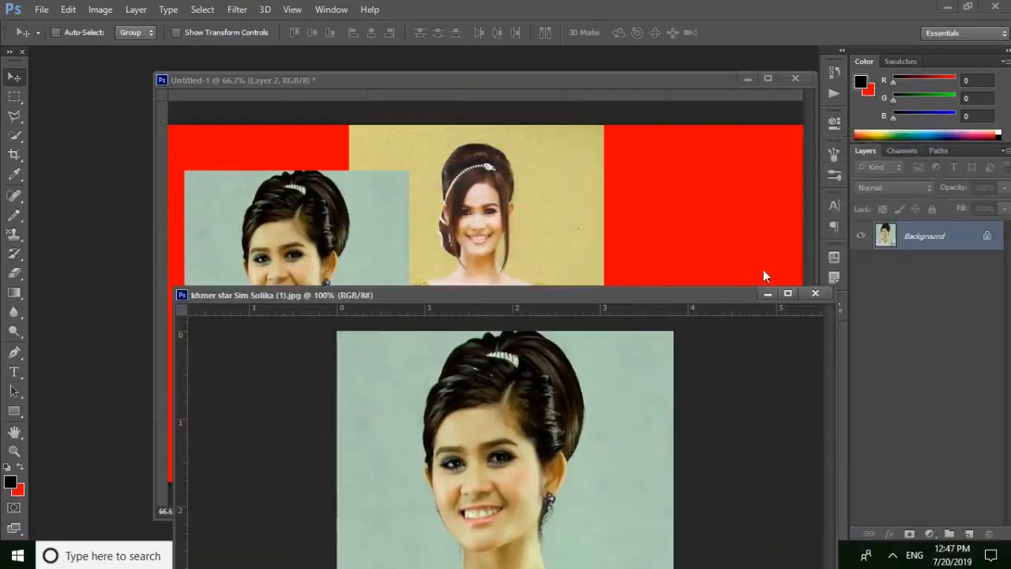
pyautogui.click(817, 294)
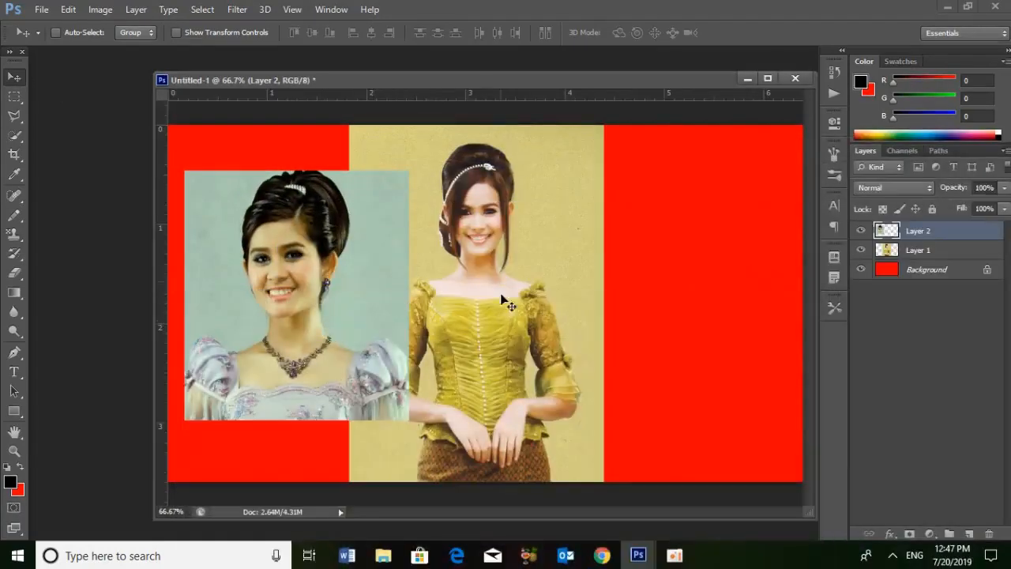
pyautogui.moveTo(313, 241); pyautogui.dragTo(252, 271)
# - Select the portrait's head with a rectangular marquee, move it onto the red area right of the woman, and deselect
pyautogui.click(15, 96)
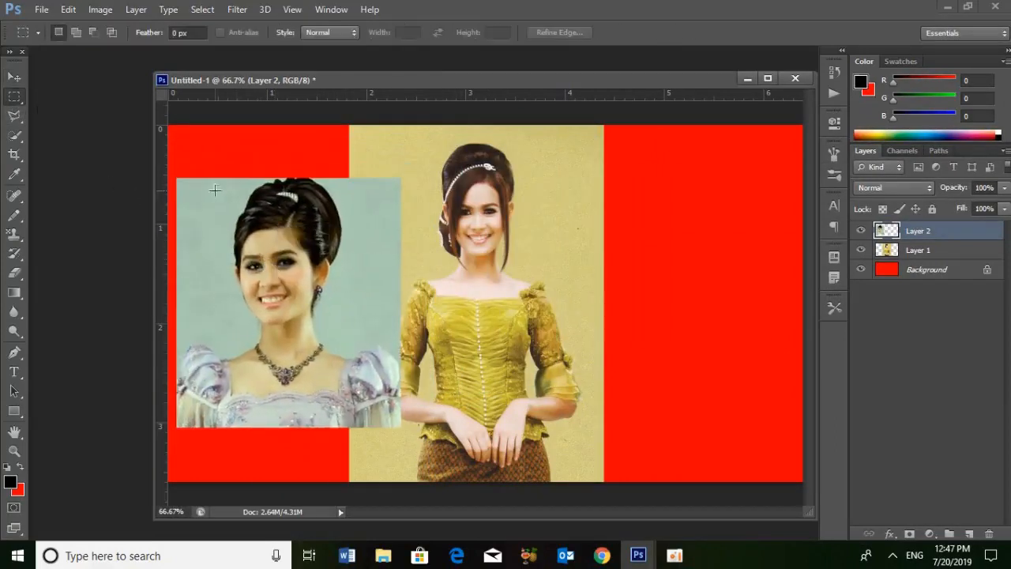
pyautogui.moveTo(210, 180); pyautogui.dragTo(377, 343)
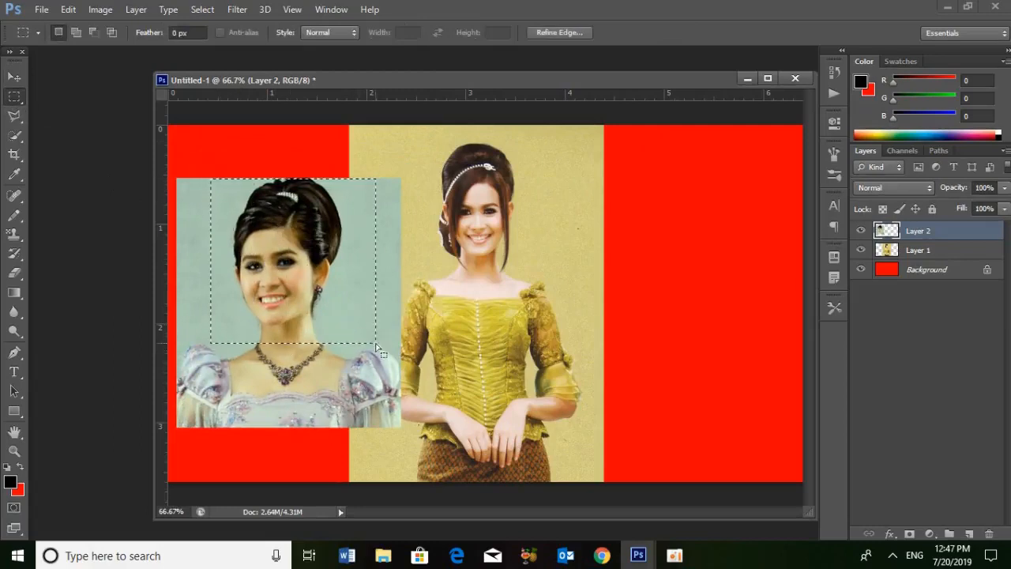
pyautogui.click(14, 76)
pyautogui.moveTo(278, 229); pyautogui.dragTo(682, 252)
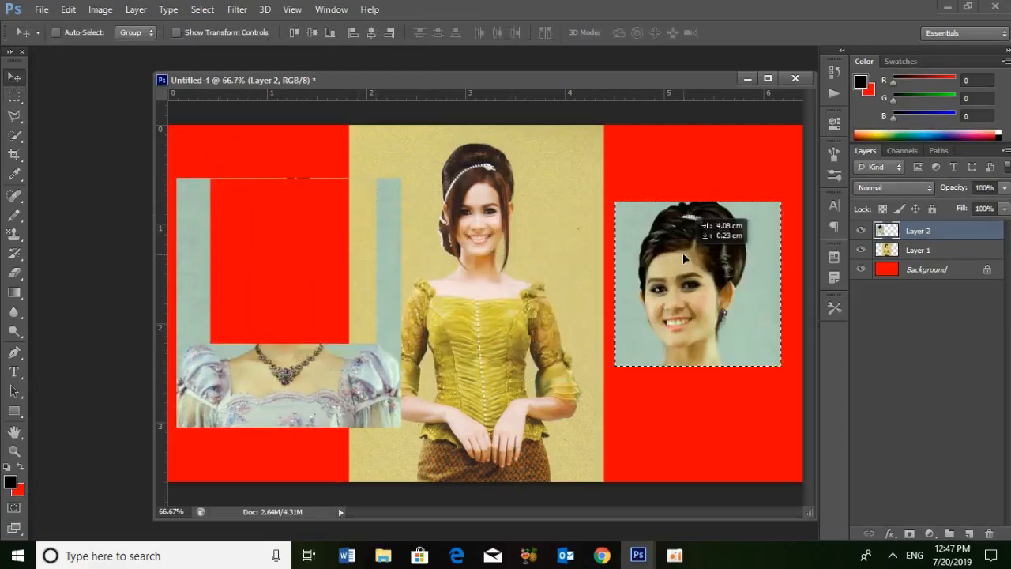
pyautogui.hotkey('ctrl', 'd')
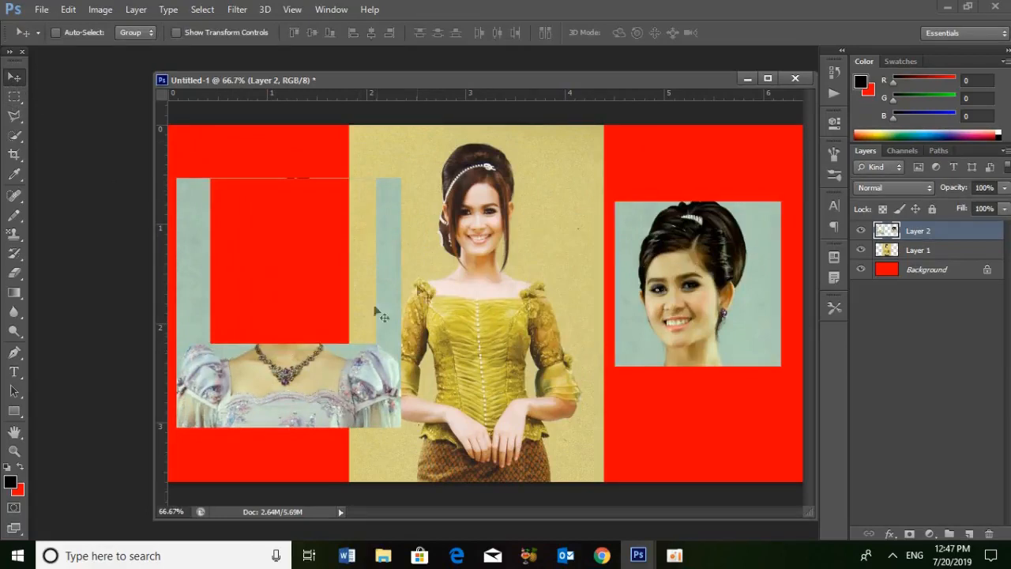
# - Select the leftover portrait pieces on the left side of the canvas with a rectangular marquee and delete them
pyautogui.click(16, 98)
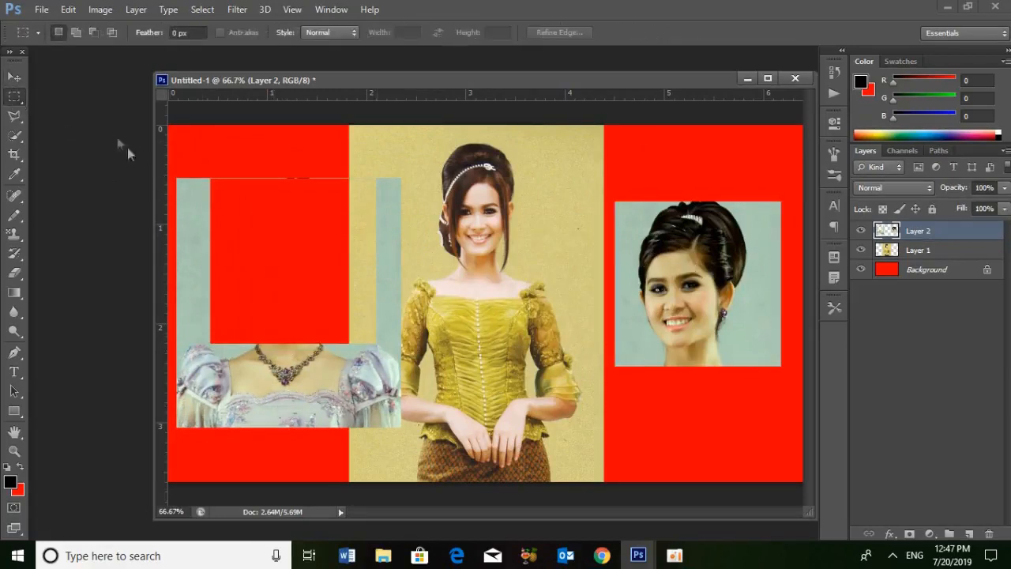
pyautogui.moveTo(164, 170); pyautogui.dragTo(164, 213)
pyautogui.moveTo(172, 156); pyautogui.dragTo(420, 463)
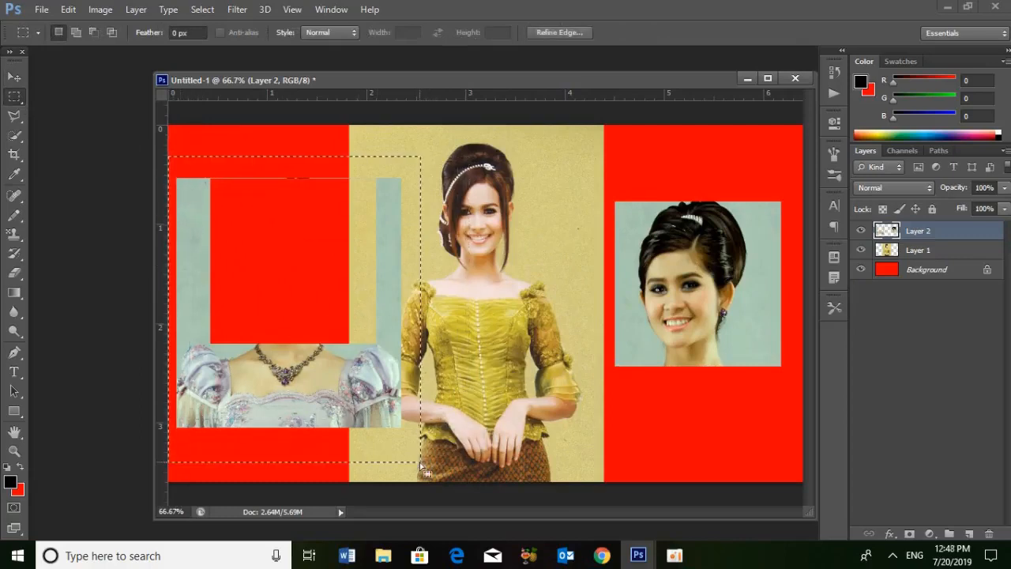
pyautogui.press('Delete')
pyautogui.hotkey('ctrl', 'd')
# - Move the portrait head over the woman's face and delete its blue-green backdrop on both sides using Quick Selection
pyautogui.click(14, 76)
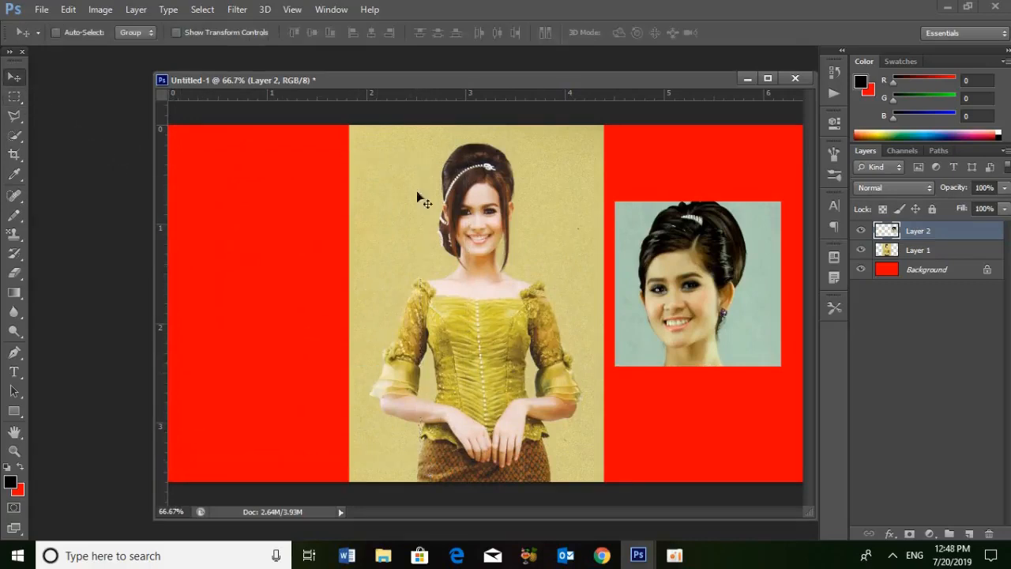
pyautogui.moveTo(653, 278); pyautogui.dragTo(466, 239)
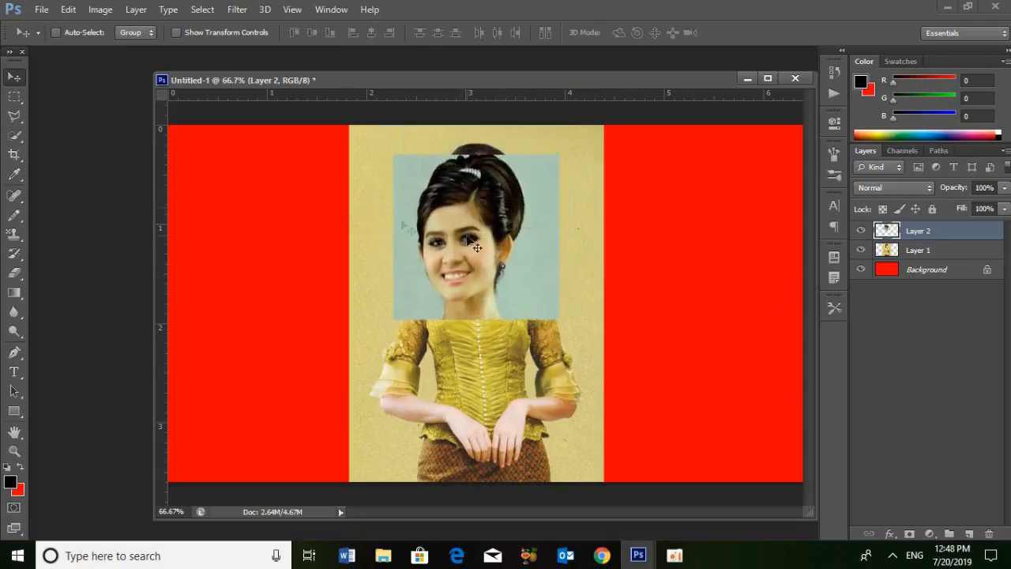
pyautogui.click(17, 136)
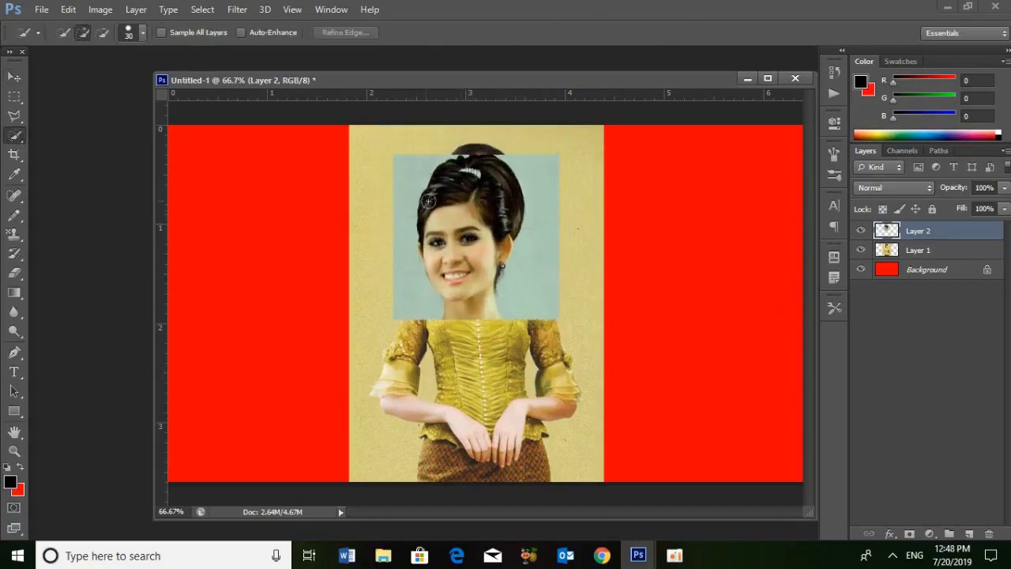
pyautogui.moveTo(398, 161)
pyautogui.mouseDown()
pyautogui.moveTo(395, 278)
pyautogui.moveTo(407, 276)
pyautogui.mouseUp()
pyautogui.press('Delete')
pyautogui.hotkey('ctrl', 'd')
pyautogui.moveTo(513, 159)
pyautogui.mouseDown()
pyautogui.moveTo(545, 200)
pyautogui.moveTo(549, 237)
pyautogui.mouseUp()
pyautogui.press('Delete')
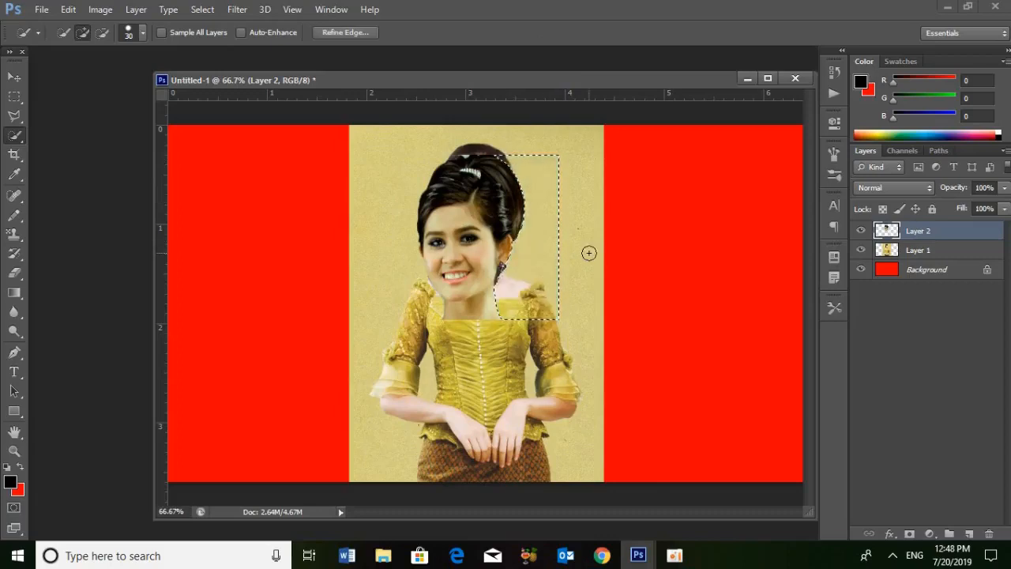
pyautogui.hotkey('ctrl', 'd')
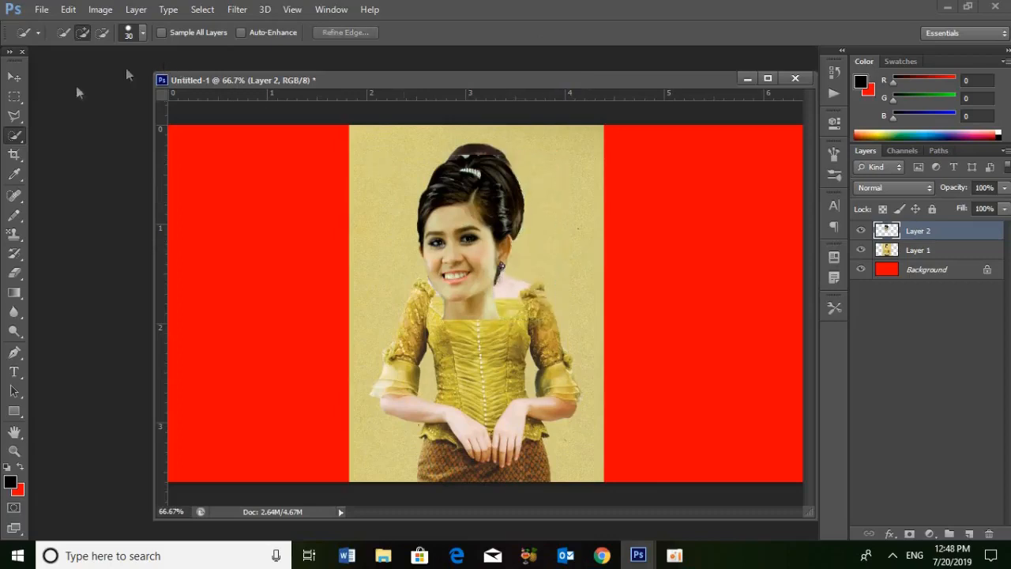
# - Move the cut-out head up and slightly right so its neck meets the woman's neckline
pyautogui.click(15, 75)
pyautogui.moveTo(459, 216); pyautogui.dragTo(464, 182)
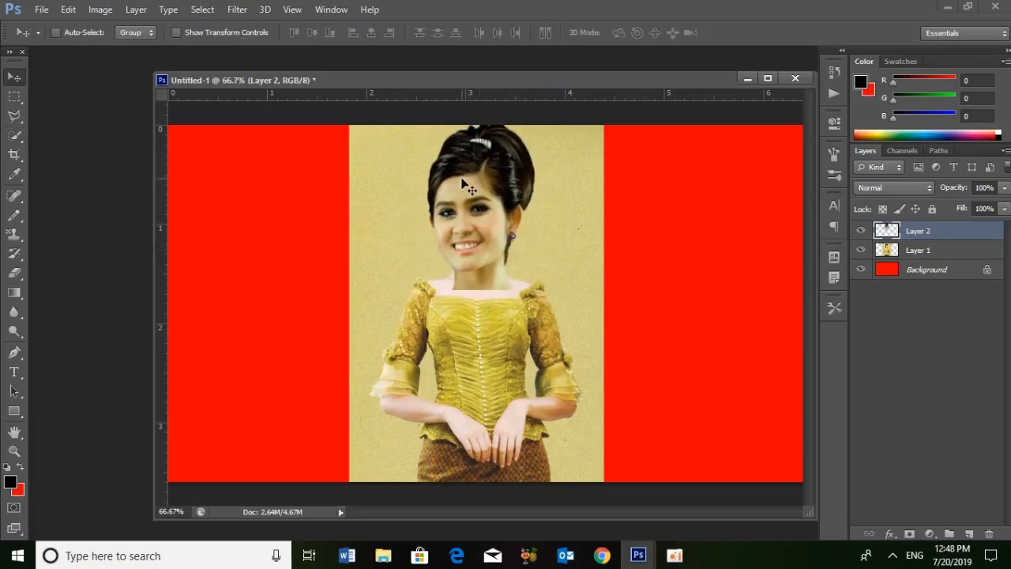
pyautogui.press('t')
pyautogui.click(14, 77)
# - Scale the cut-out head to about 78% over the woman's original head and put its layer in a group
pyautogui.hotkey('ctrl', 't')
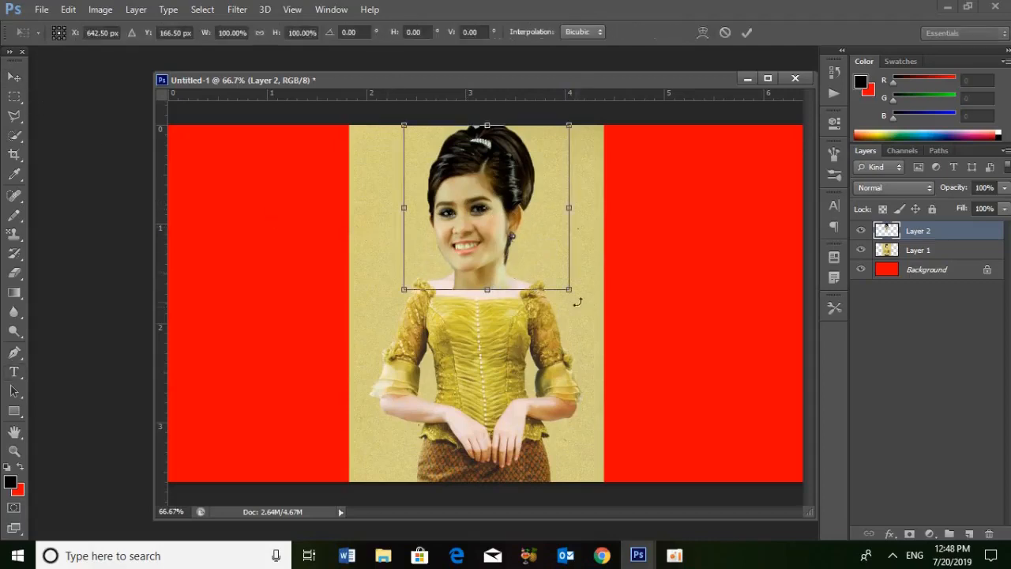
pyautogui.moveTo(569, 289); pyautogui.dragTo(558, 263)
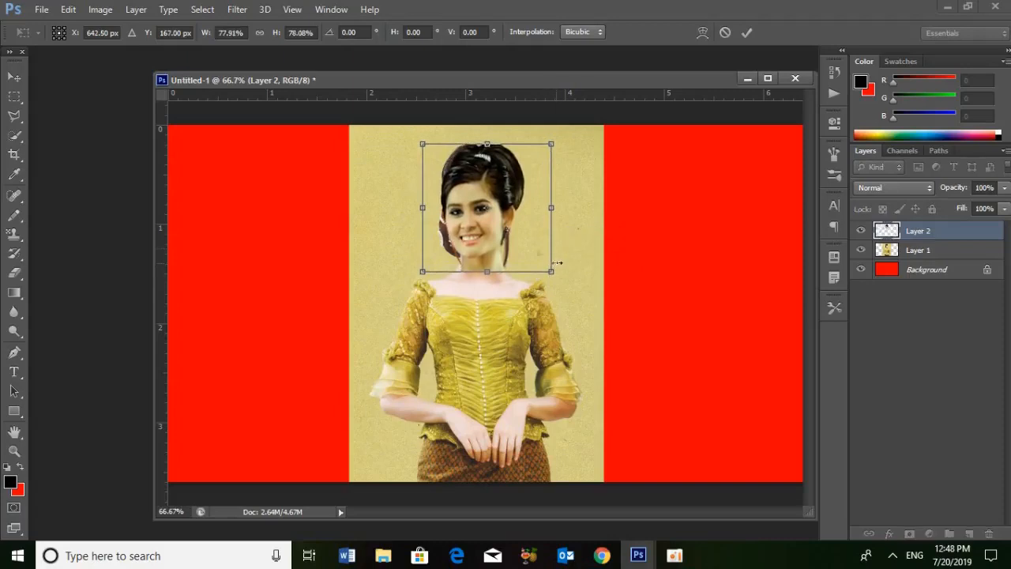
pyautogui.moveTo(480, 223); pyautogui.dragTo(478, 226)
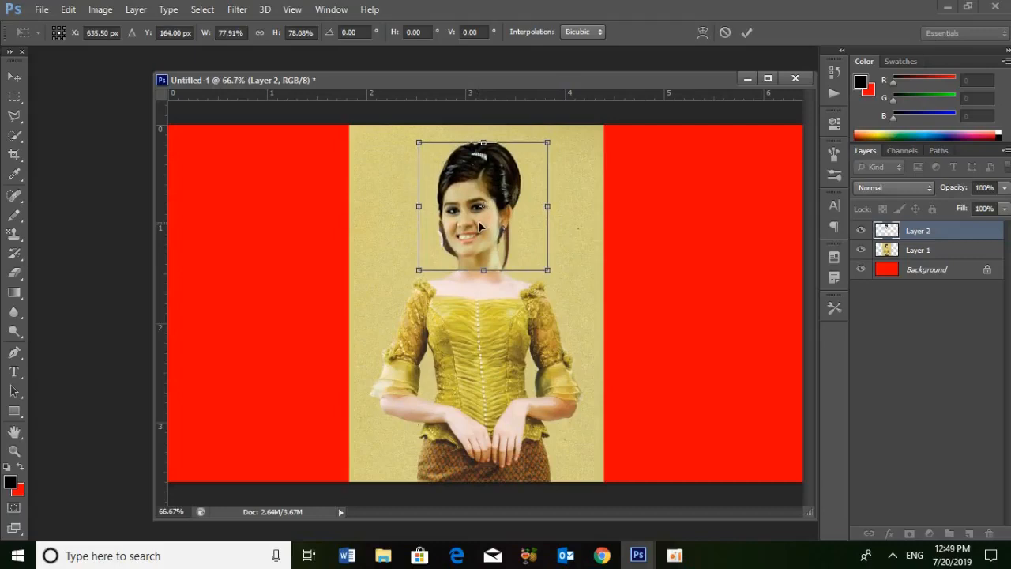
pyautogui.press('Return')
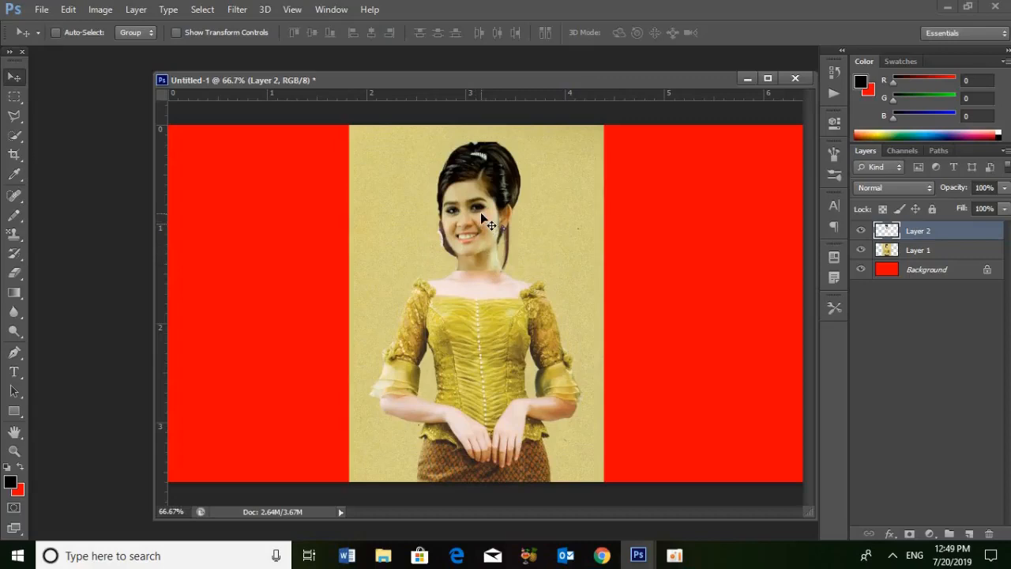
pyautogui.hotkey('ctrl', 'g')
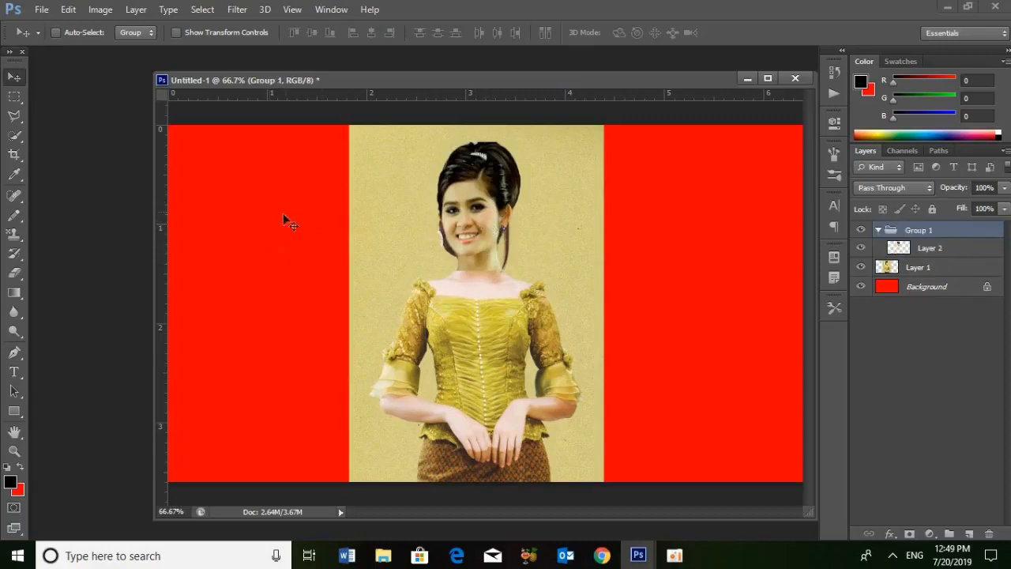
# - Ungroup the head layer and nudge the cut-out head up a few pixels over the woman's original head
pyautogui.hotkey('ctrl', 'shift', 'g')
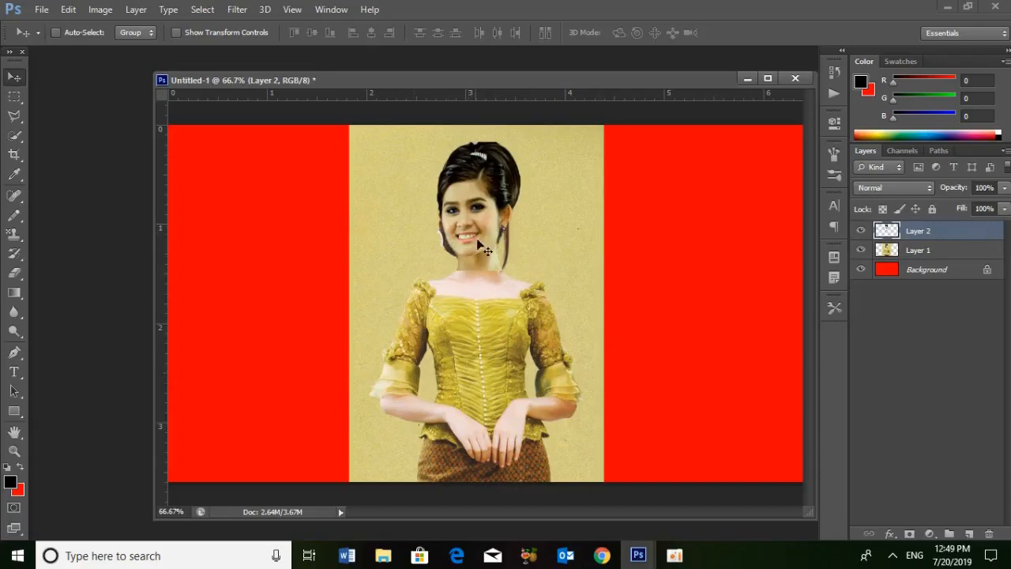
pyautogui.press('Up')
pyautogui.press('Up')
pyautogui.press('Up')
pyautogui.press('Up')
pyautogui.press('Up')
pyautogui.press('Up')
pyautogui.press('Up')
pyautogui.press('Left')
pyautogui.press('Left')
pyautogui.press('Left')
pyautogui.press('Right')
pyautogui.press('Right')
pyautogui.press('Right')
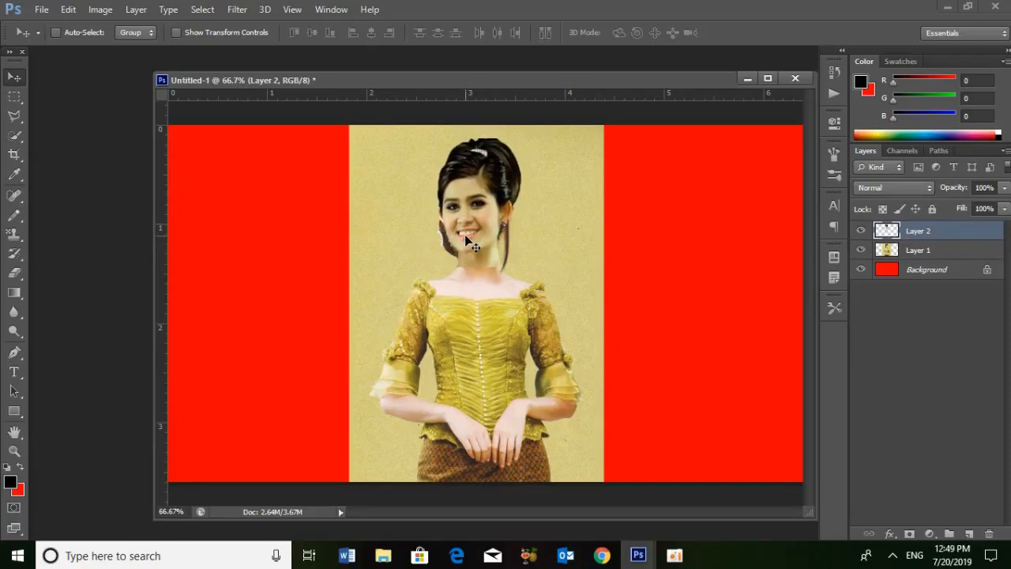
pyautogui.press('Left')
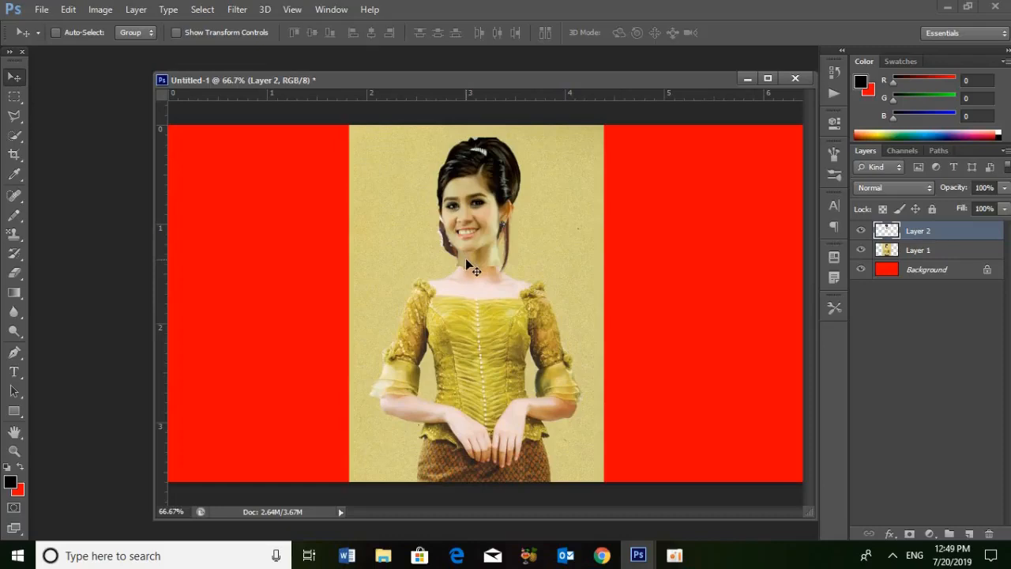
pyautogui.press('Down')
pyautogui.press('Right')
pyautogui.press('Left')
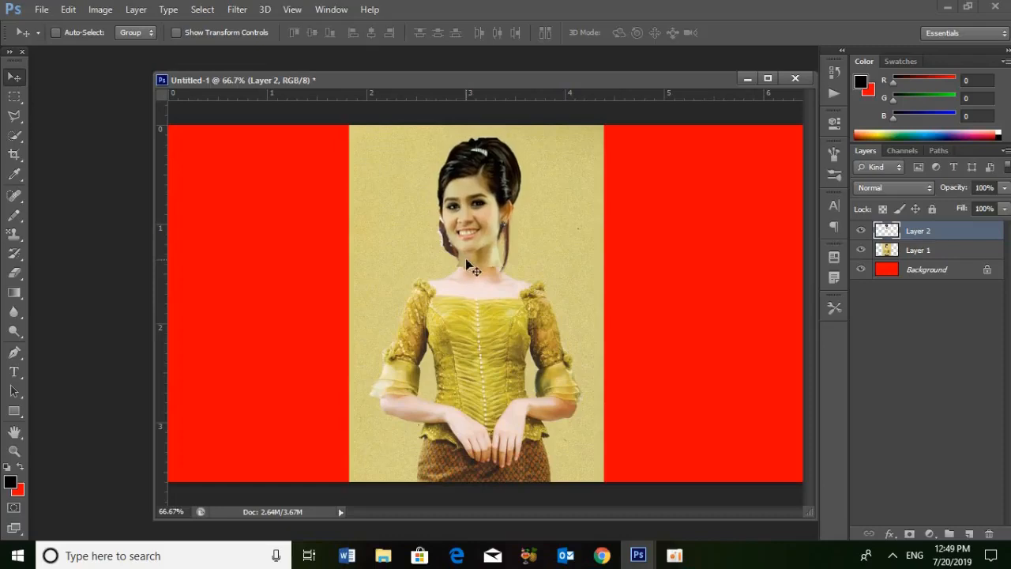
# - Scale the cut-out head to about 95% and move it slightly down onto the neck
pyautogui.hotkey('ctrl', 't')
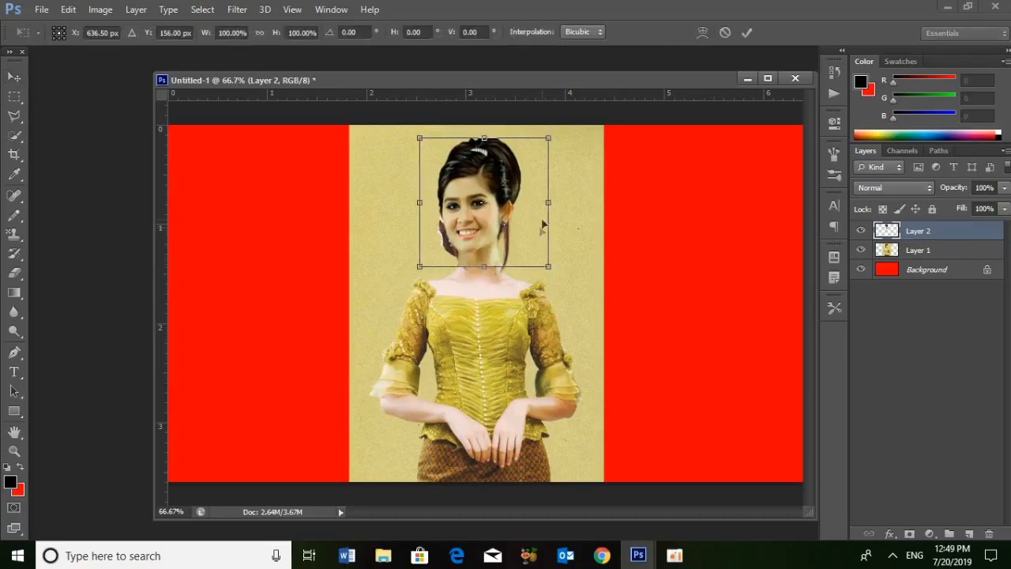
pyautogui.moveTo(549, 266); pyautogui.dragTo(545, 262)
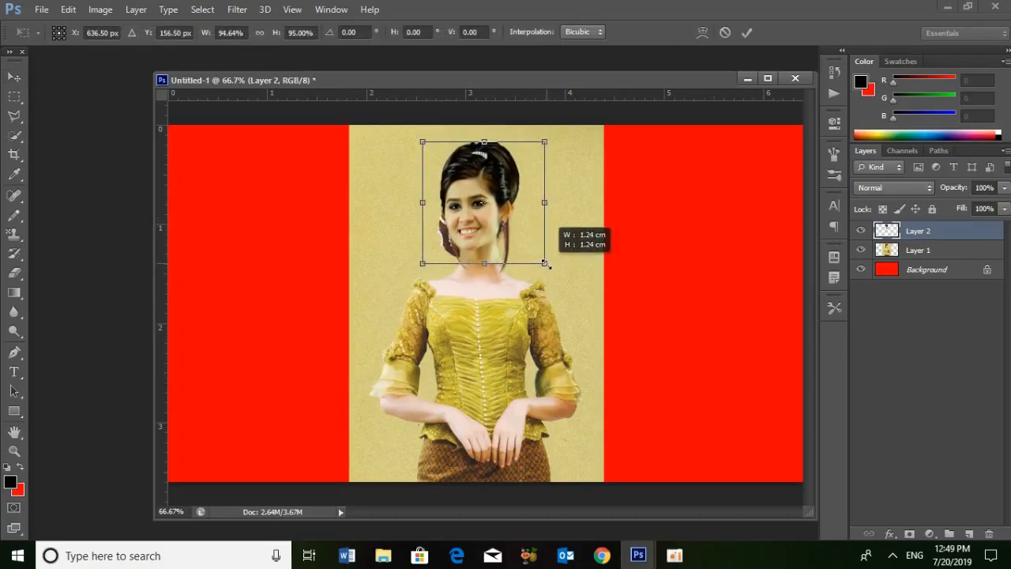
pyautogui.moveTo(480, 238)
pyautogui.mouseDown()
pyautogui.moveTo(484, 247)
pyautogui.moveTo(481, 240)
pyautogui.mouseUp()
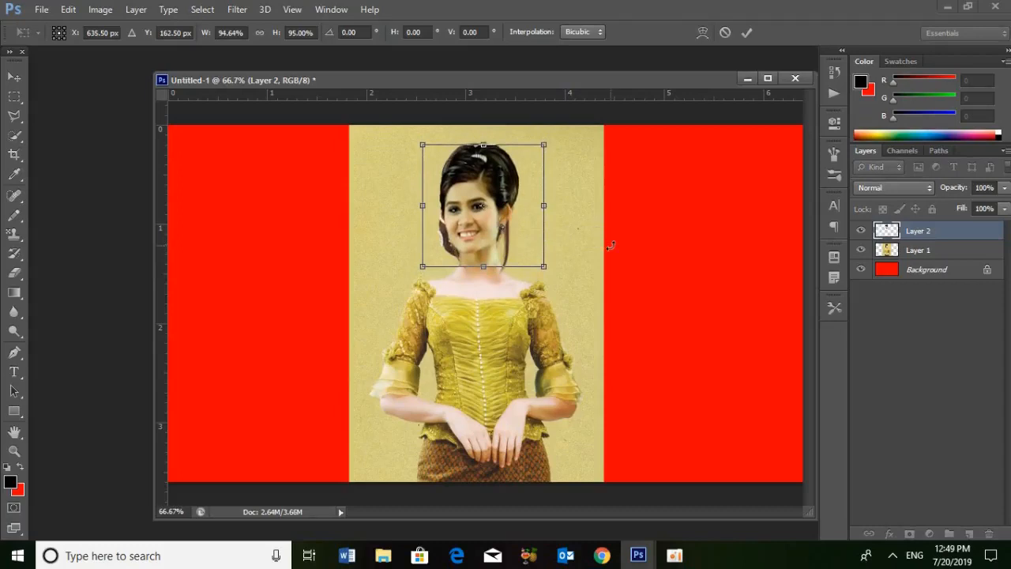
pyautogui.press('Return')
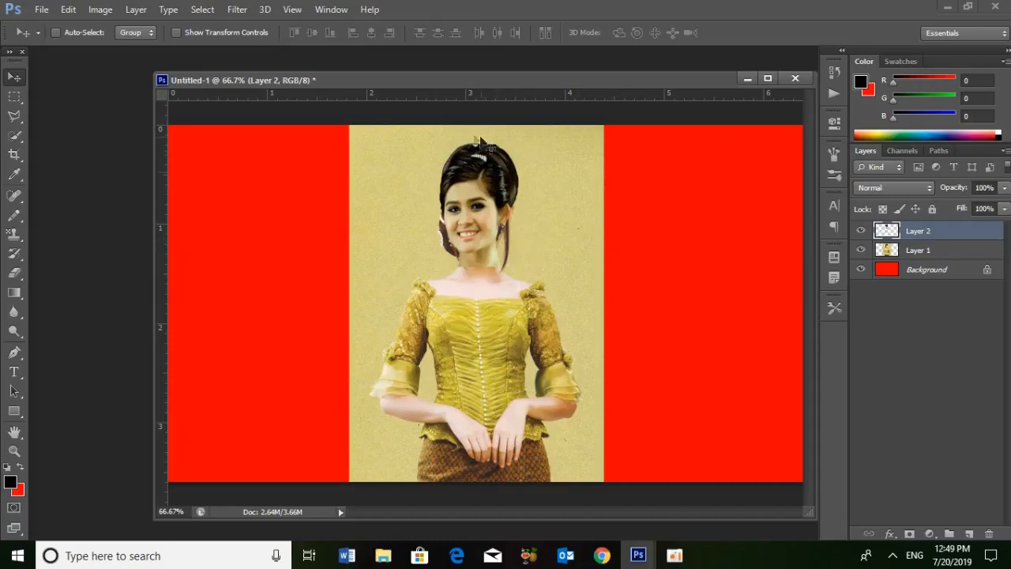
# - Rotate the cut-out head about -1° and move it down and slightly left to X 632.5 px, Y 176 px
pyautogui.hotkey('ctrl', 't')
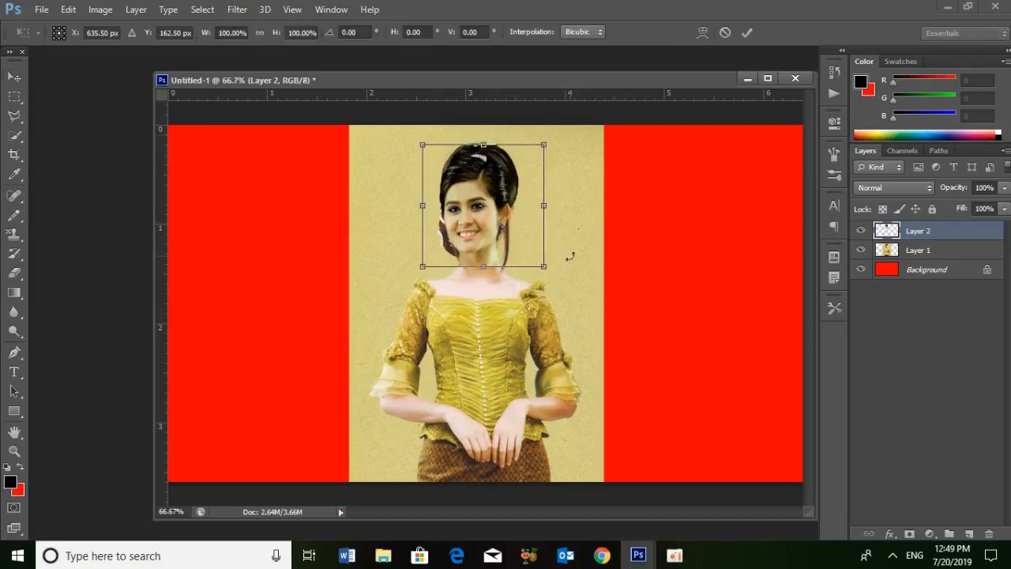
pyautogui.moveTo(566, 263); pyautogui.dragTo(571, 267)
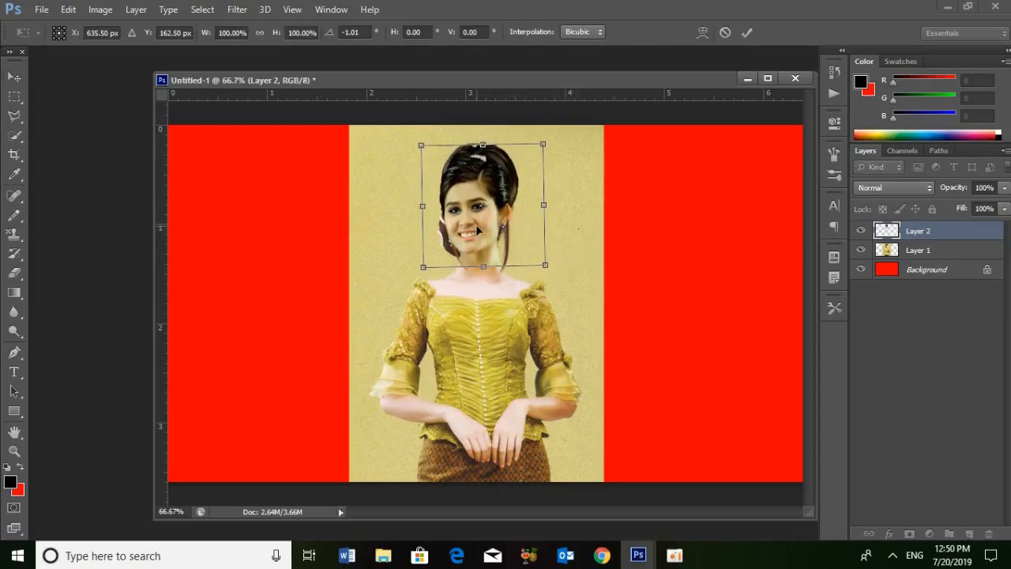
pyautogui.press('Down')
pyautogui.press('Down')
pyautogui.press('Down')
pyautogui.press('Down')
pyautogui.press('Down')
pyautogui.press('Down')
pyautogui.press('Down')
pyautogui.press('Down')
pyautogui.press('Down')
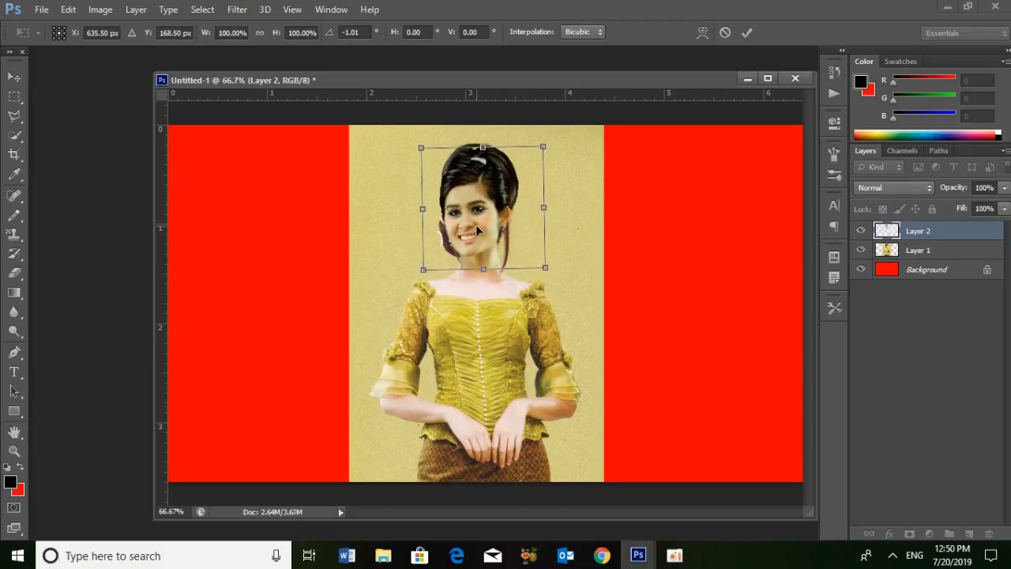
pyautogui.press('Down')
pyautogui.press('Down')
pyautogui.press('Down')
pyautogui.press('Down')
pyautogui.press('Down')
pyautogui.press('Down')
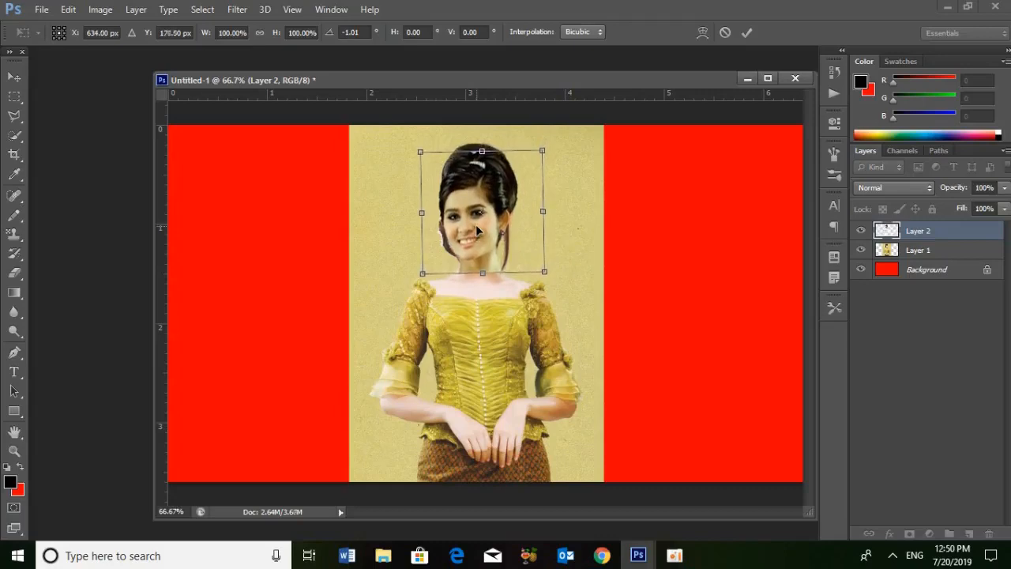
pyautogui.press('Left')
pyautogui.press('Left')
pyautogui.press('Left')
pyautogui.press('Up')
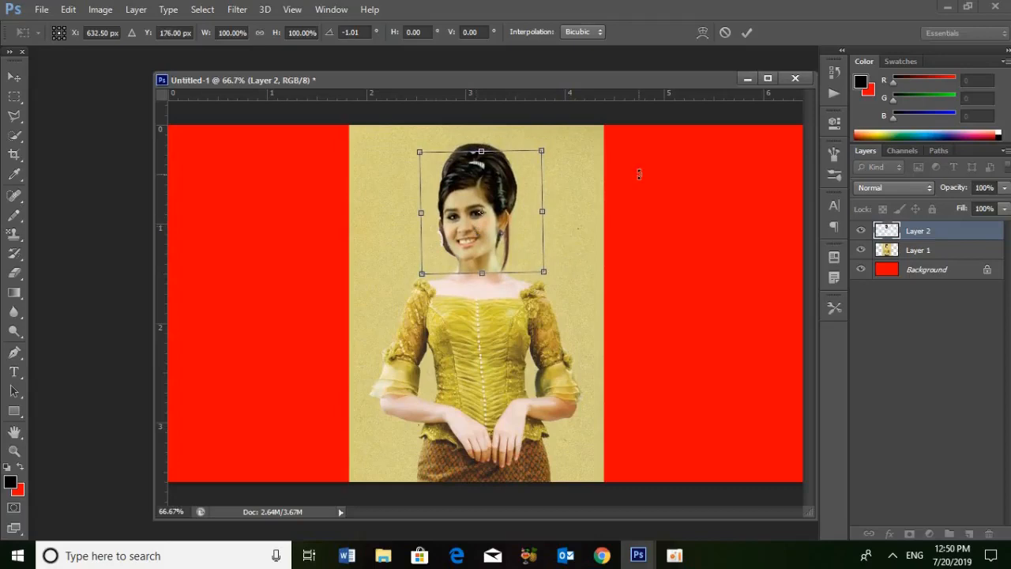
pyautogui.press('Return')
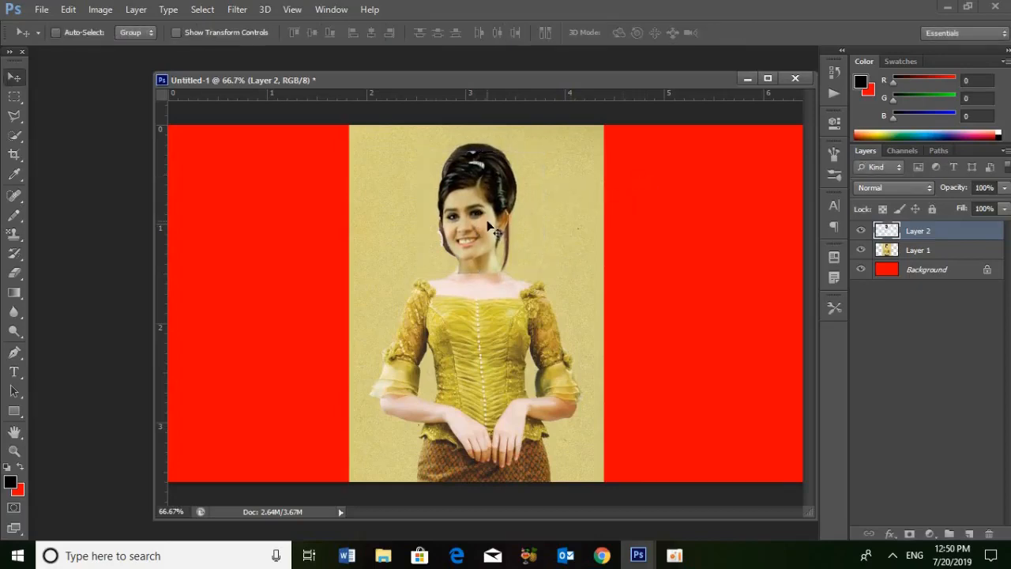
# - Delete the woman's original head from Layer 1 using a rectangular marquee reaching from above the hair to the neck, and deselect
pyautogui.click(13, 96)
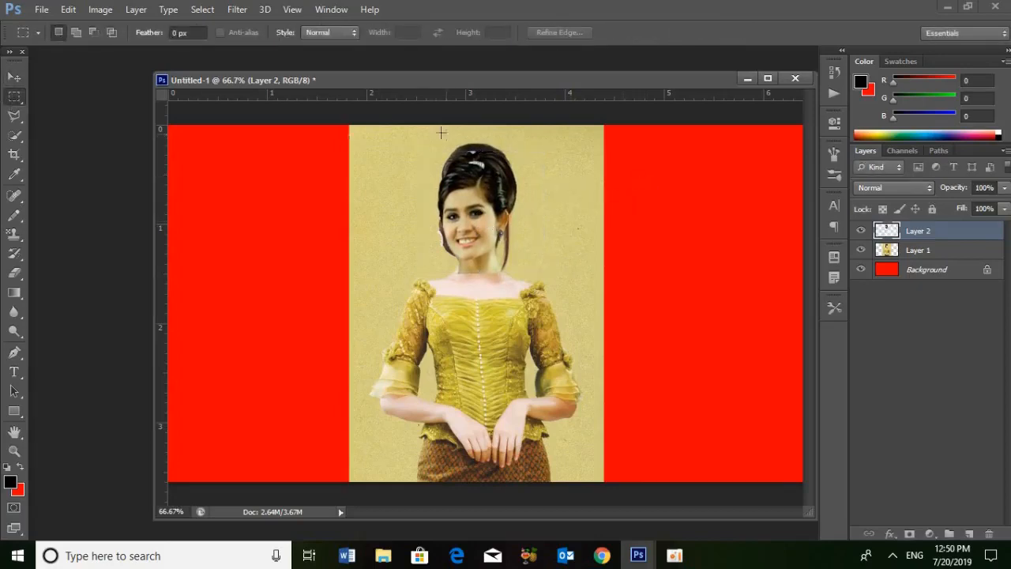
pyautogui.click(921, 252)
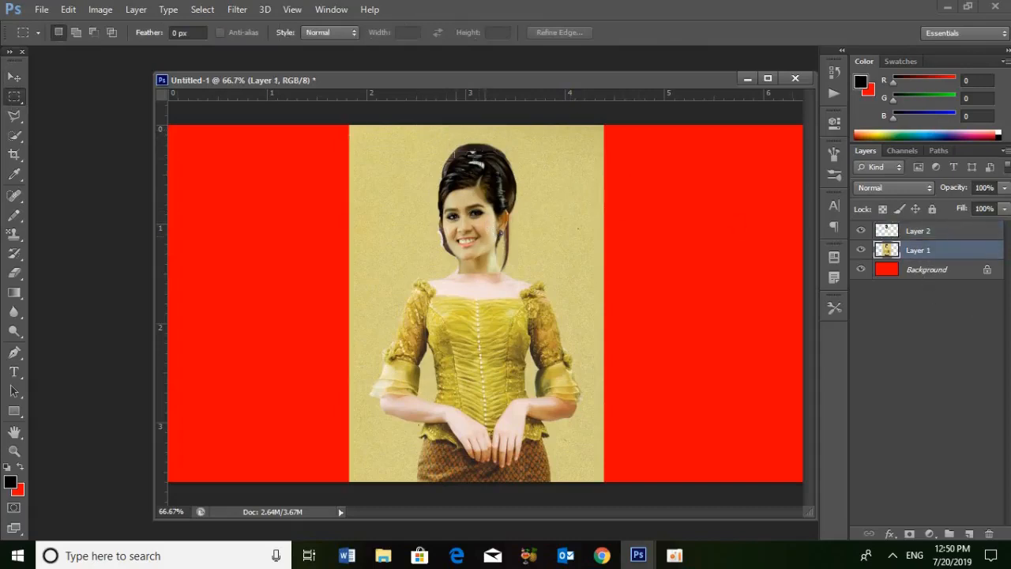
pyautogui.moveTo(399, 137); pyautogui.dragTo(576, 272)
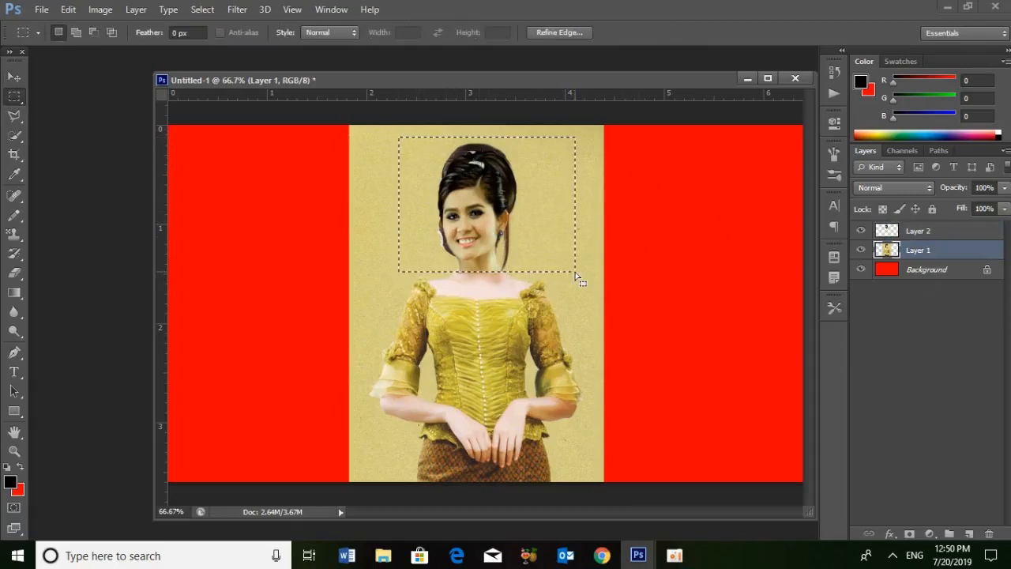
pyautogui.press('Delete')
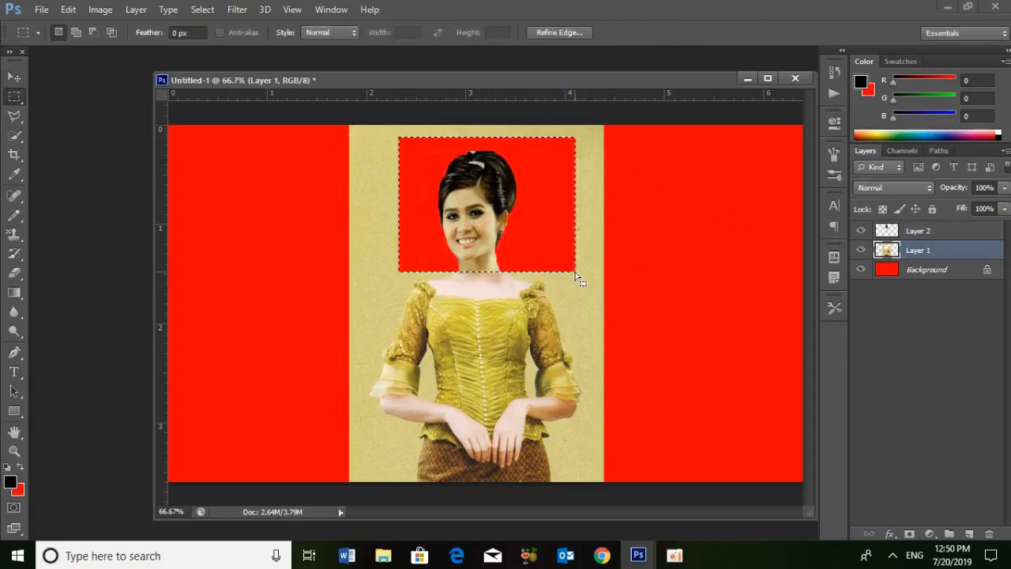
pyautogui.click(533, 212)
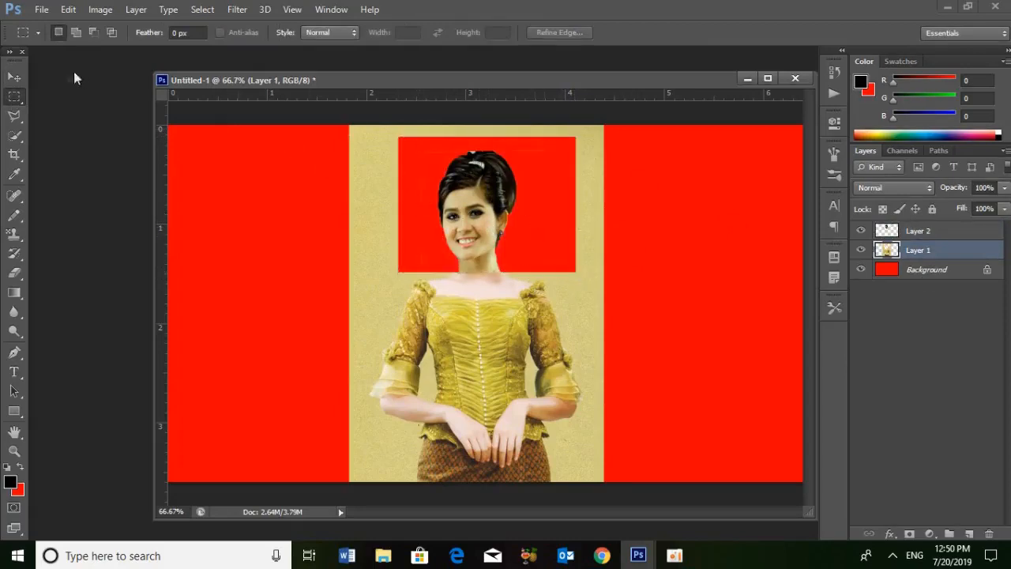
# - Shift the body on Layer 1 slightly right to line up with the neck and place its layer above Layer 2
pyautogui.click(14, 77)
pyautogui.moveTo(481, 231); pyautogui.dragTo(482, 234)
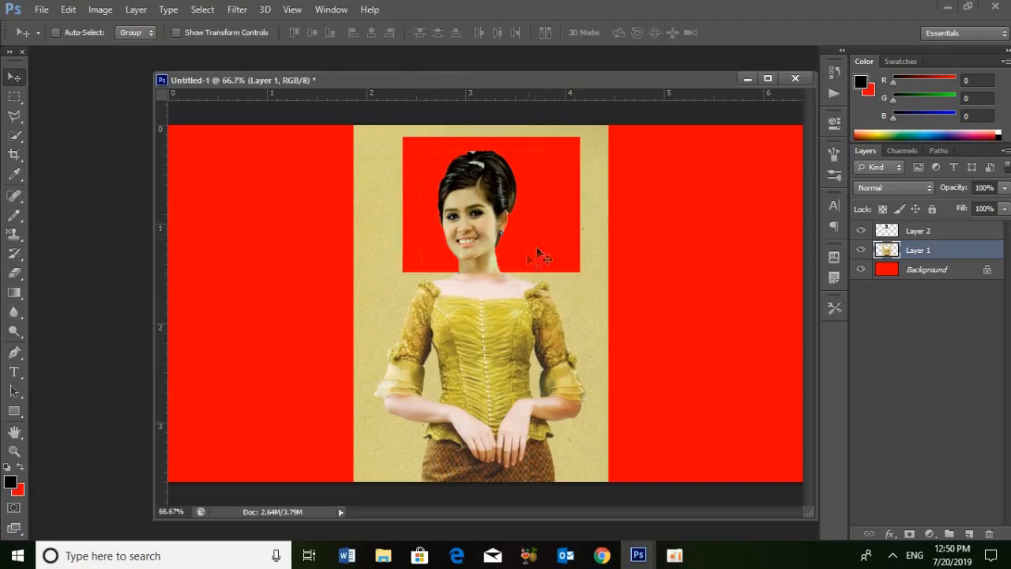
pyautogui.moveTo(919, 251); pyautogui.dragTo(919, 230)
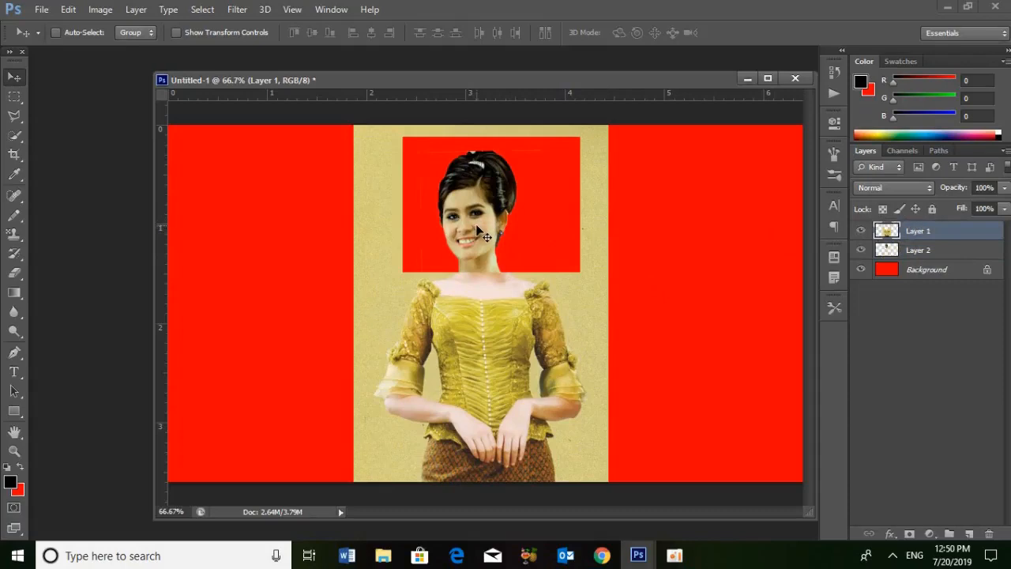
pyautogui.press('Right')
pyautogui.press('Right')
pyautogui.press('Right')
pyautogui.press('Right')
pyautogui.press('Left')
pyautogui.press('Left')
pyautogui.press('Left')
pyautogui.press('Left')
pyautogui.press('Left')
pyautogui.press('Left')
pyautogui.press('Left')
pyautogui.press('Left')
pyautogui.press('Left')
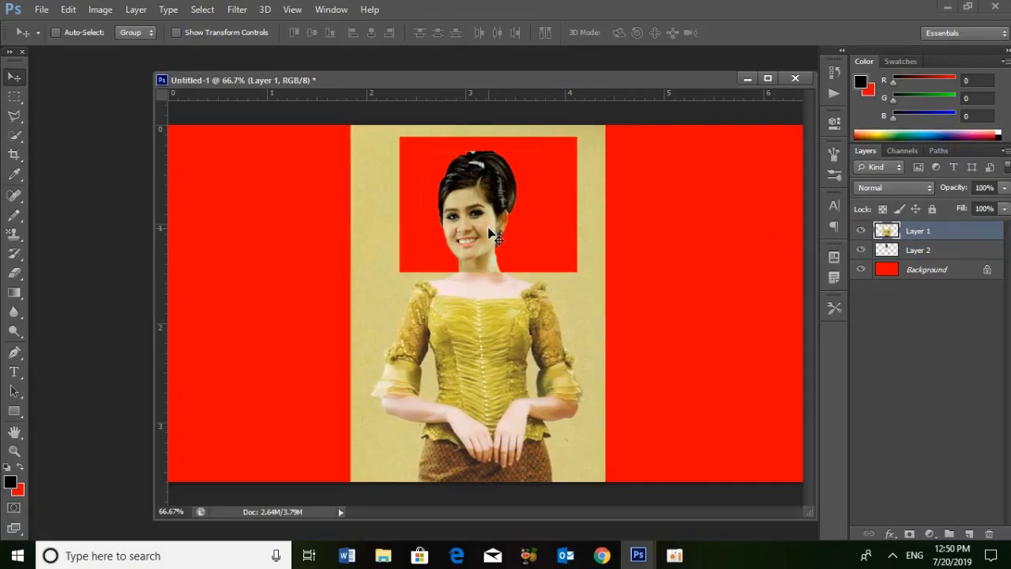
pyautogui.hotkey('ctrl', 't')
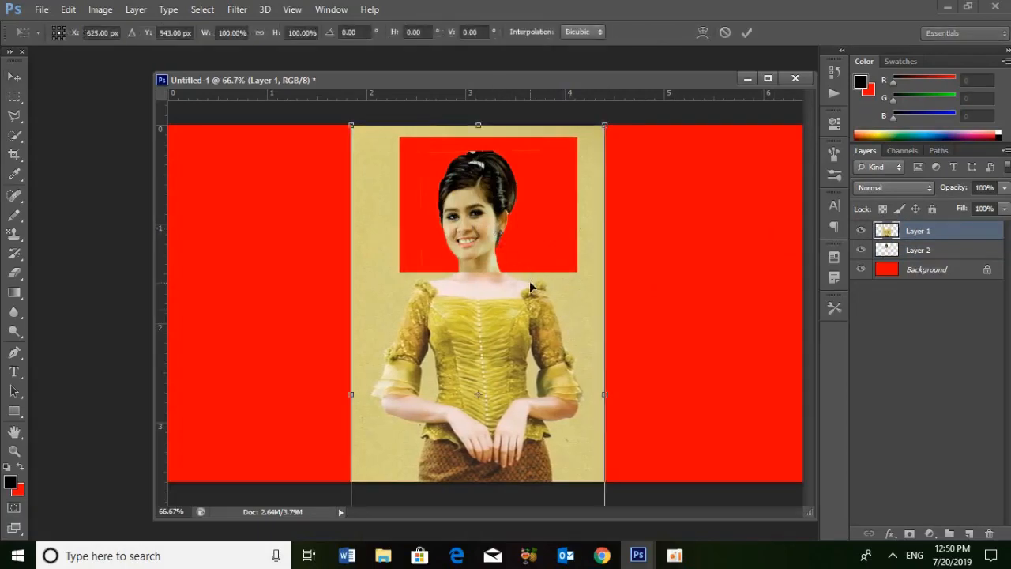
pyautogui.press('Return')
# - Scale the head on Layer 2 to about 107% and move it to X 629.5 px, Y 172 px so it meets the neckline
pyautogui.rightClick(479, 217)
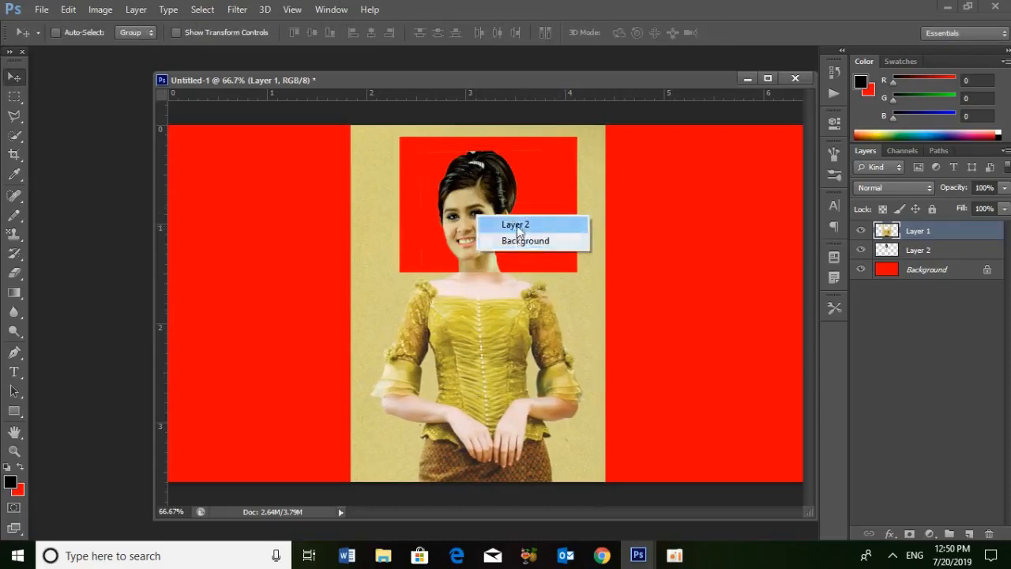
pyautogui.click(518, 227)
pyautogui.hotkey('ctrl', 't')
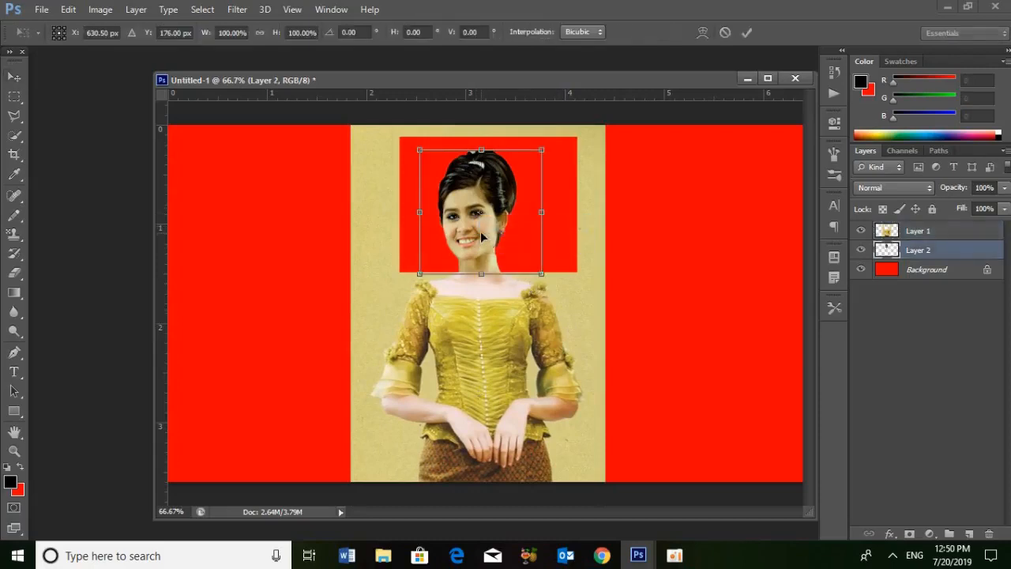
pyautogui.moveTo(540, 274); pyautogui.dragTo(547, 280)
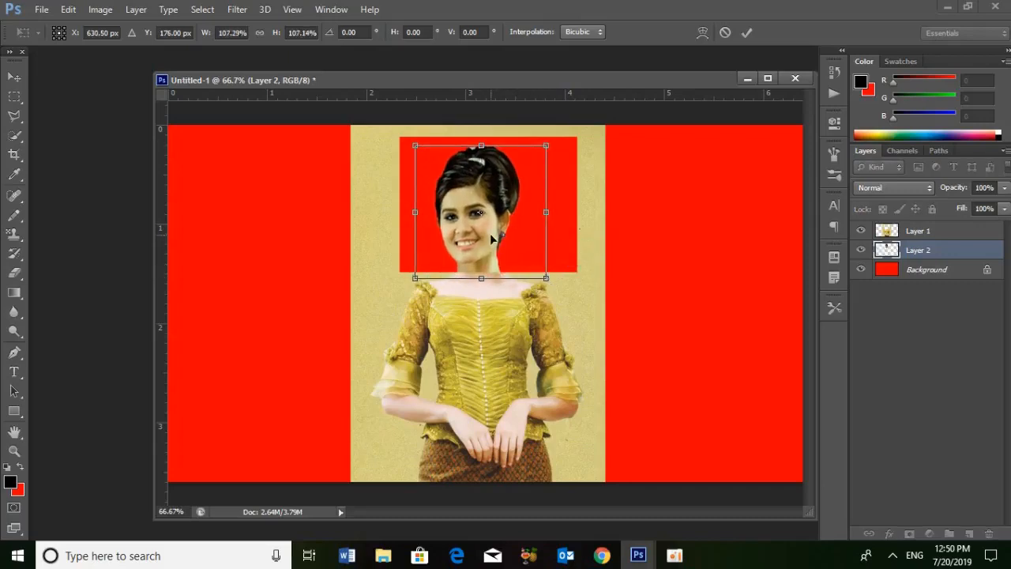
pyautogui.press('Up')
pyautogui.press('Up')
pyautogui.press('Up')
pyautogui.press('Right')
pyautogui.press('Right')
pyautogui.press('Up')
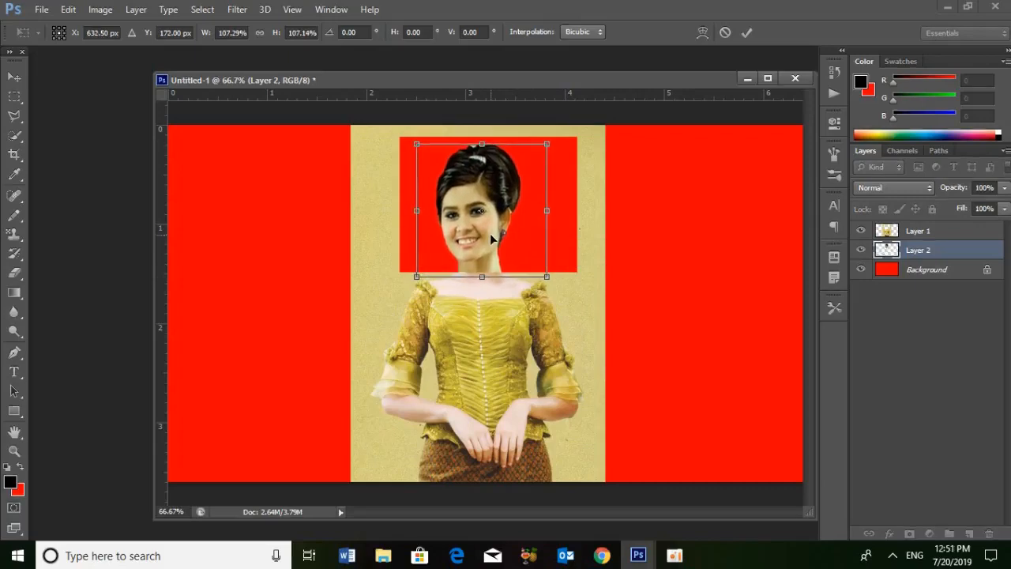
pyautogui.press('Left')
pyautogui.press('Left')
pyautogui.press('Left')
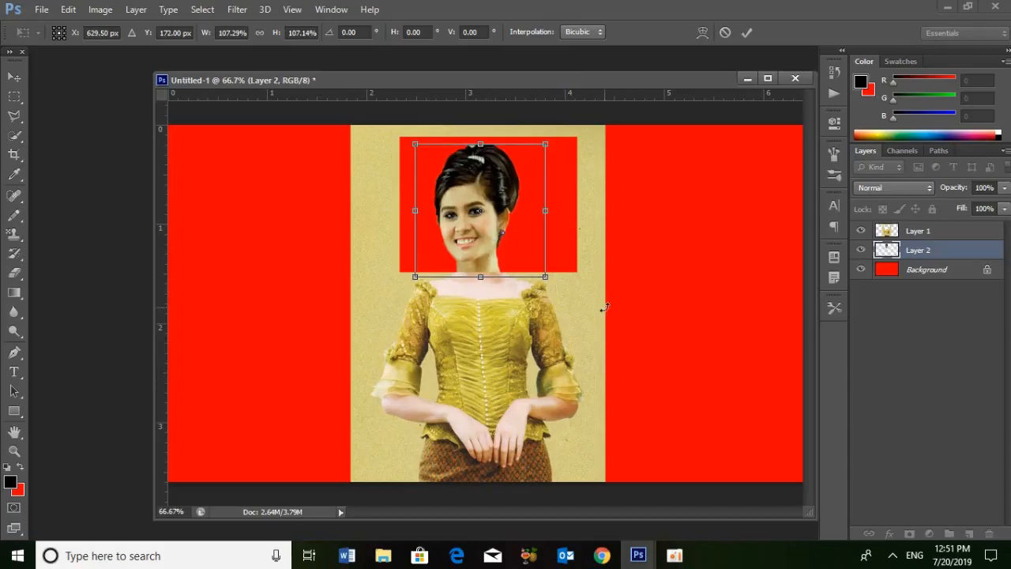
pyautogui.press('Return')
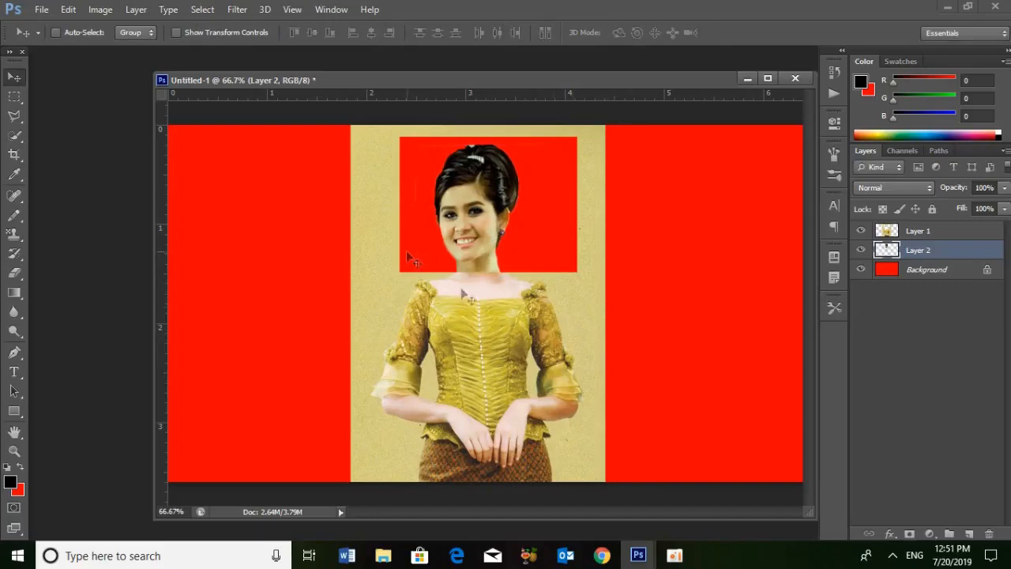
# - Maximize the document and examine the join between head and body at 33.3% and 100% zoom
pyautogui.click(767, 78)
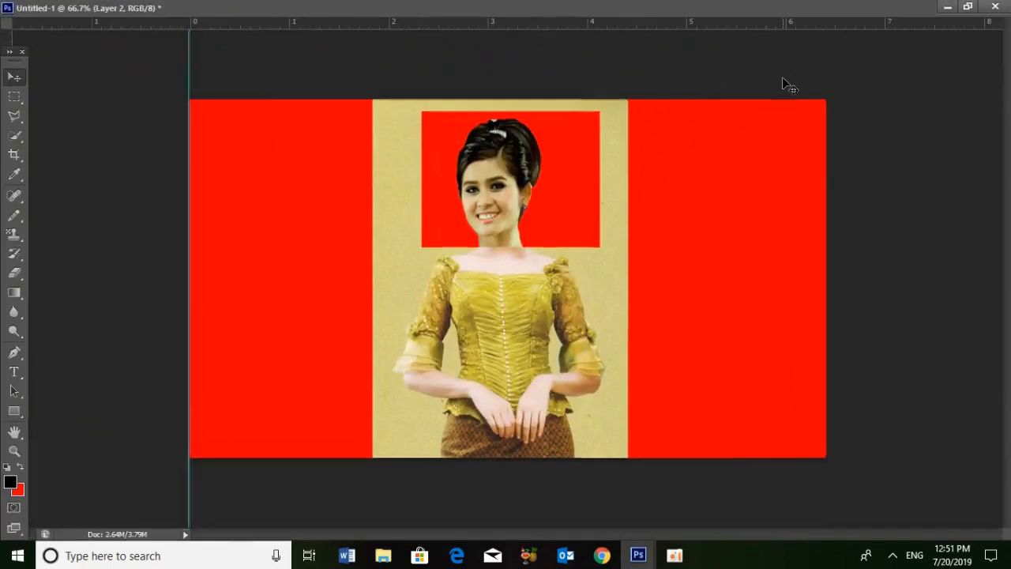
pyautogui.hotkey('ctrl', '+')
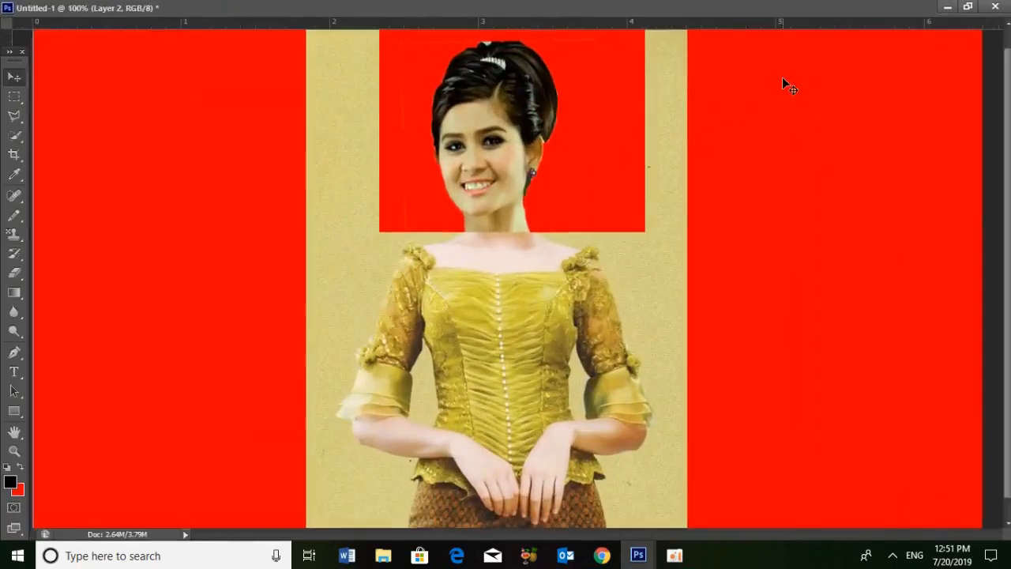
pyautogui.hotkey('ctrl', '-')
pyautogui.hotkey('ctrl', '-')
pyautogui.hotkey('ctrl', '-')
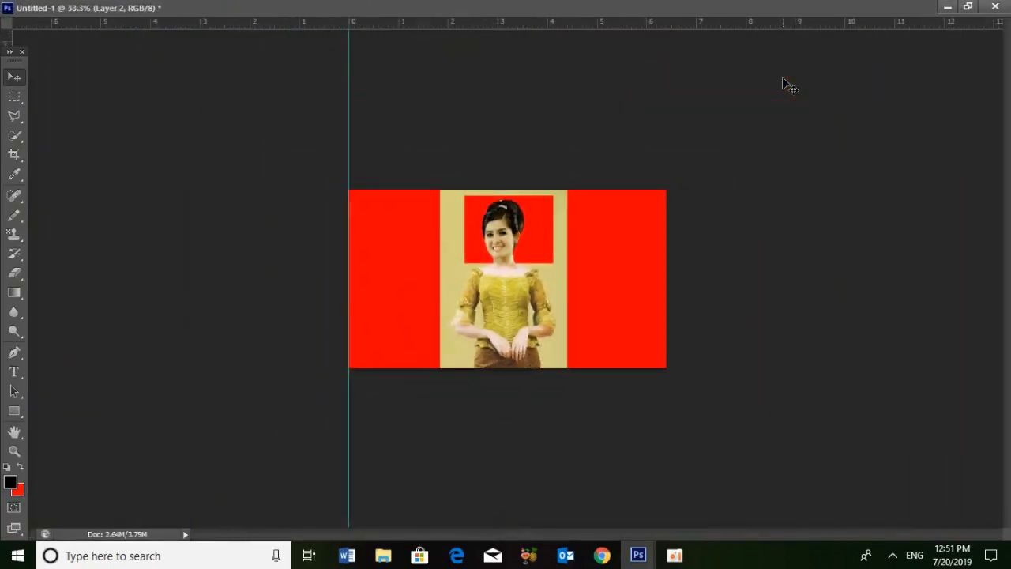
pyautogui.hotkey('ctrl', '+')
pyautogui.hotkey('ctrl', '+')
pyautogui.hotkey('ctrl', '+')
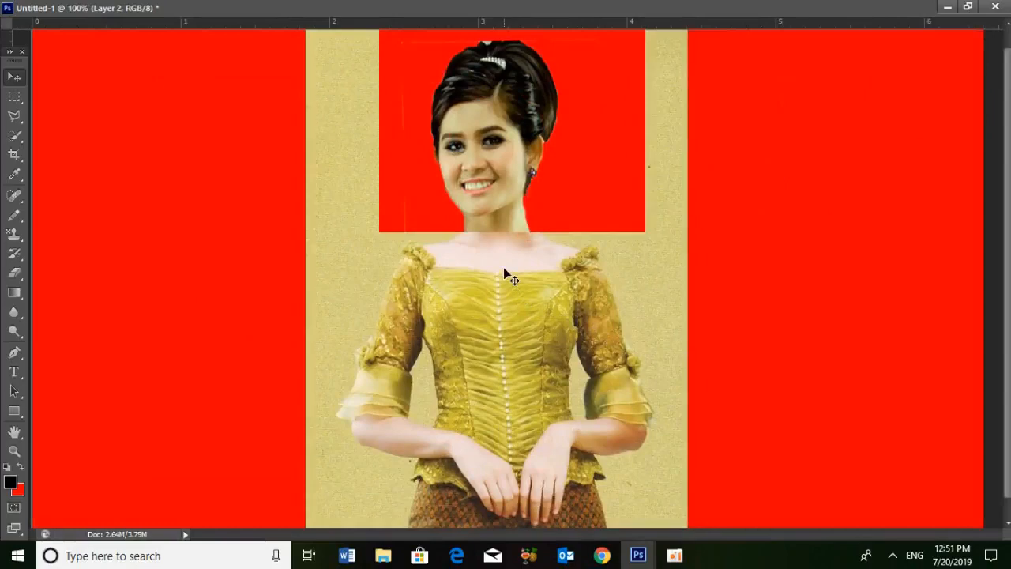
# - Delete the tan background along the image-left side of the body on Layer 1 using Quick Selection, excluding the sleeve, and deselect
pyautogui.click(15, 115)
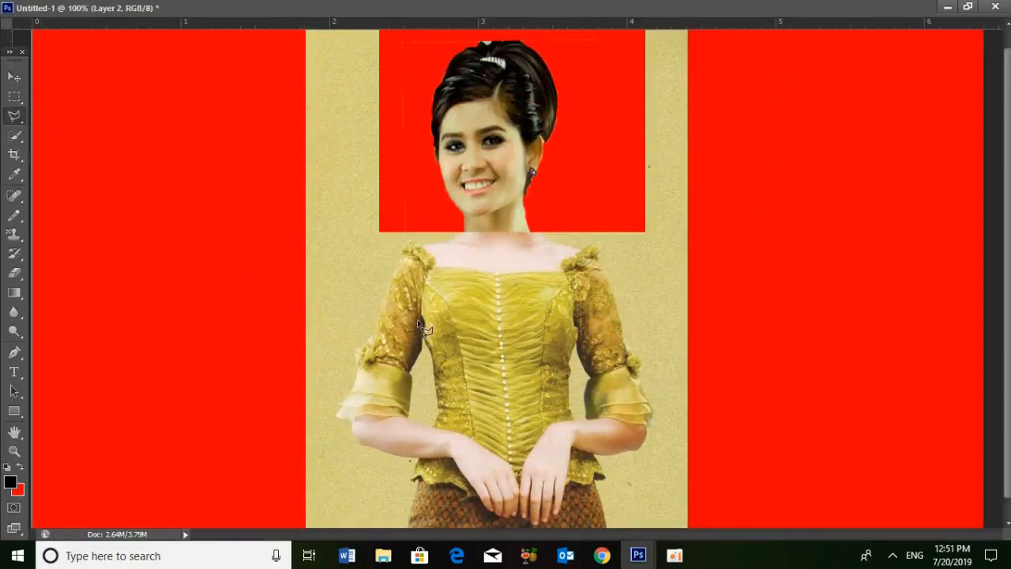
pyautogui.click(968, 6)
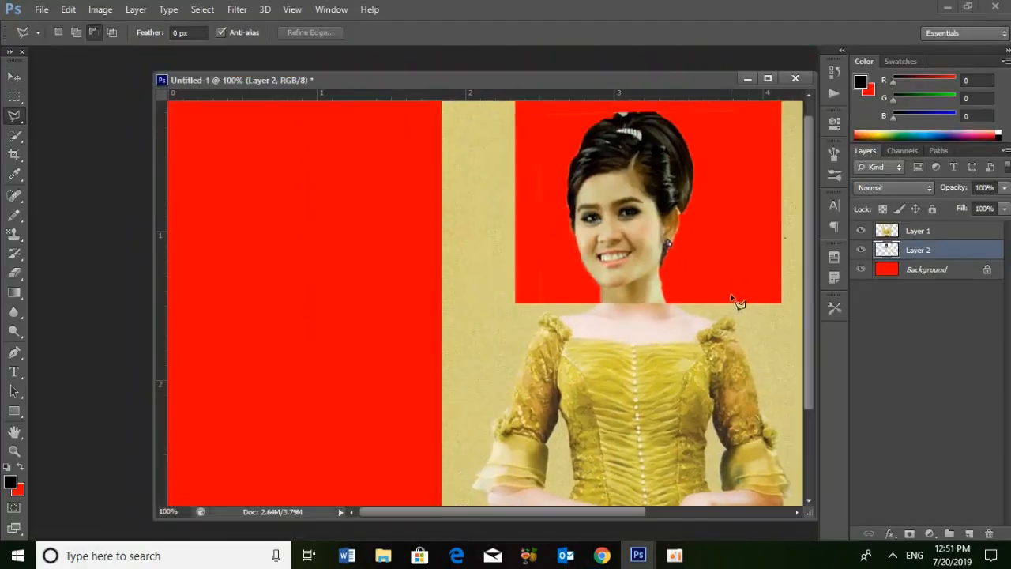
pyautogui.click(920, 234)
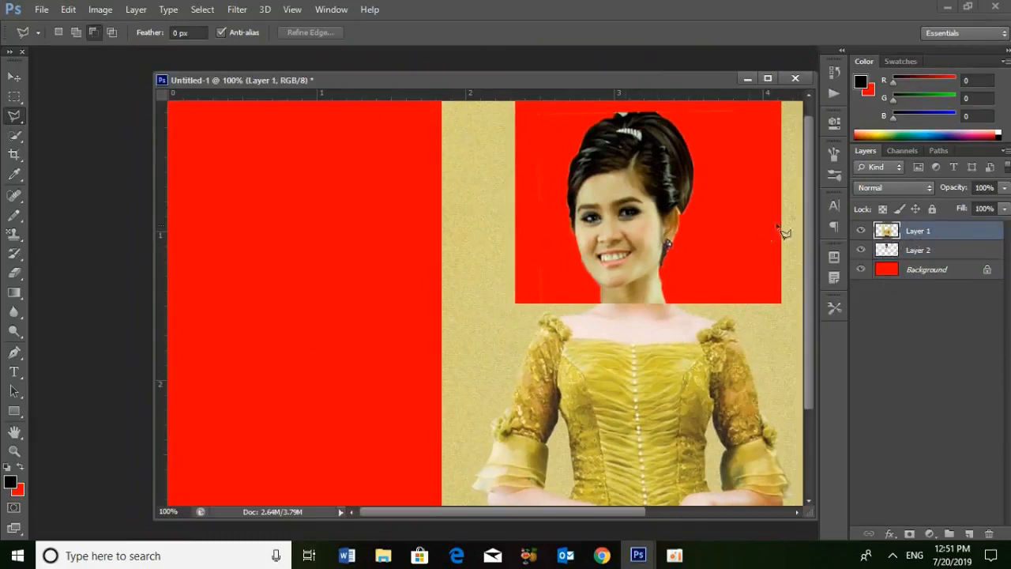
pyautogui.moveTo(809, 191); pyautogui.dragTo(808, 274)
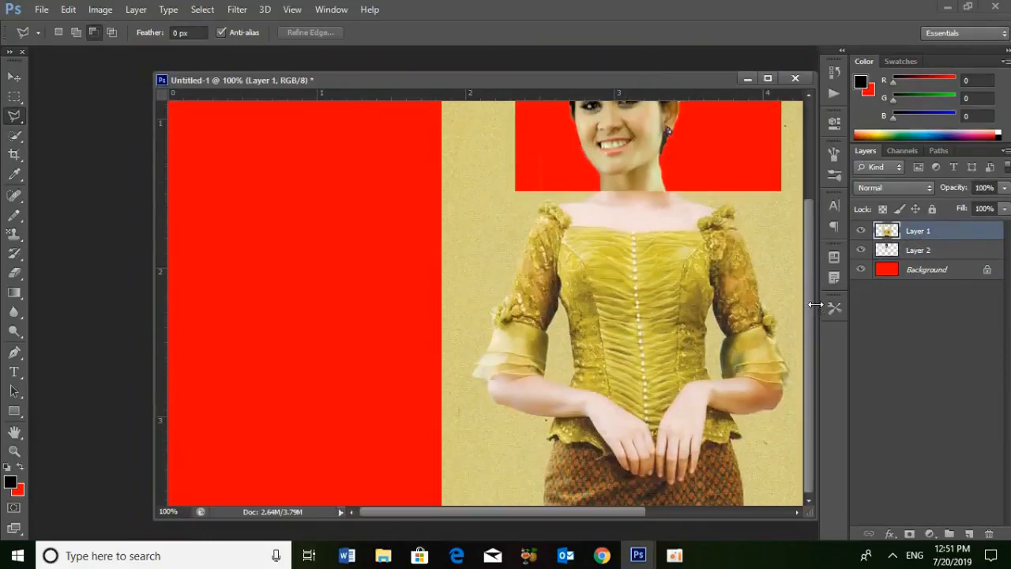
pyautogui.click(14, 135)
pyautogui.click(463, 140)
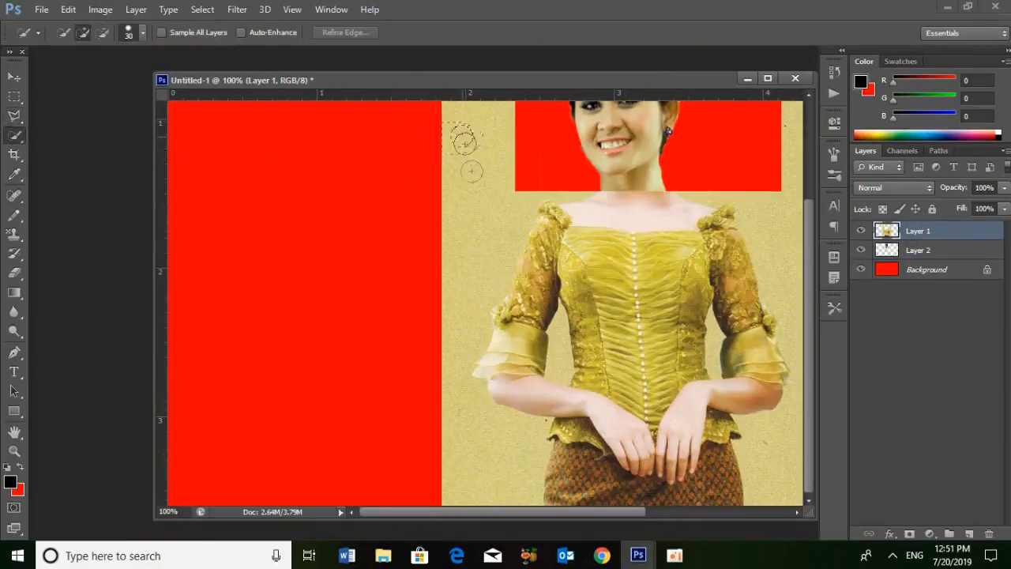
pyautogui.moveTo(471, 171); pyautogui.dragTo(473, 466)
pyautogui.click(103, 34)
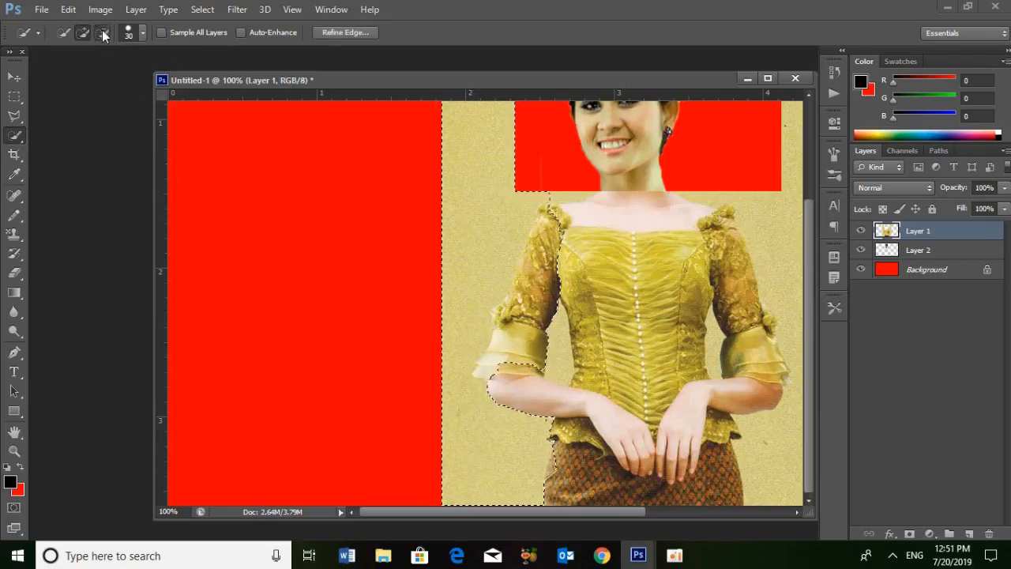
pyautogui.moveTo(556, 213)
pyautogui.mouseDown()
pyautogui.moveTo(498, 336)
pyautogui.moveTo(535, 277)
pyautogui.moveTo(550, 221)
pyautogui.moveTo(492, 355)
pyautogui.moveTo(499, 375)
pyautogui.moveTo(485, 376)
pyautogui.mouseUp()
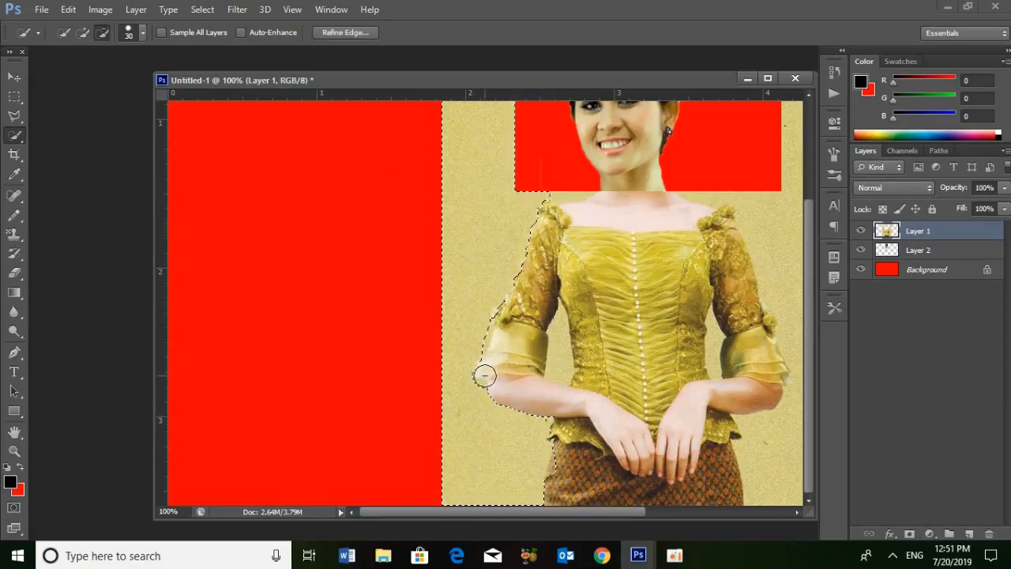
pyautogui.press('Delete')
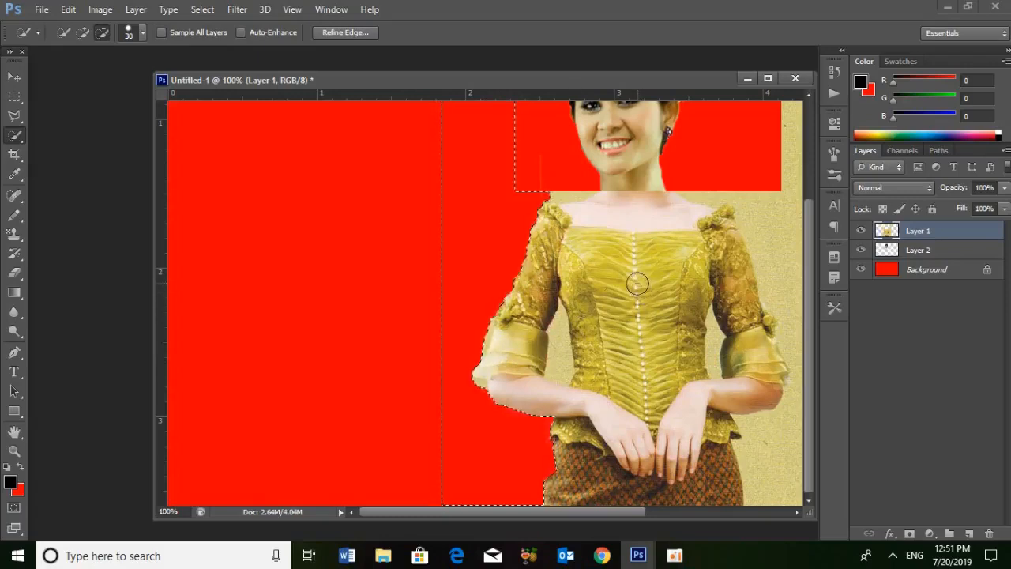
pyautogui.hotkey('ctrl', 'd')
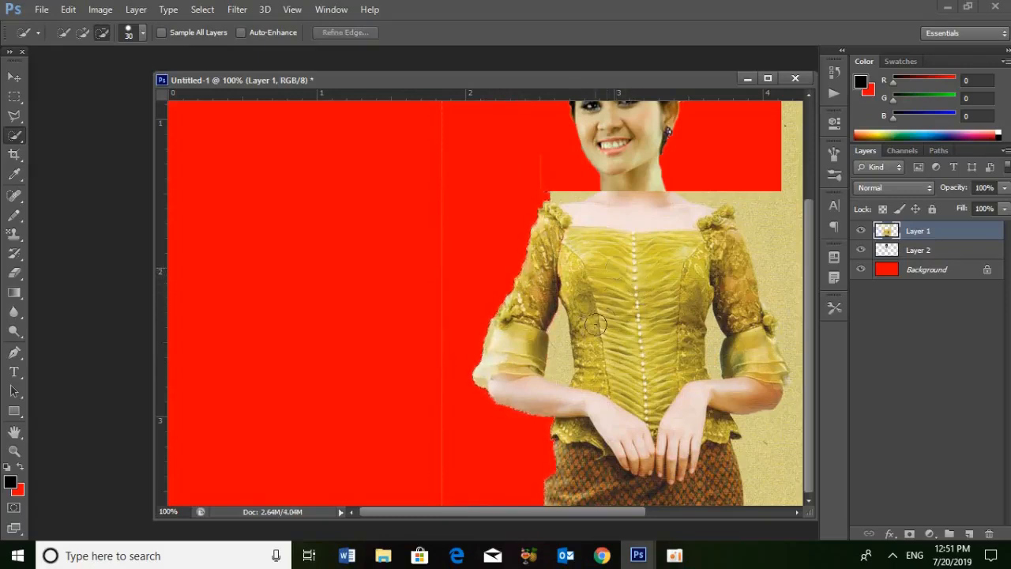
# - Delete the tan background in the gaps between each arm and the waist with Quick Selection, clearing each selection
pyautogui.click(562, 344)
pyautogui.press('Delete')
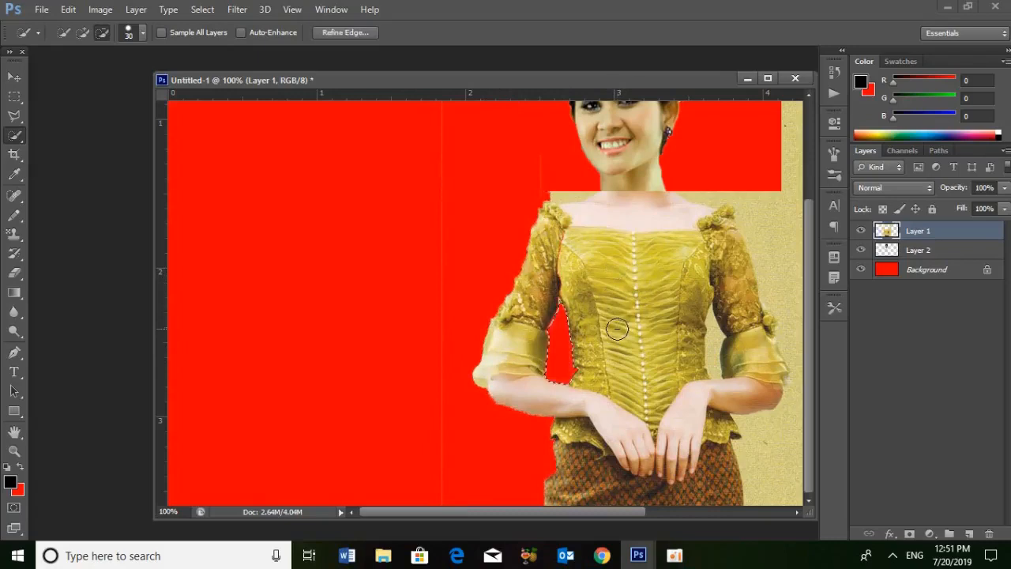
pyautogui.hotkey('ctrl', 'd')
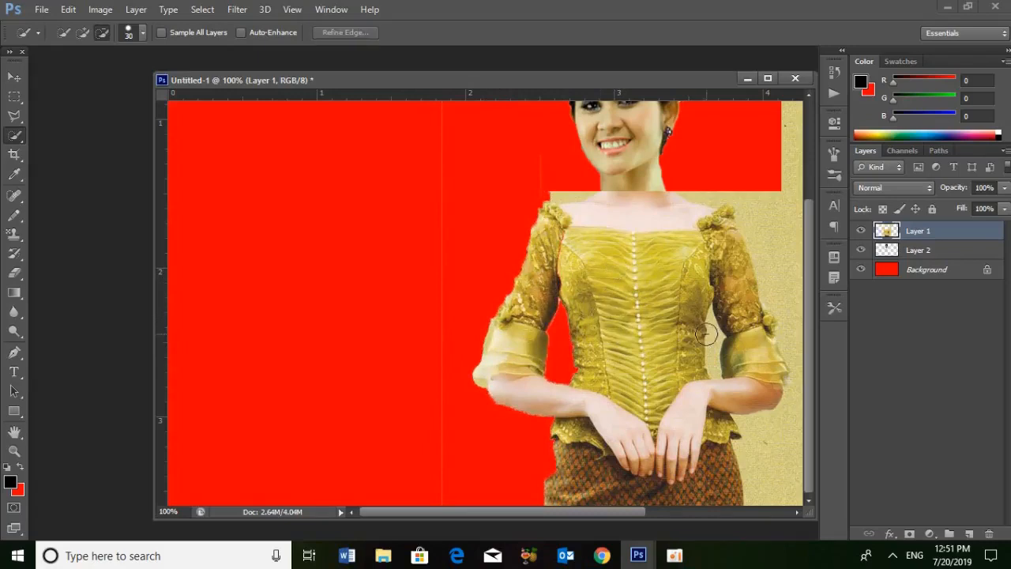
pyautogui.moveTo(708, 310)
pyautogui.mouseDown()
pyautogui.moveTo(719, 399)
pyautogui.moveTo(728, 357)
pyautogui.mouseUp()
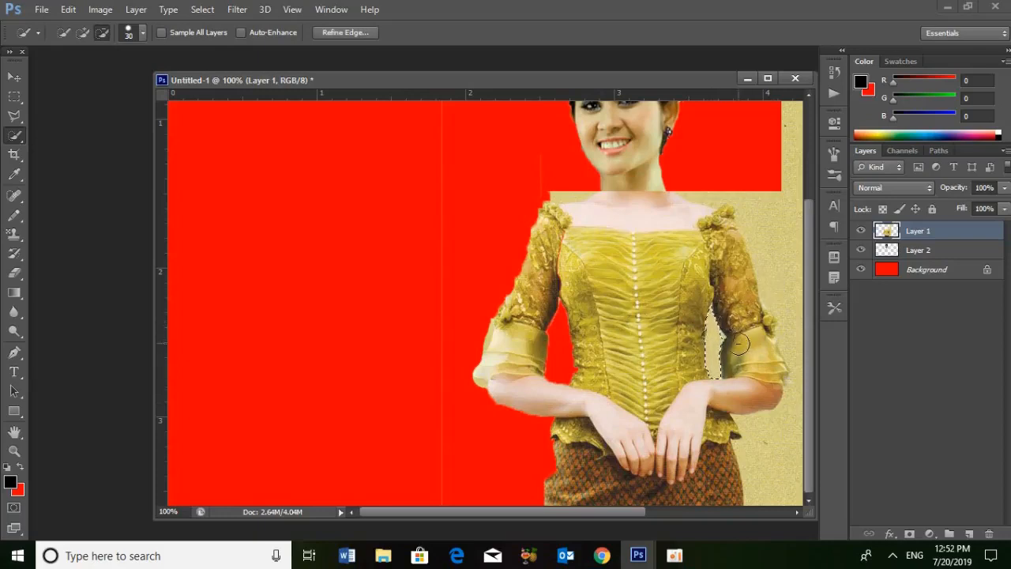
pyautogui.press('Delete')
pyautogui.hotkey('ctrl', 'd')
# - Delete the tan background along the image-right side of the body using Quick Selection, keeping the sleeve and shoulder, and deselect
pyautogui.click(82, 33)
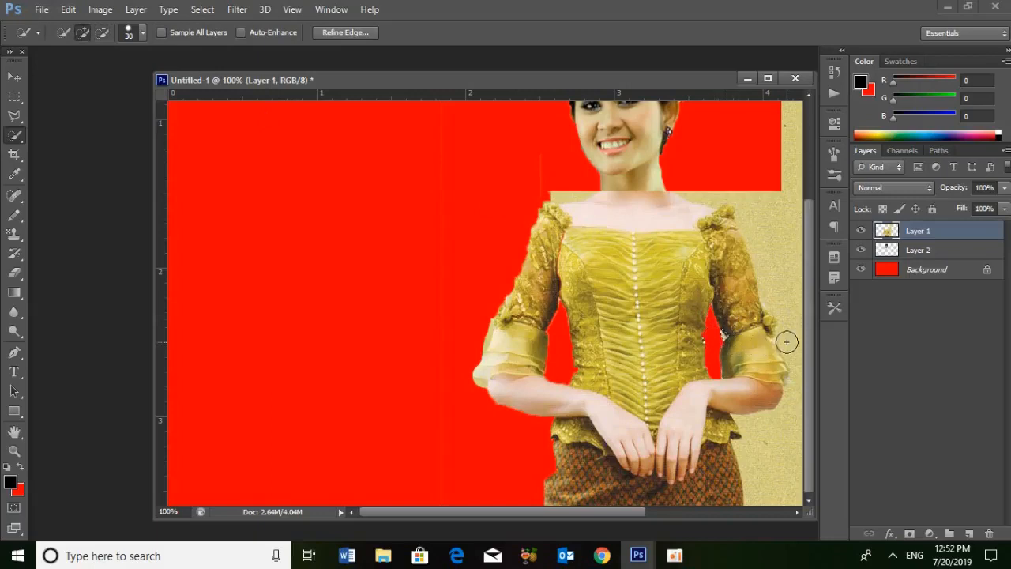
pyautogui.hotkey('ctrl', 'd')
pyautogui.moveTo(694, 192)
pyautogui.mouseDown()
pyautogui.moveTo(756, 226)
pyautogui.moveTo(771, 261)
pyautogui.moveTo(792, 365)
pyautogui.moveTo(791, 438)
pyautogui.moveTo(771, 458)
pyautogui.mouseUp()
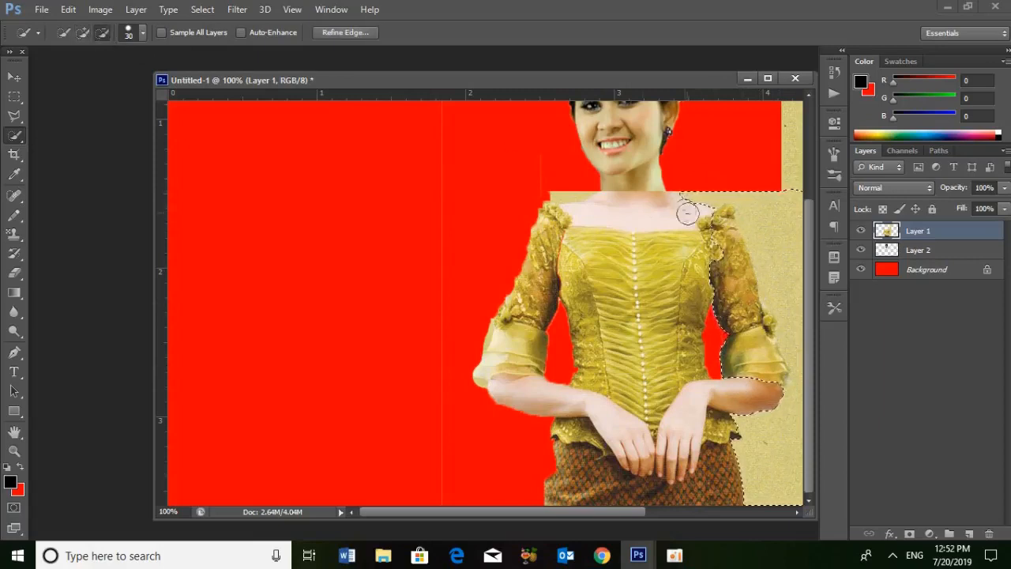
pyautogui.click(723, 221)
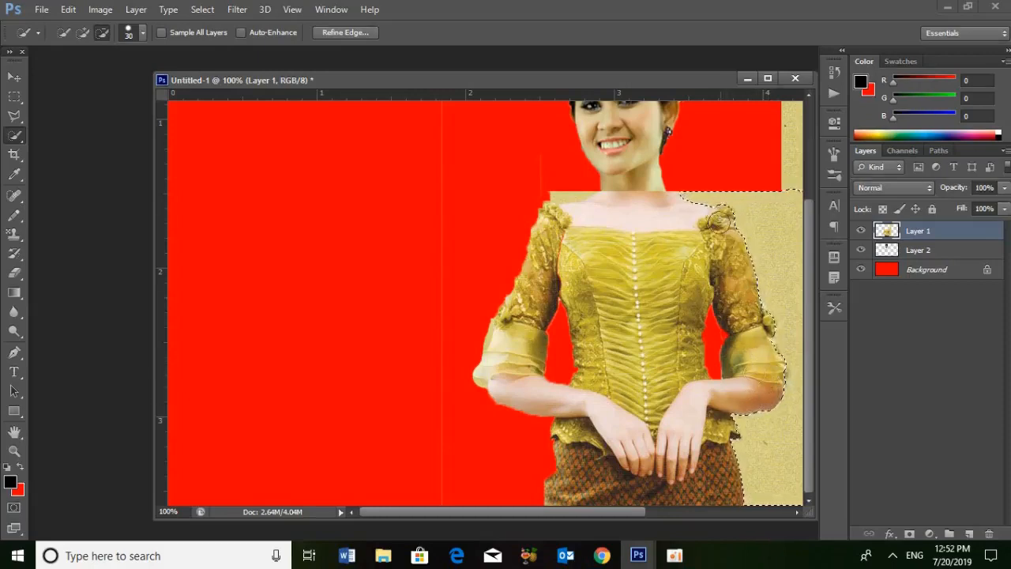
pyautogui.press('Delete')
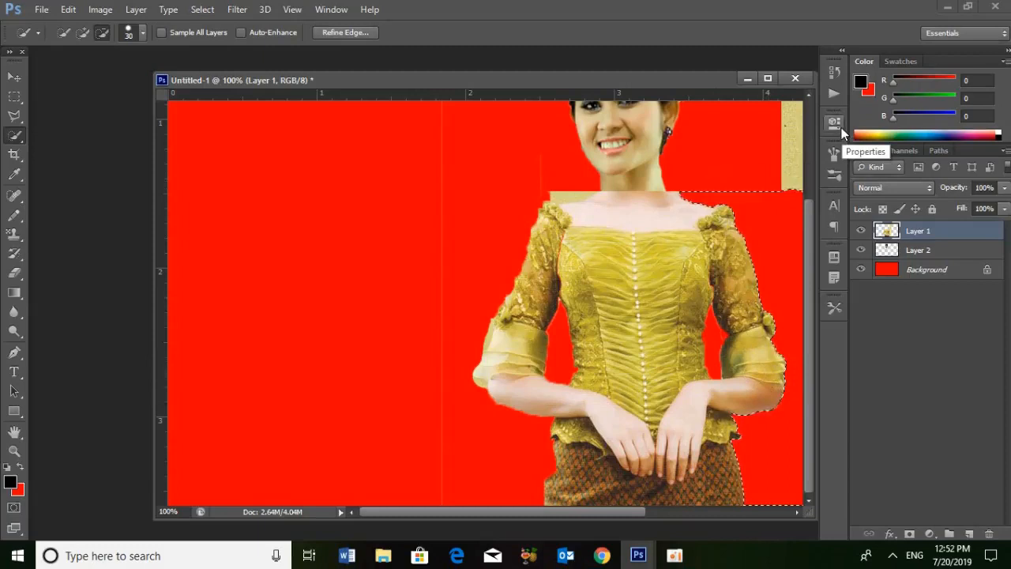
pyautogui.hotkey('ctrl', 'd')
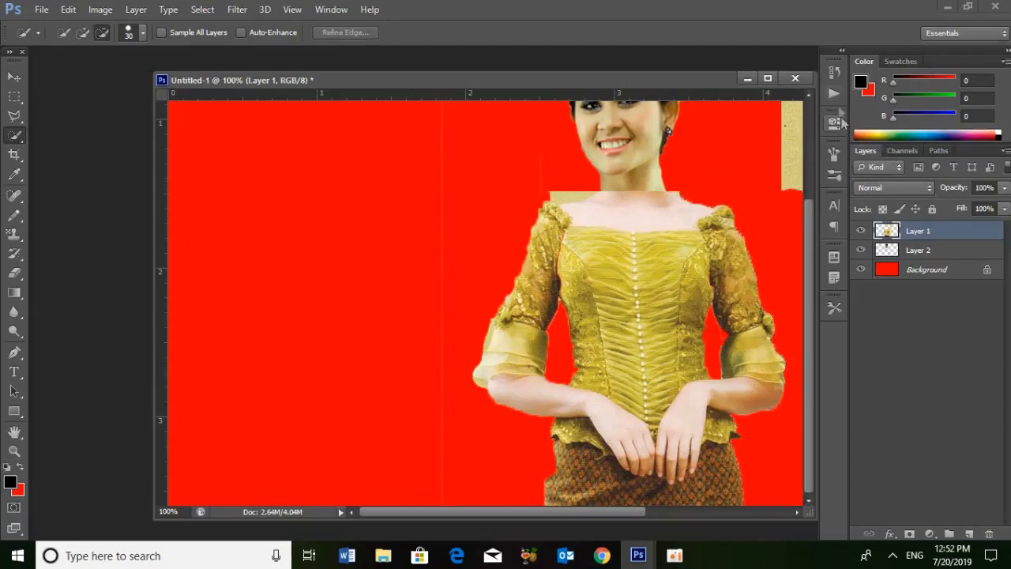
# - Delete the tan background strip remaining at the image-right of the head and clear the selection
pyautogui.moveTo(790, 152); pyautogui.dragTo(790, 164)
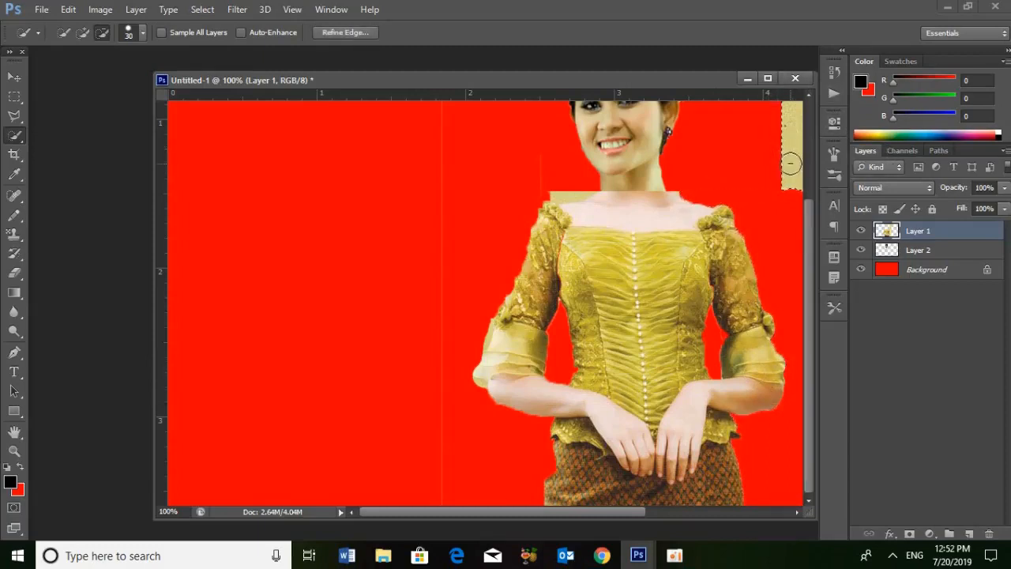
pyautogui.press('Delete')
pyautogui.hotkey('ctrl', 'd')
# - Remove the tan patch above the image-left shoulder with Quick Selection and clean up its edge
pyautogui.click(559, 189)
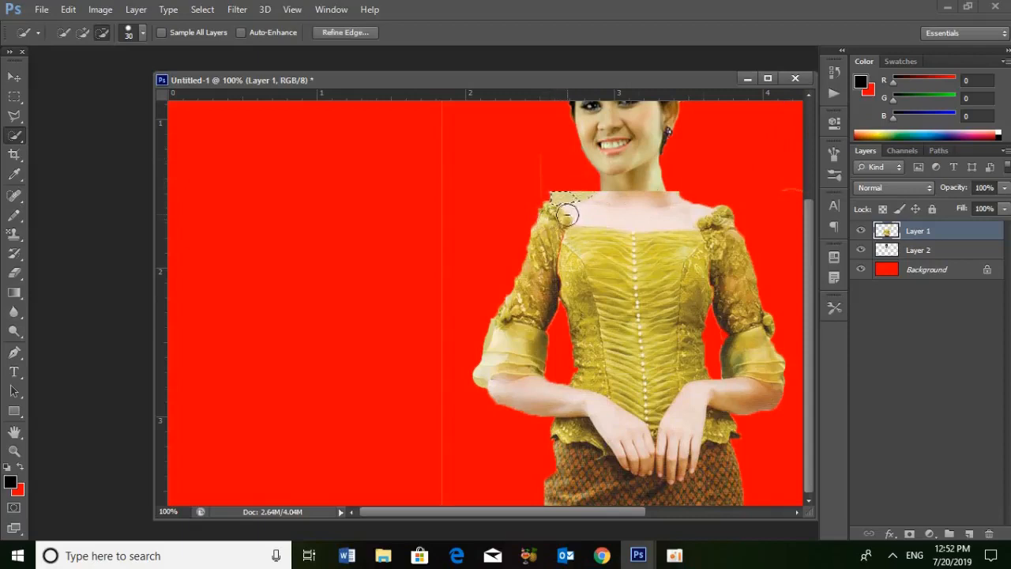
pyautogui.click(584, 205)
pyautogui.click(83, 32)
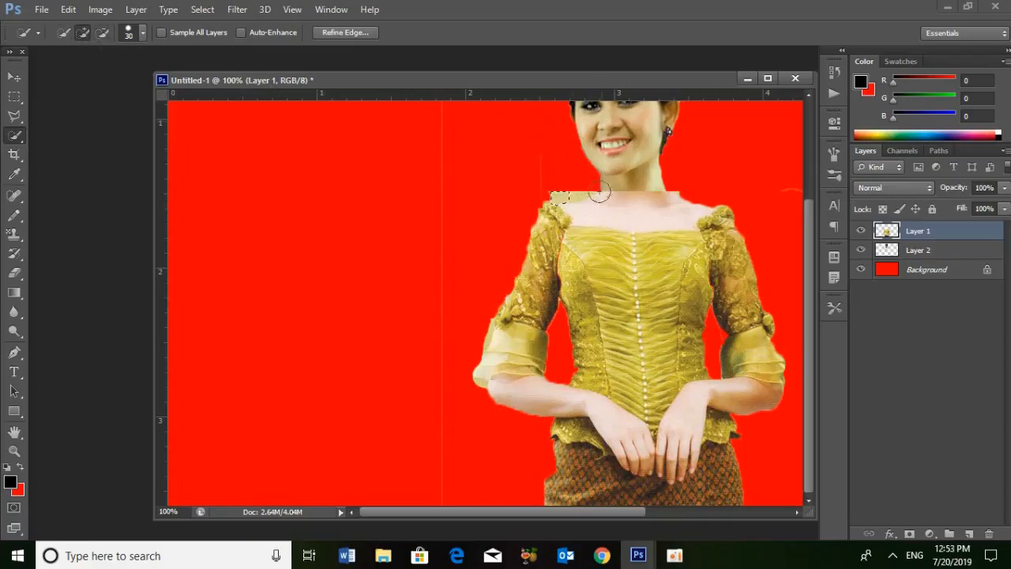
pyautogui.moveTo(584, 201)
pyautogui.mouseDown()
pyautogui.moveTo(589, 210)
pyautogui.moveTo(578, 199)
pyautogui.mouseUp()
pyautogui.hotkey('ctrl', 'd')
pyautogui.moveTo(567, 181); pyautogui.dragTo(547, 210)
pyautogui.click(103, 33)
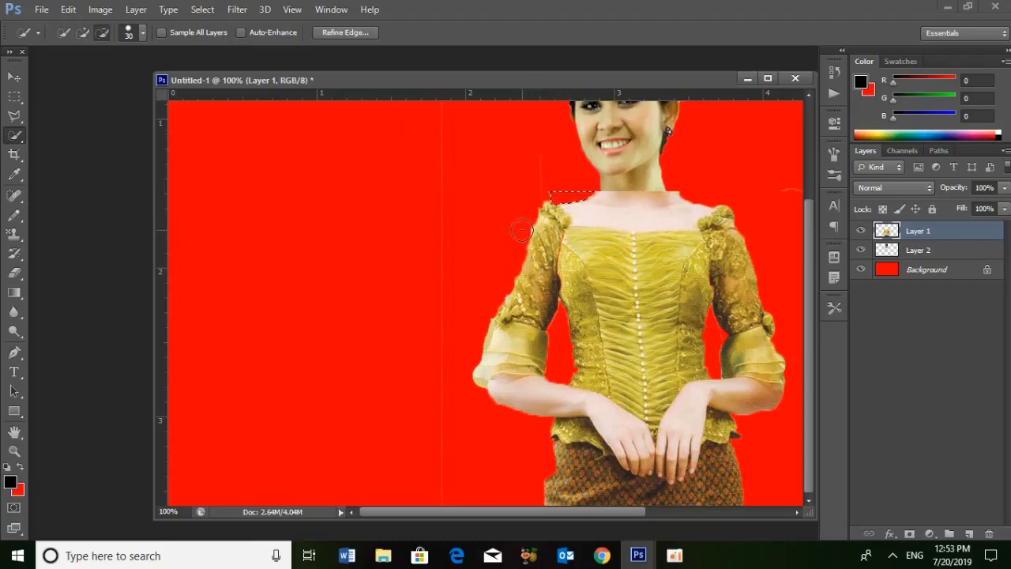
pyautogui.hotkey('ctrl', 'd')
pyautogui.click(548, 192)
pyautogui.hotkey('ctrl', 'd')
pyautogui.click(550, 188)
# - Activate the Eraser and slightly lower its opacity
pyautogui.click(15, 273)
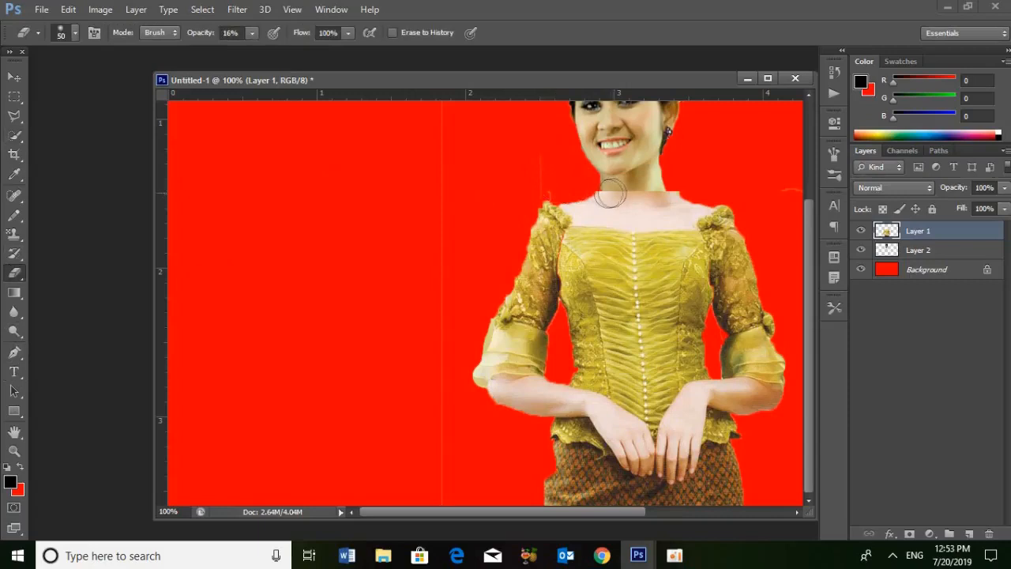
pyautogui.click(251, 34)
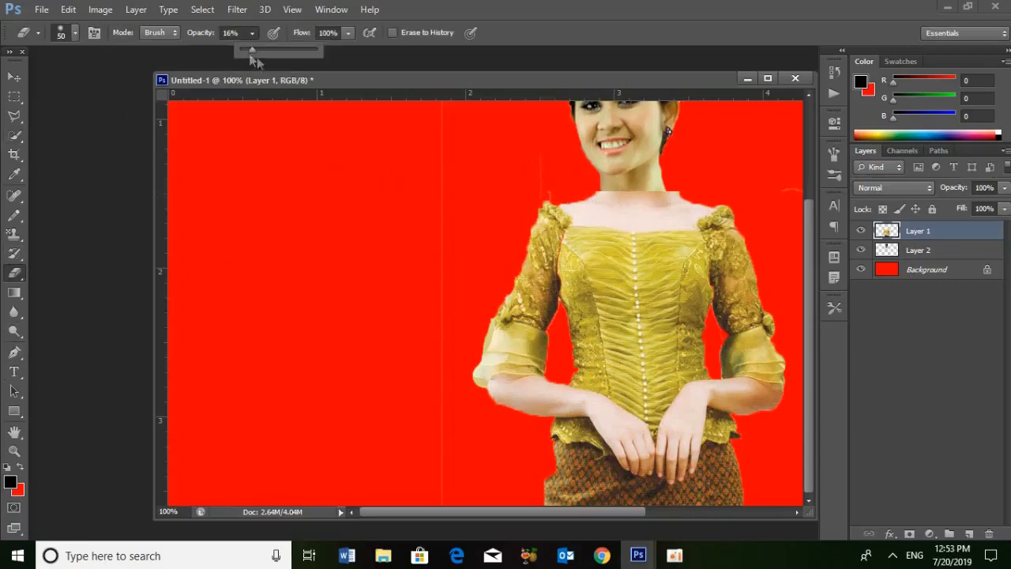
pyautogui.moveTo(247, 52); pyautogui.dragTo(246, 52)
# - Try to outline the leftover background beside the image-right side of the neck with the Polygonal Lasso in subtract mode
pyautogui.press('l')
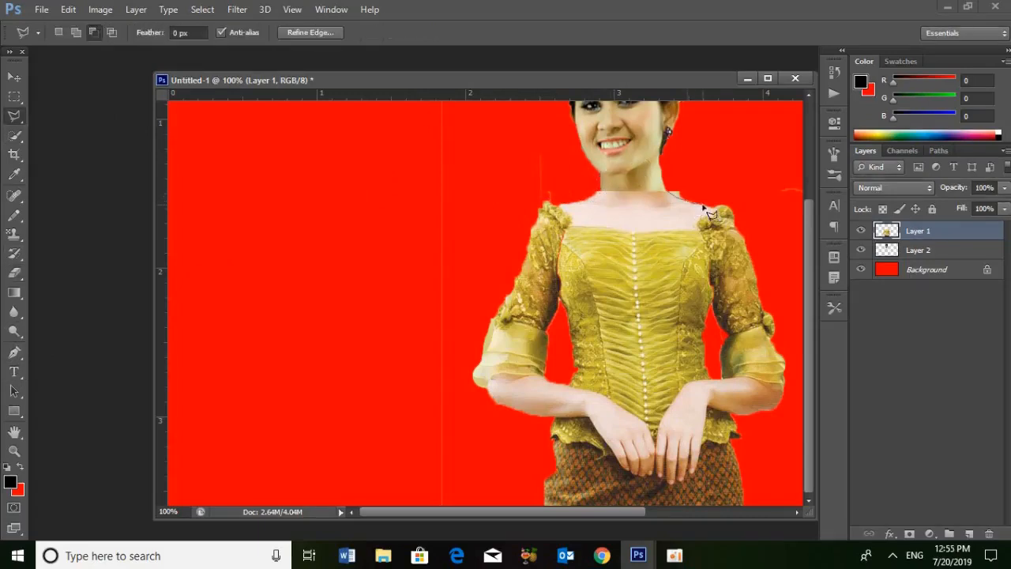
pyautogui.click(706, 205)
pyautogui.click(714, 194)
pyautogui.click(714, 169)
pyautogui.click(695, 161)
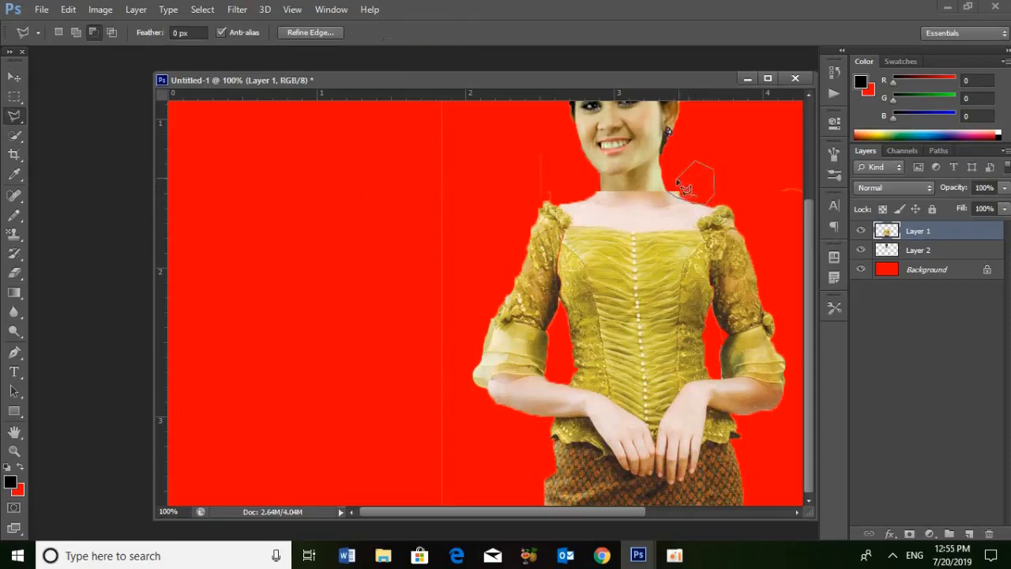
pyautogui.click(675, 196)
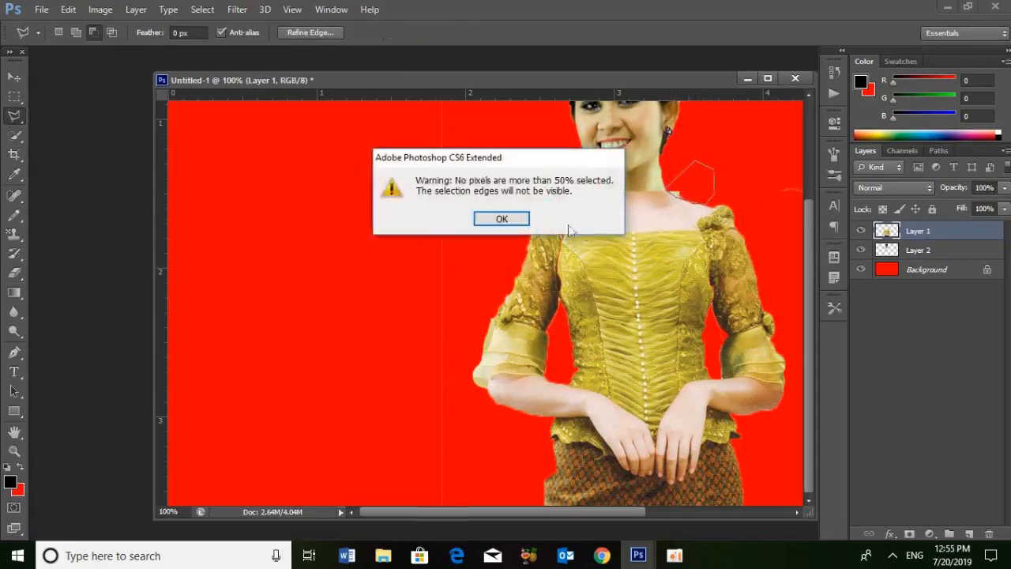
pyautogui.press('Return')
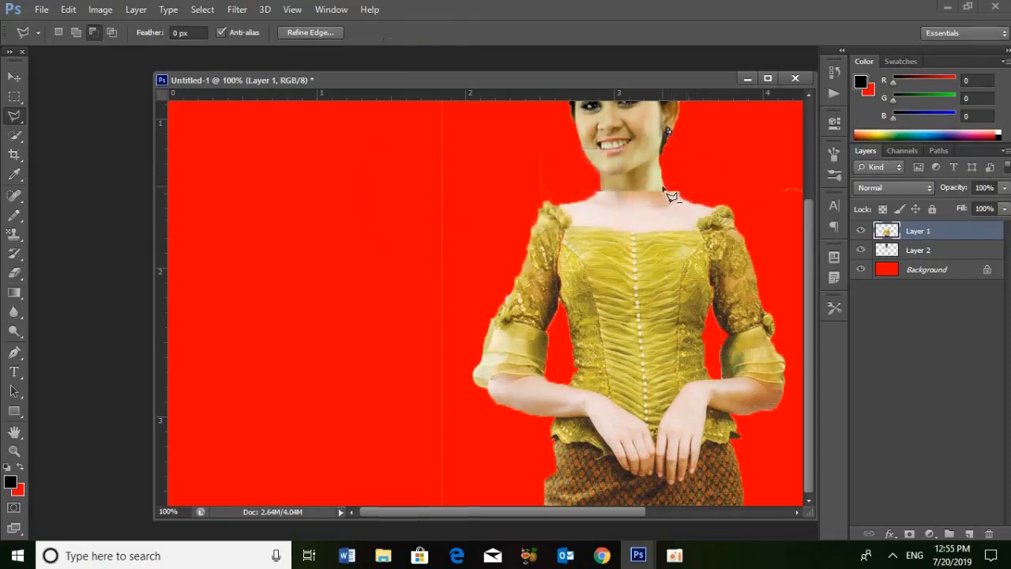
# - Delete the leftover corner between the neck and image-right shoulder using a Polygonal Lasso selection in add mode, and deselect
pyautogui.click(76, 32)
pyautogui.click(669, 192)
pyautogui.click(729, 185)
pyautogui.click(692, 137)
pyautogui.click(669, 192)
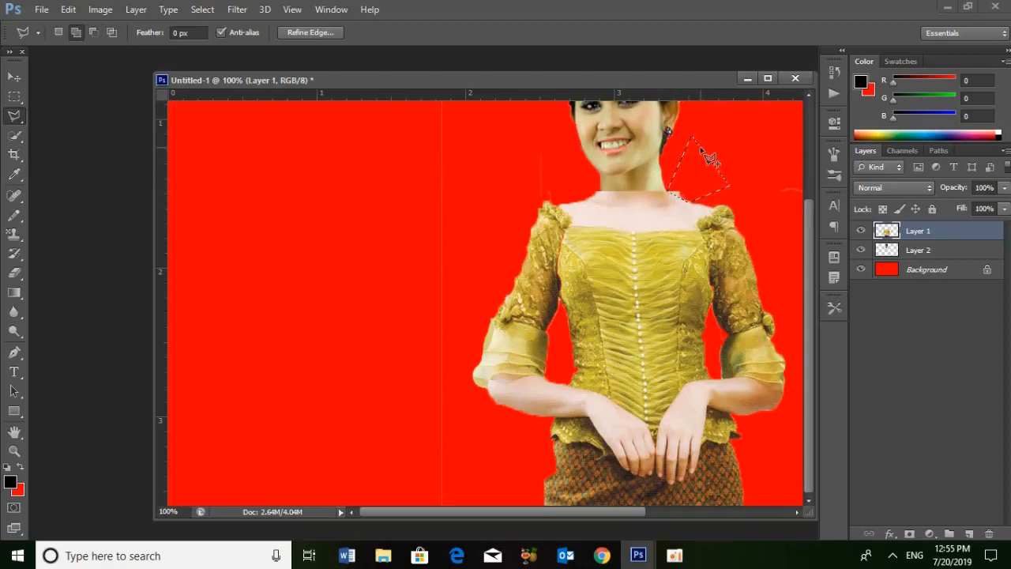
pyautogui.hotkey('ctrl', 'd')
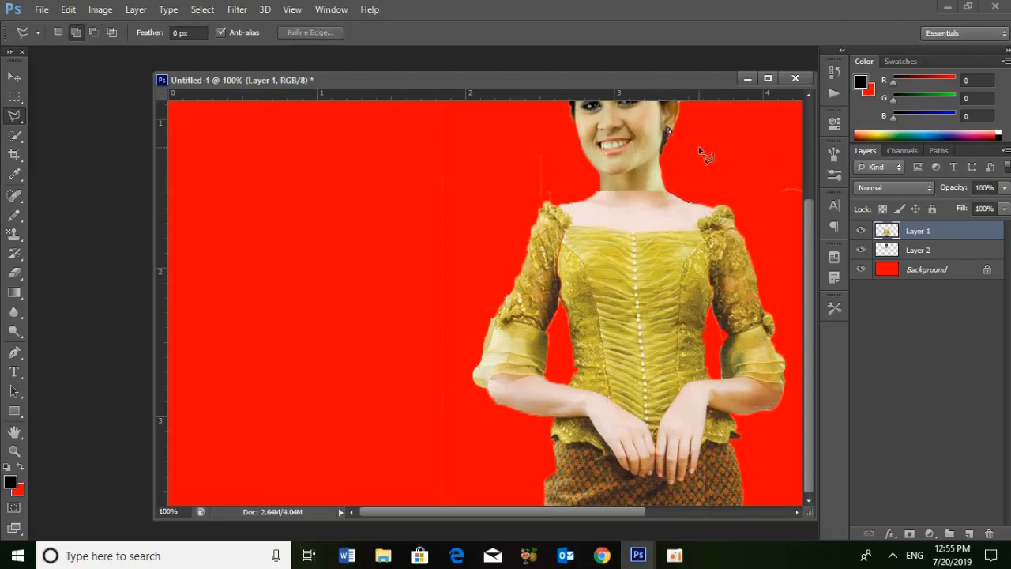
# - Delete the leftover edge between the neck and image-left shoulder using a Polygonal Lasso selection, and deselect
pyautogui.click(584, 202)
pyautogui.click(564, 202)
pyautogui.click(553, 191)
pyautogui.click(550, 171)
pyautogui.click(582, 167)
pyautogui.click(601, 191)
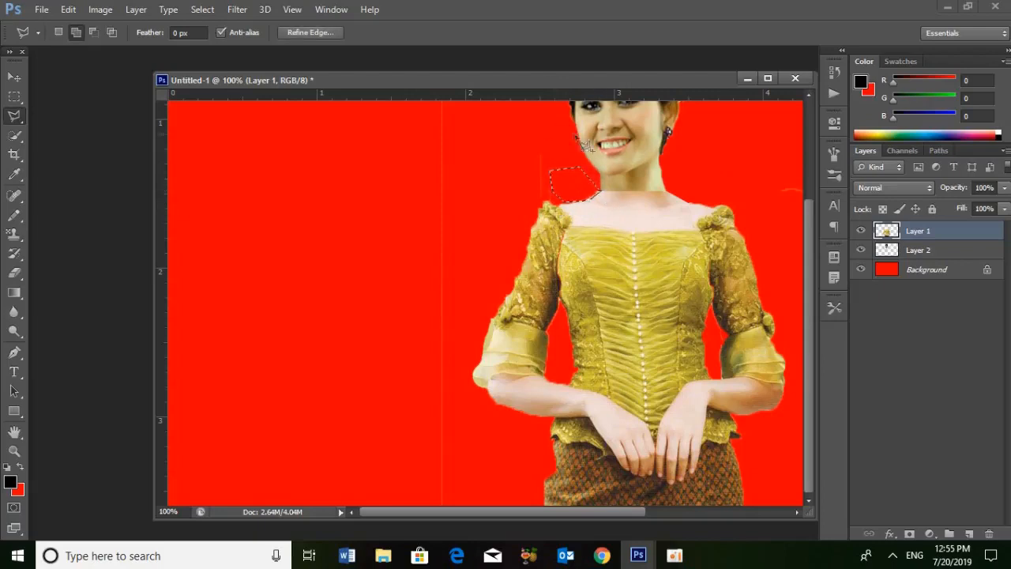
pyautogui.press('Delete')
pyautogui.hotkey('ctrl', 'd')
# - Clear the selection, activate the Eraser and load the Eraser Chiseled preset with its 25 px brush
pyautogui.click(14, 78)
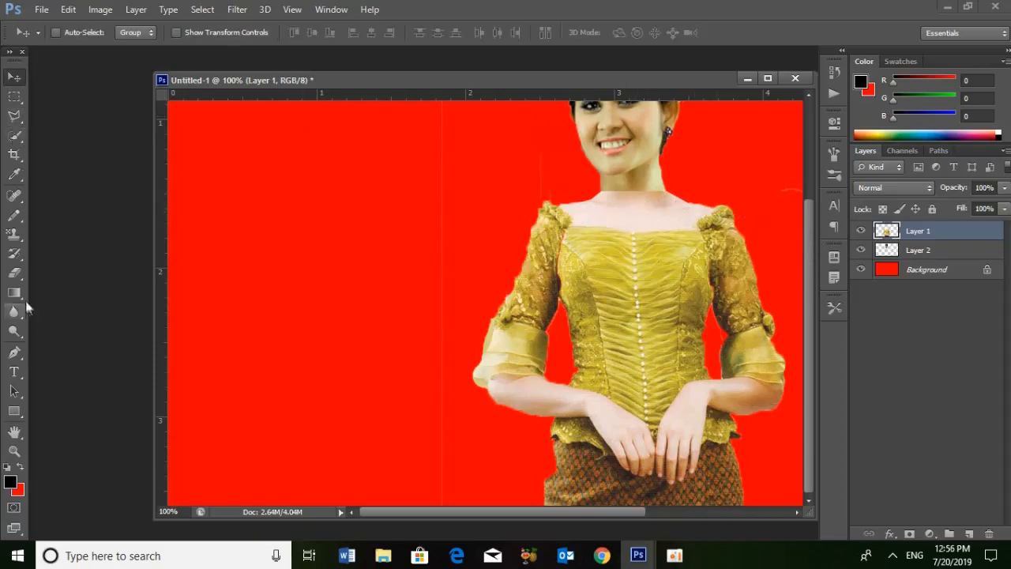
pyautogui.click(14, 273)
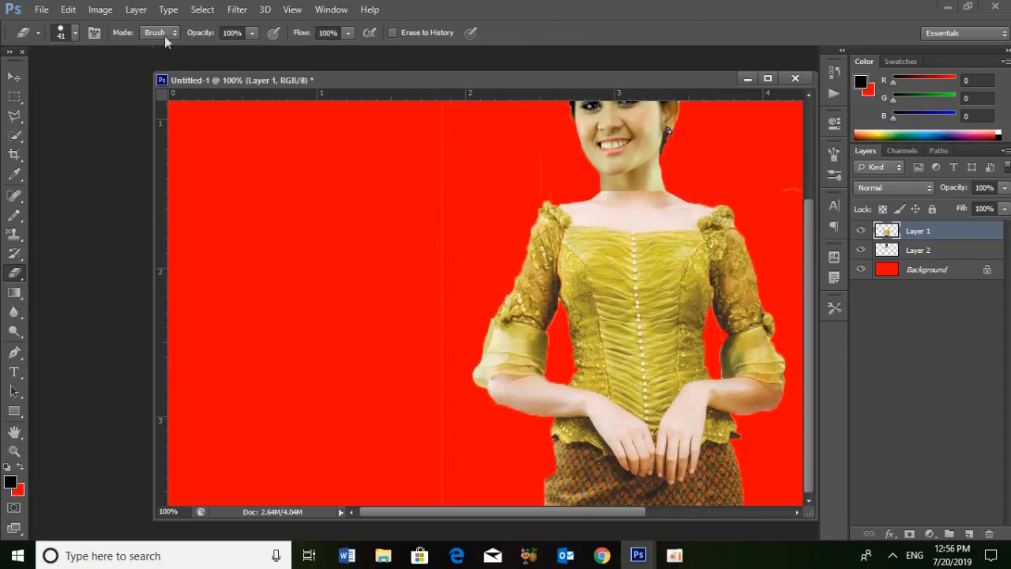
pyautogui.click(75, 33)
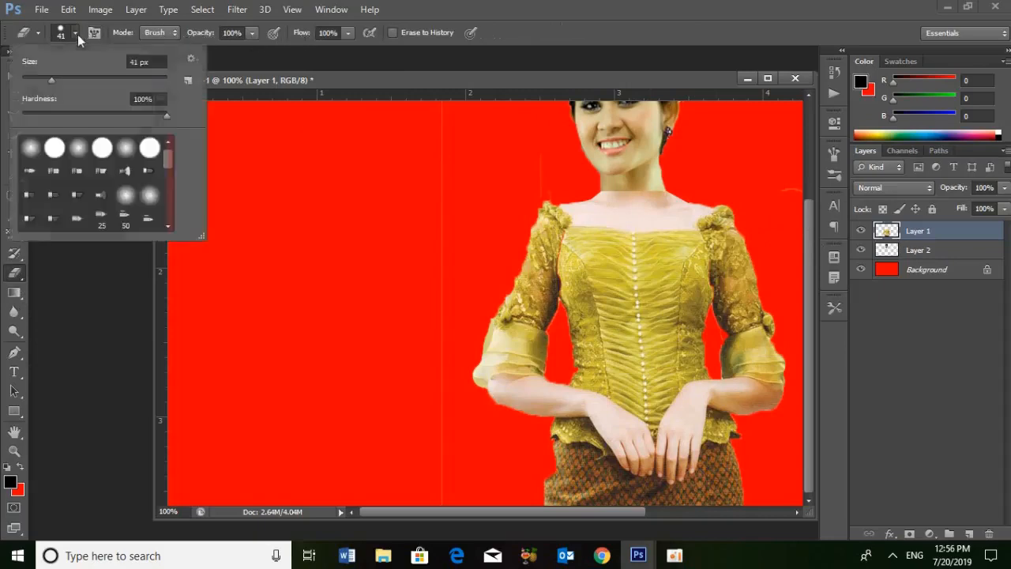
pyautogui.moveTo(53, 78); pyautogui.dragTo(167, 79)
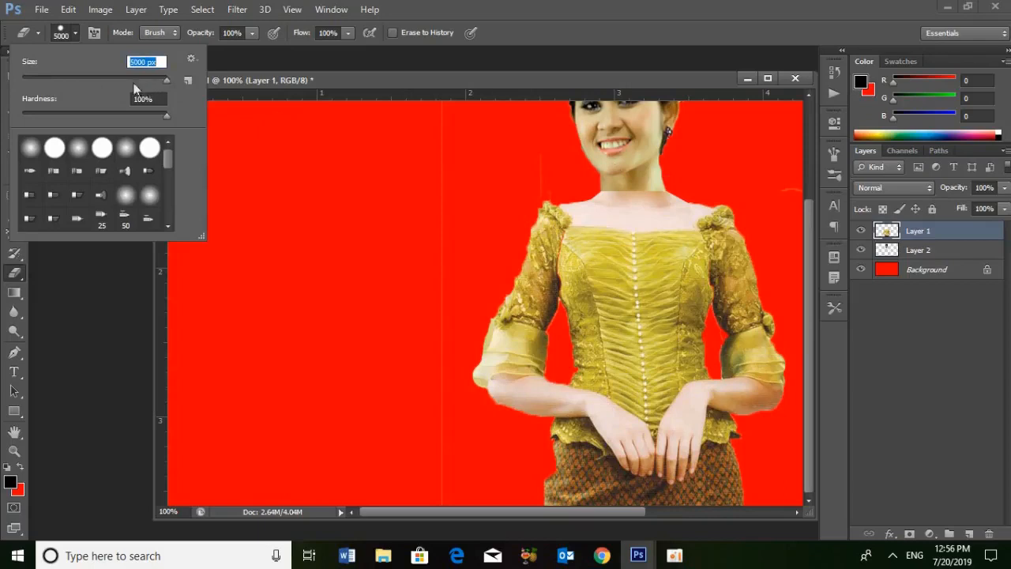
pyautogui.click(38, 33)
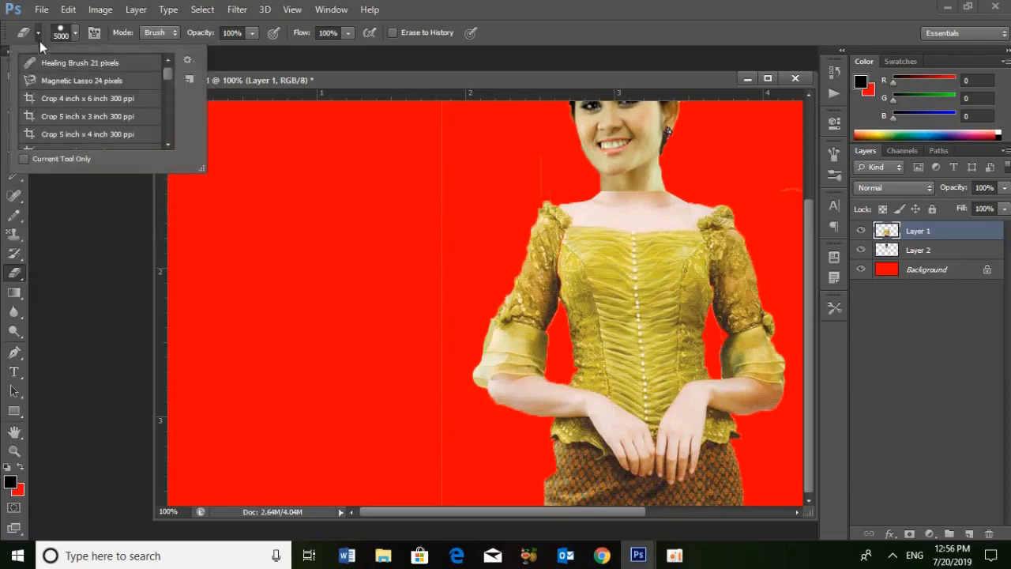
pyautogui.click(24, 159)
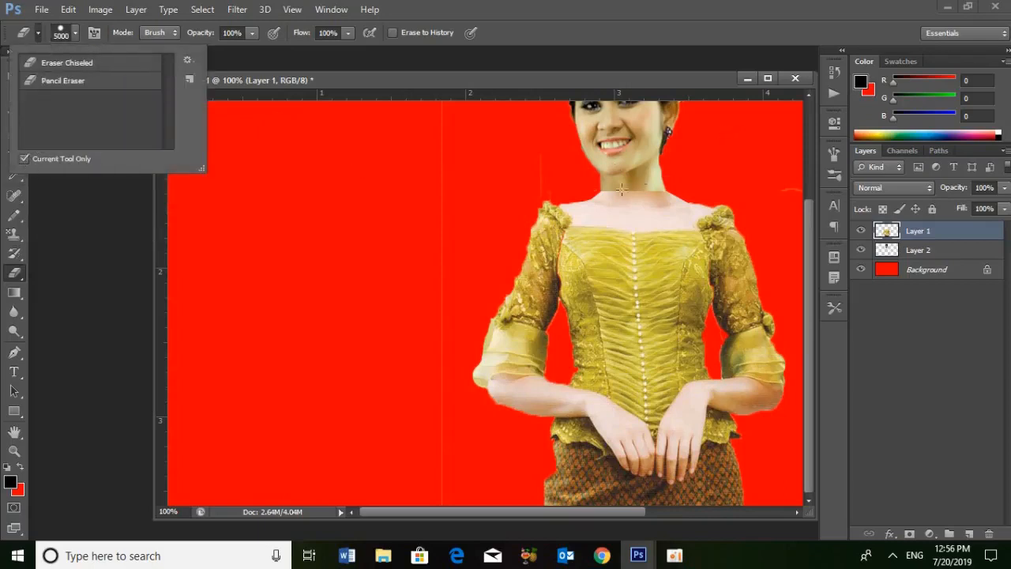
pyautogui.click(125, 83)
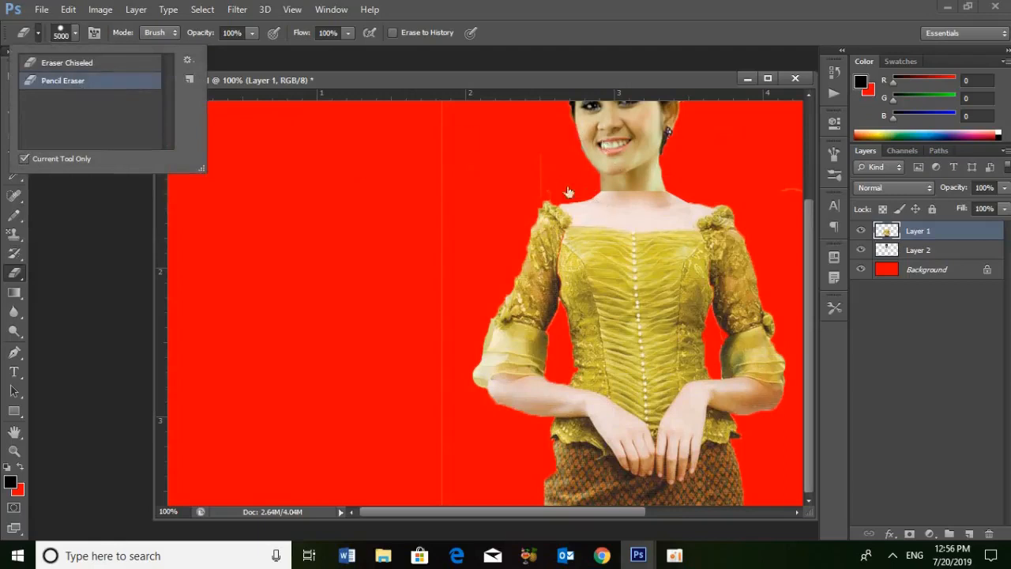
pyautogui.click(63, 64)
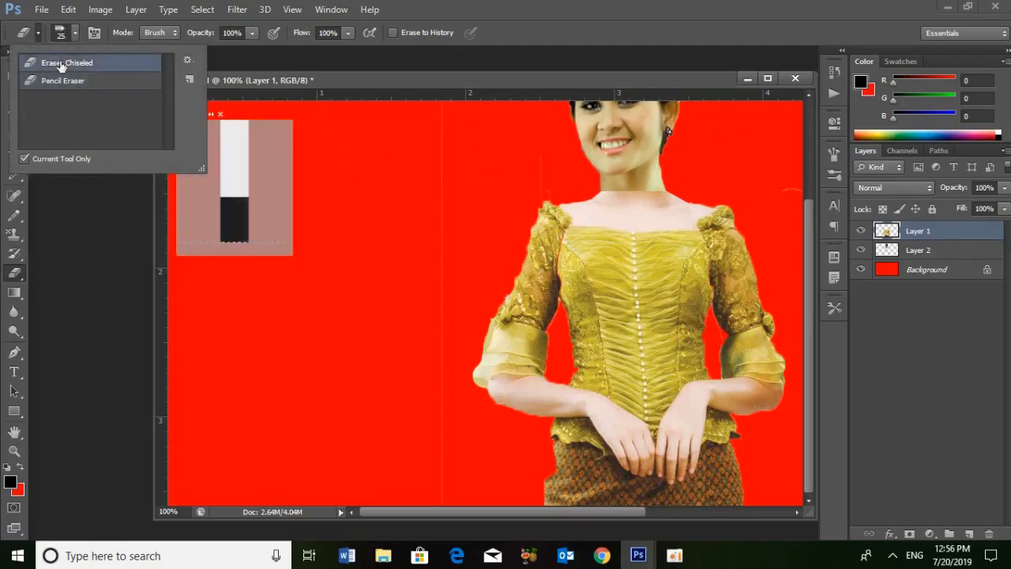
pyautogui.click(24, 159)
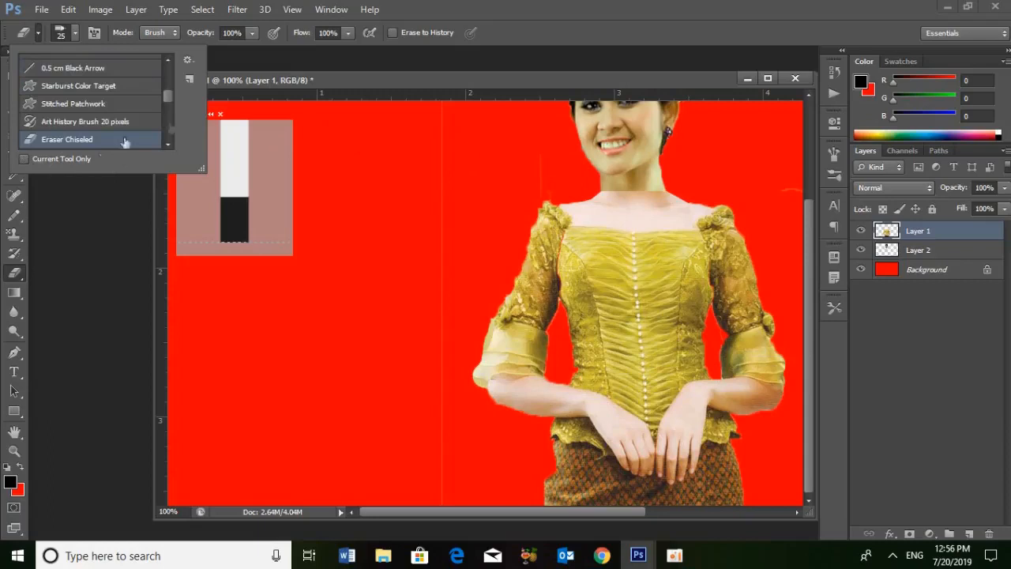
pyautogui.click(316, 146)
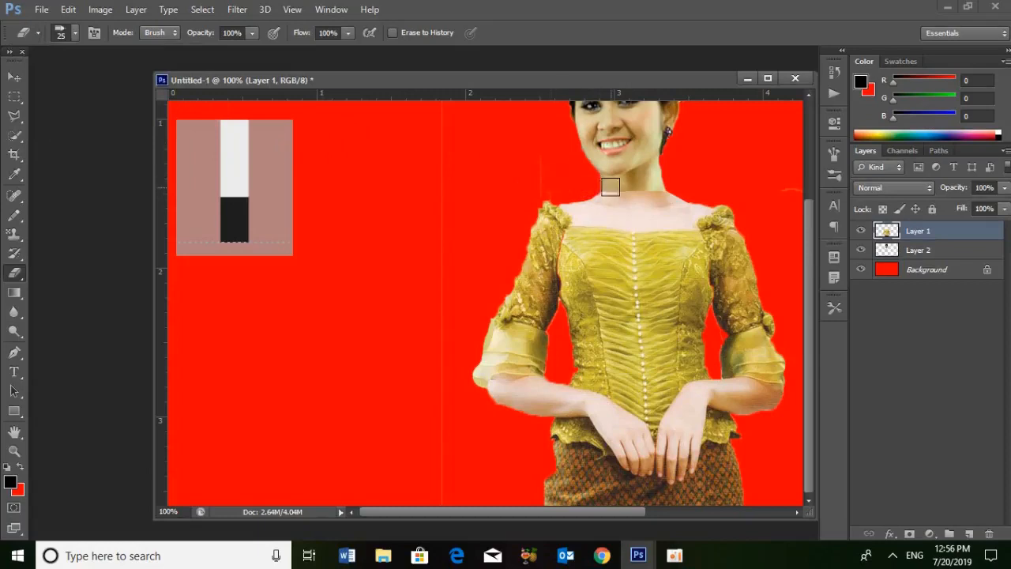
# - Set the Eraser opacity to 2% and erase back and forth along the neck seam on Layer 1
pyautogui.click(252, 32)
pyautogui.moveTo(194, 53); pyautogui.dragTo(177, 50)
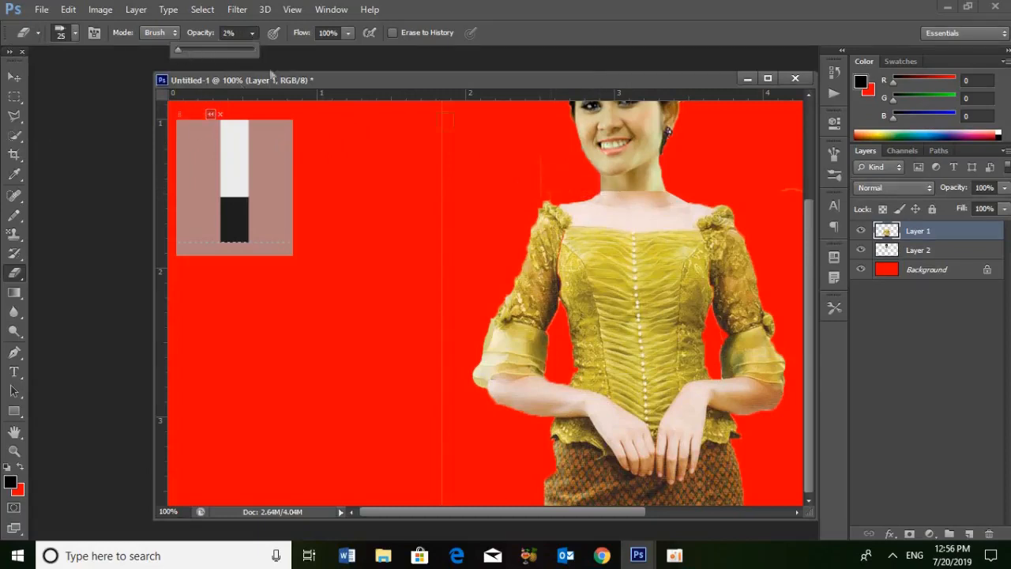
pyautogui.click(609, 185)
pyautogui.moveTo(609, 184); pyautogui.dragTo(660, 185)
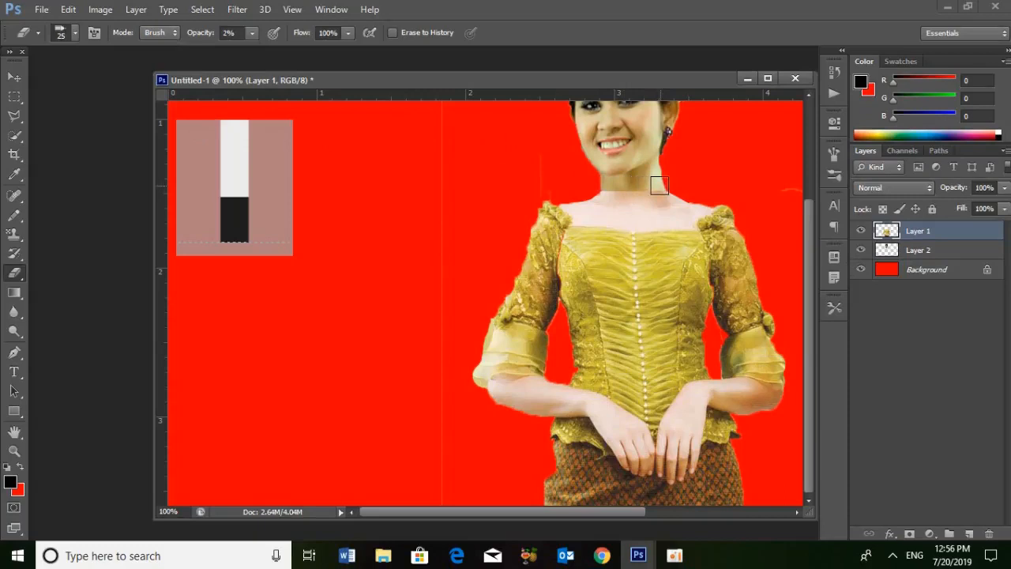
pyautogui.moveTo(660, 185); pyautogui.dragTo(607, 186)
# - Raise the Eraser opacity to 32% and erase along the neck seam to soften the join between head and body
pyautogui.moveTo(251, 32); pyautogui.dragTo(275, 53)
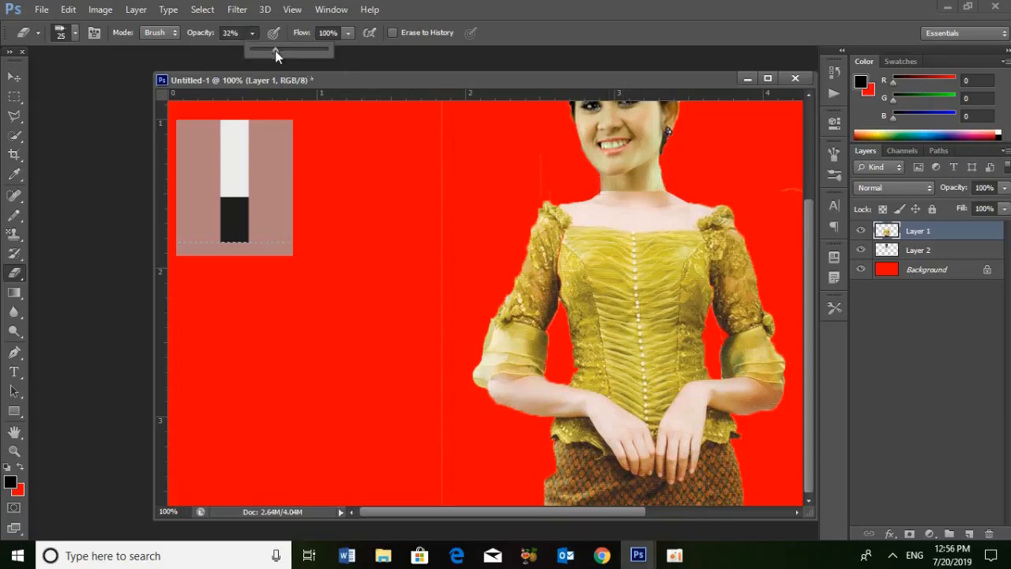
pyautogui.click(609, 185)
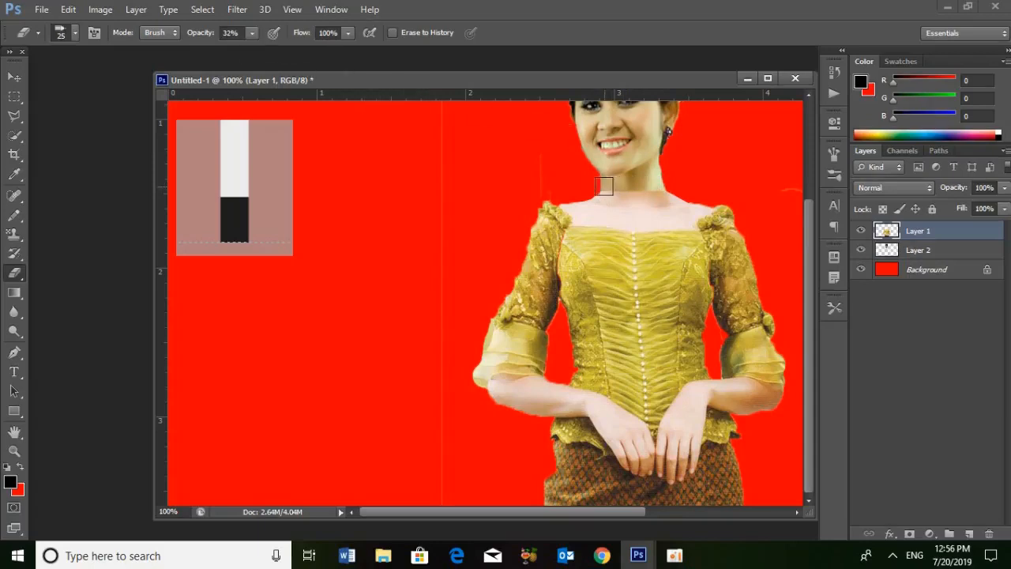
pyautogui.moveTo(604, 187)
pyautogui.mouseDown()
pyautogui.moveTo(659, 186)
pyautogui.moveTo(615, 197)
pyautogui.moveTo(537, 189)
pyautogui.mouseUp()
pyautogui.moveTo(606, 186)
pyautogui.mouseDown()
pyautogui.moveTo(662, 182)
pyautogui.moveTo(605, 187)
pyautogui.moveTo(642, 184)
pyautogui.moveTo(651, 193)
pyautogui.moveTo(609, 189)
pyautogui.moveTo(662, 185)
pyautogui.mouseUp()
pyautogui.click(606, 187)
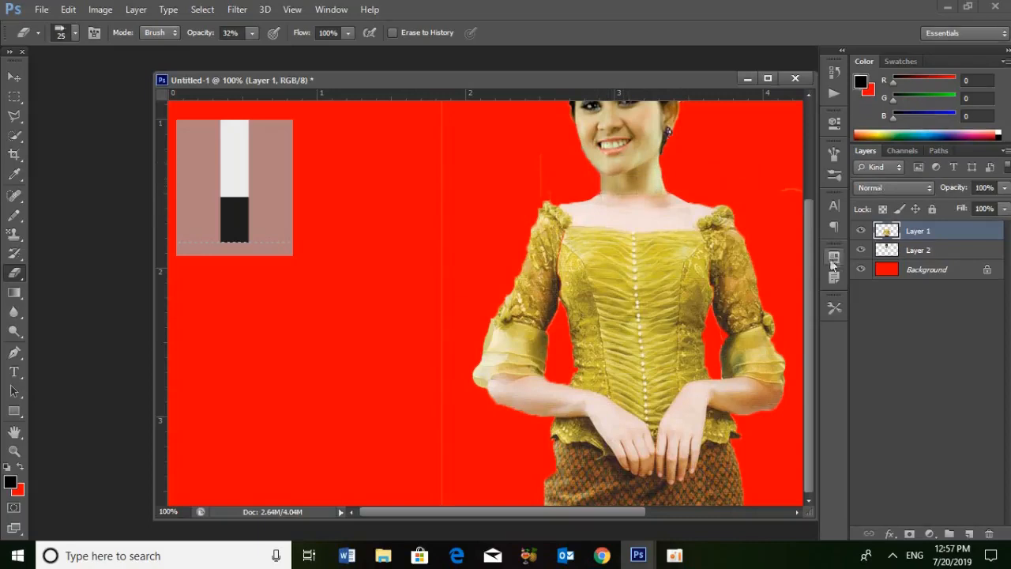
# - Free-transform Layer 1 and Layer 2 together, scaling the figure to about 66% and aligning its lower edge with the canvas
pyautogui.press('v')
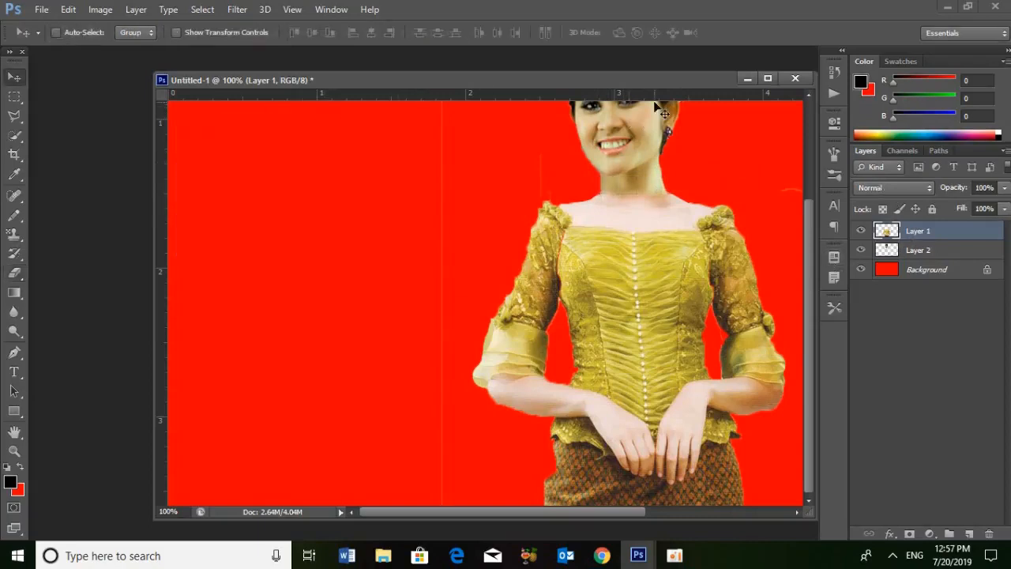
pyautogui.hotkey('ctrl', '-')
pyautogui.hotkey('ctrl', '-')
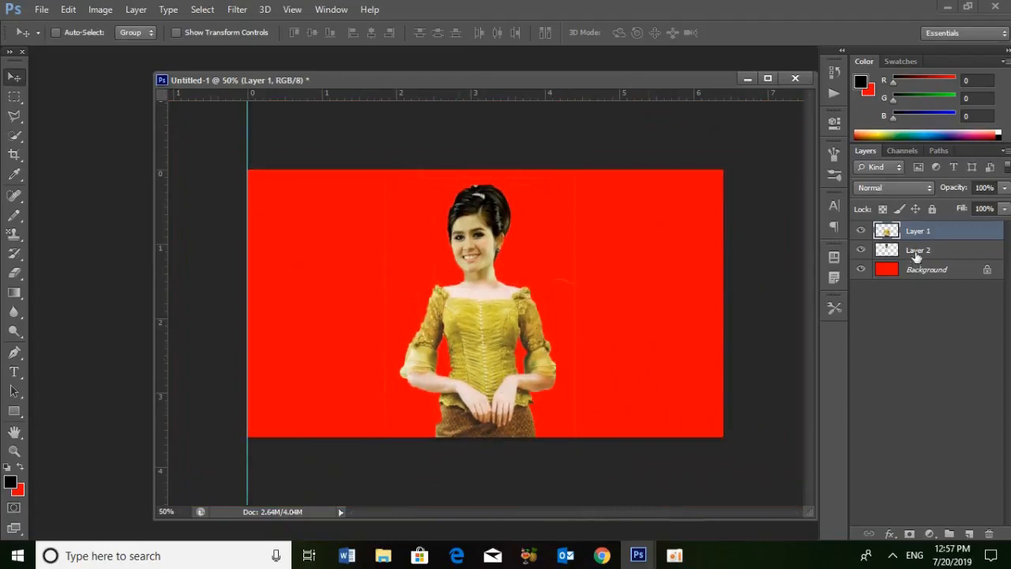
pyautogui.keyDown('shift'); pyautogui.click(915, 251); pyautogui.keyUp('shift')
pyautogui.hotkey('ctrl', 't')
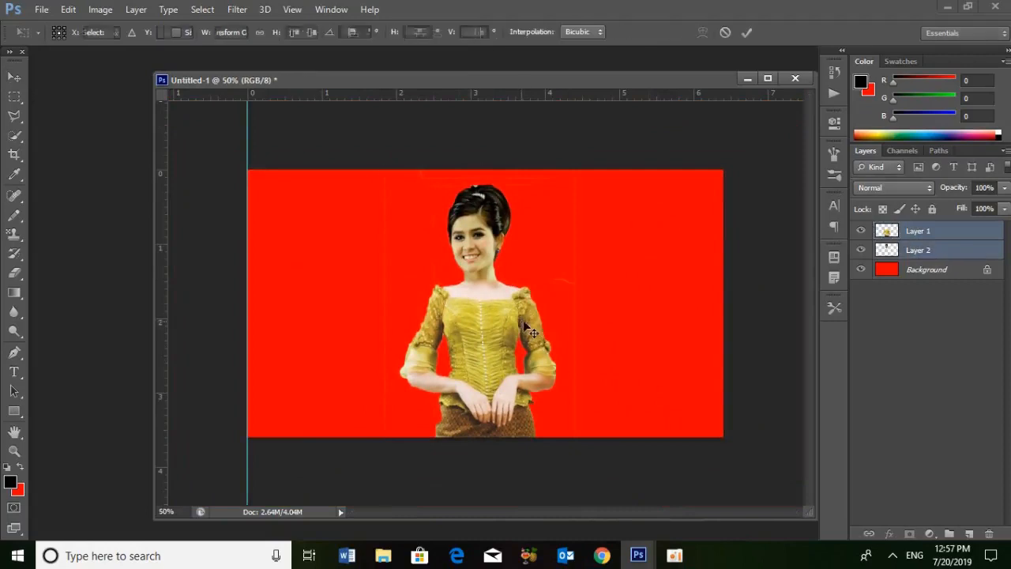
pyautogui.moveTo(583, 164); pyautogui.dragTo(528, 275)
pyautogui.moveTo(484, 380); pyautogui.dragTo(455, 358)
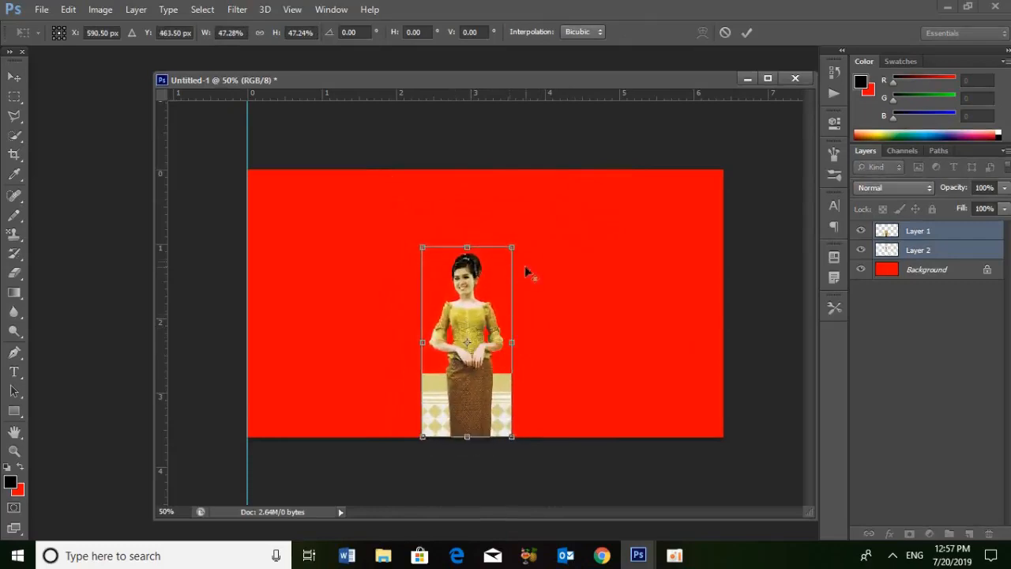
pyautogui.moveTo(505, 252); pyautogui.dragTo(535, 191)
pyautogui.moveTo(468, 261); pyautogui.dragTo(472, 245)
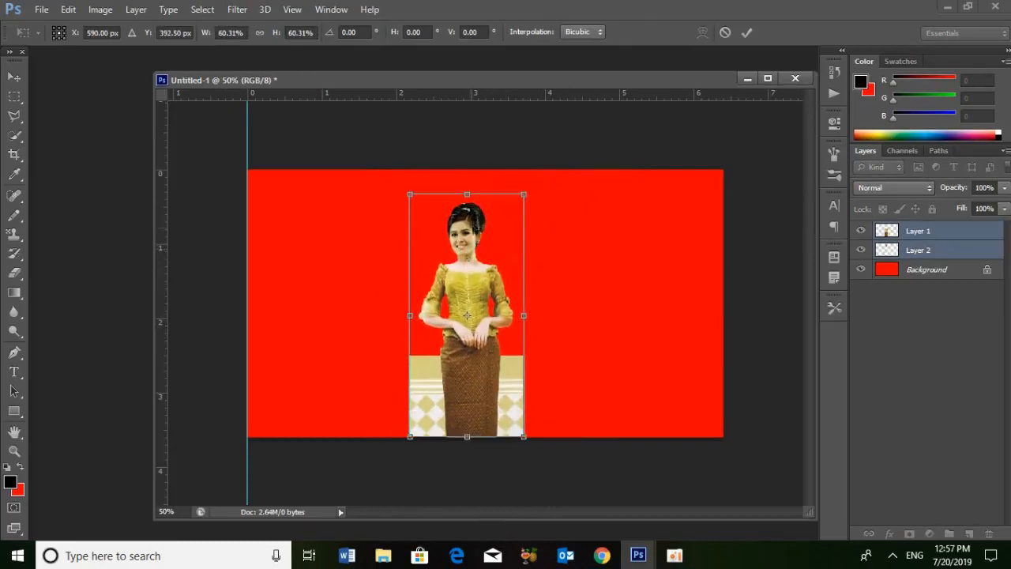
pyautogui.moveTo(527, 190); pyautogui.dragTo(537, 184)
pyautogui.moveTo(485, 294); pyautogui.dragTo(487, 280)
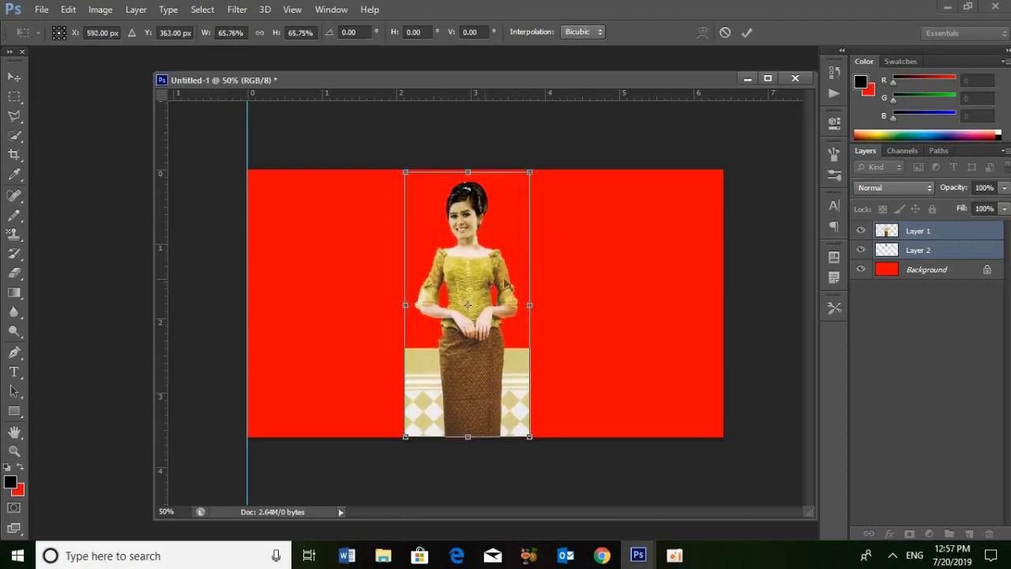
pyautogui.press('Return')
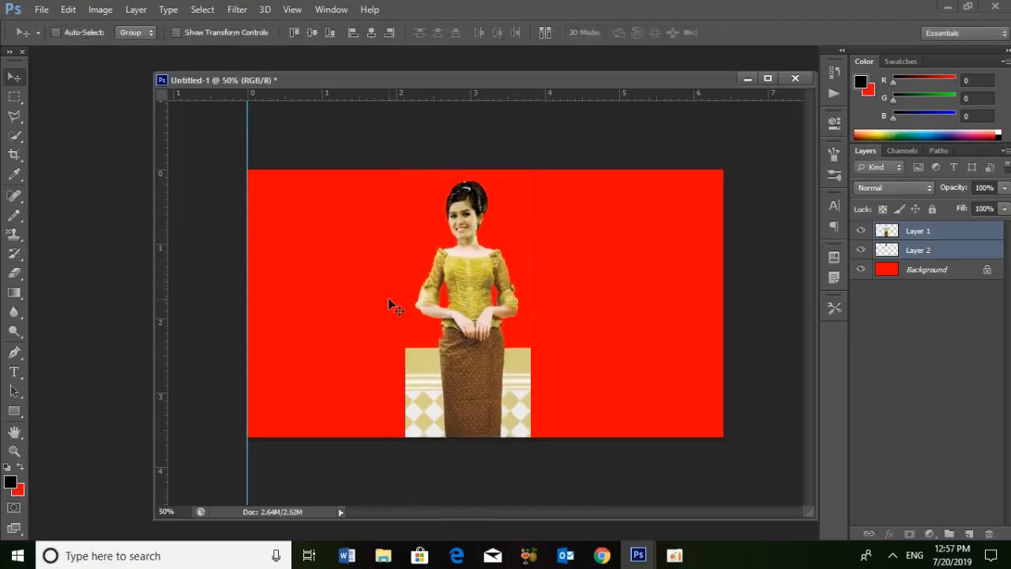
# - Try to delete the wall background beside the image-left side of the skirt on Layer 1 with a Polygonal Lasso selection, and deselect
pyautogui.click(15, 117)
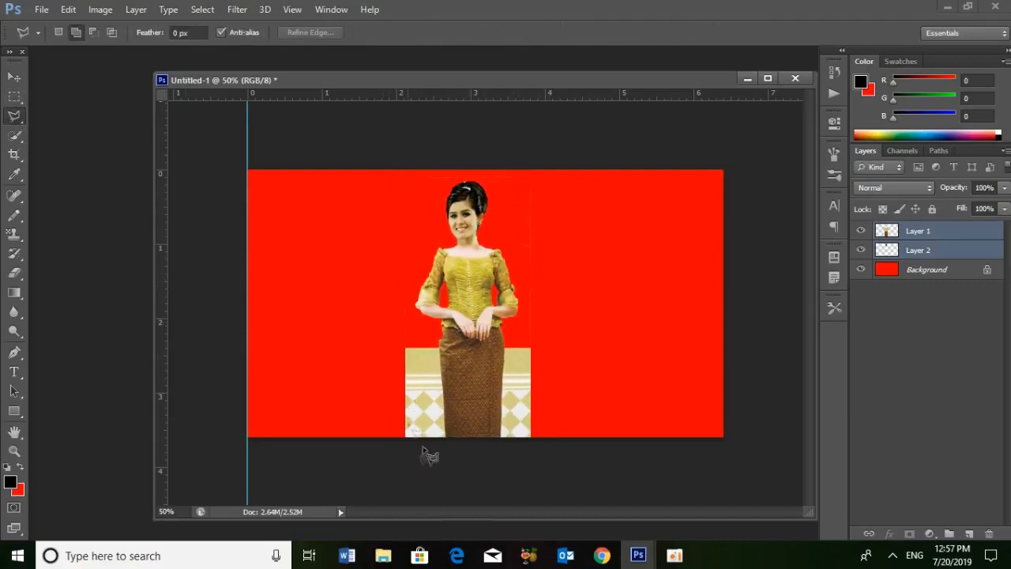
pyautogui.click(445, 437)
pyautogui.click(440, 340)
pyautogui.click(360, 308)
pyautogui.click(322, 411)
pyautogui.click(366, 436)
pyautogui.click(445, 445)
pyautogui.click(913, 235)
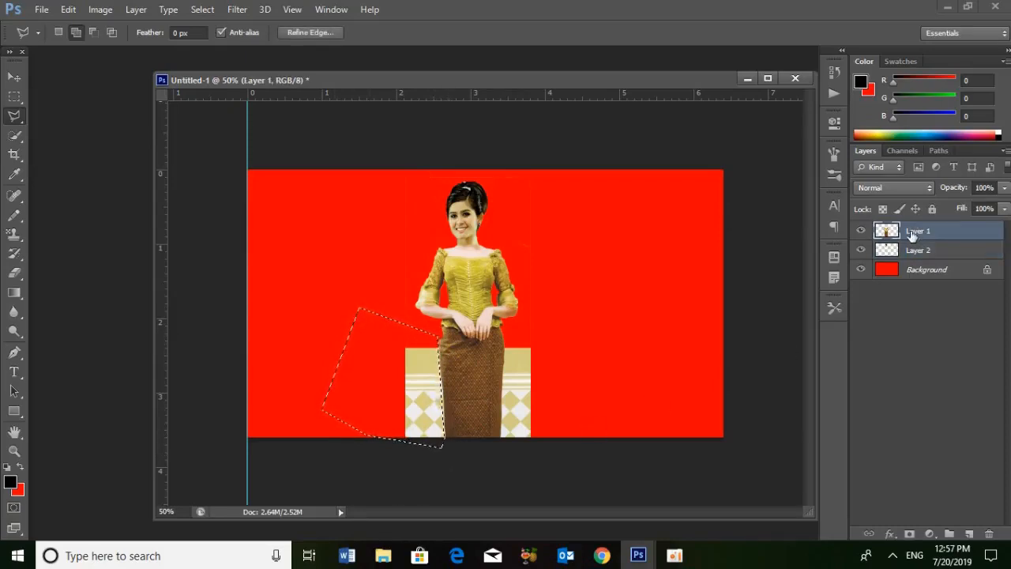
pyautogui.press('Delete')
pyautogui.hotkey('ctrl', 'd')
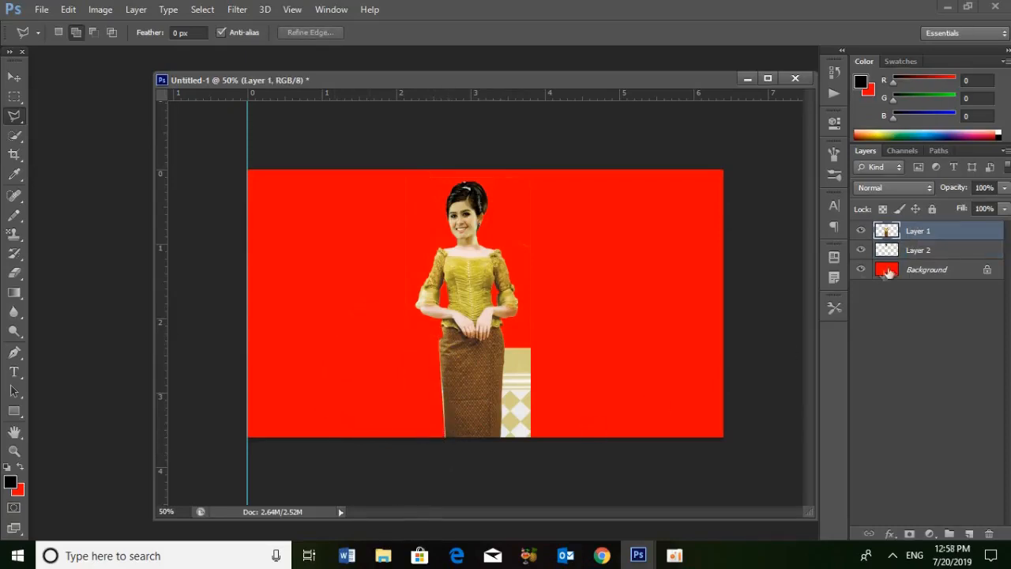
# - Undo the deletion of the background beside the skirt and clear the lasso selection
pyautogui.hotkey('ctrl', 'alt', 'z')
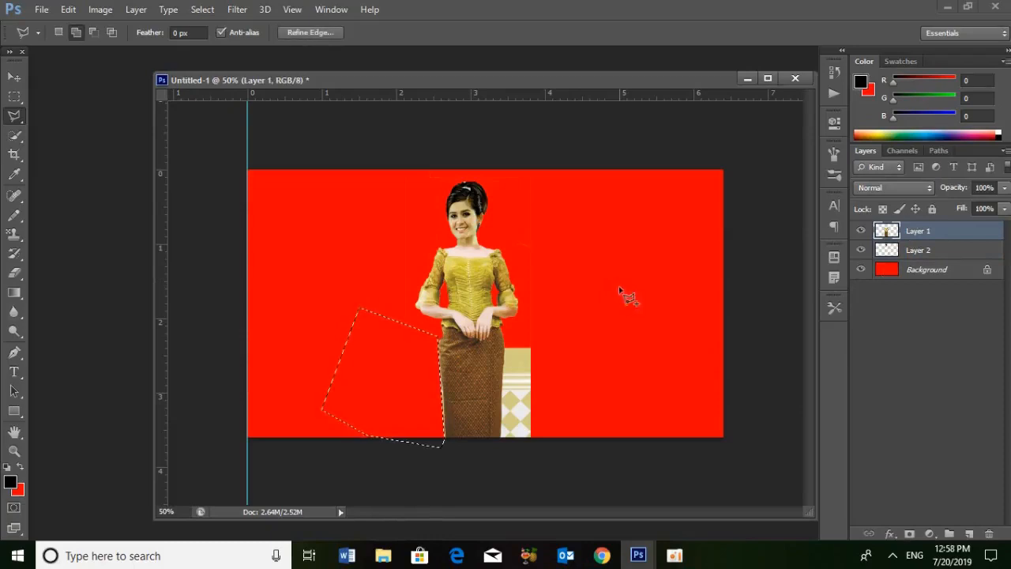
pyautogui.hotkey('ctrl', 'alt', 'z')
pyautogui.hotkey('ctrl', 'd')
# - Activate the Quick Selection tool in add mode and make Layer 1 the only active layer
pyautogui.moveTo(16, 135); pyautogui.dragTo(23, 135)
pyautogui.click(419, 371)
pyautogui.click(501, 220)
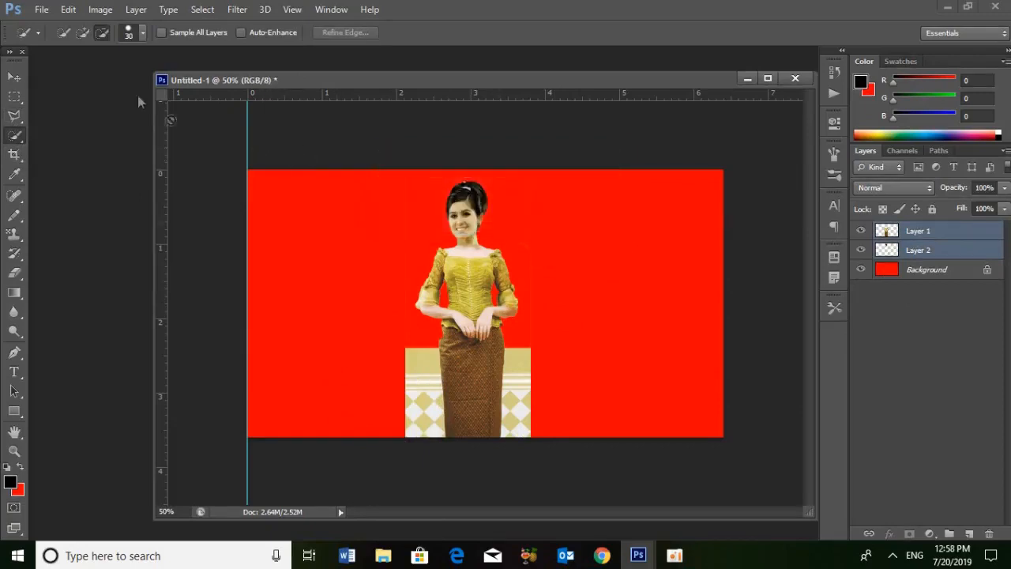
pyautogui.click(83, 32)
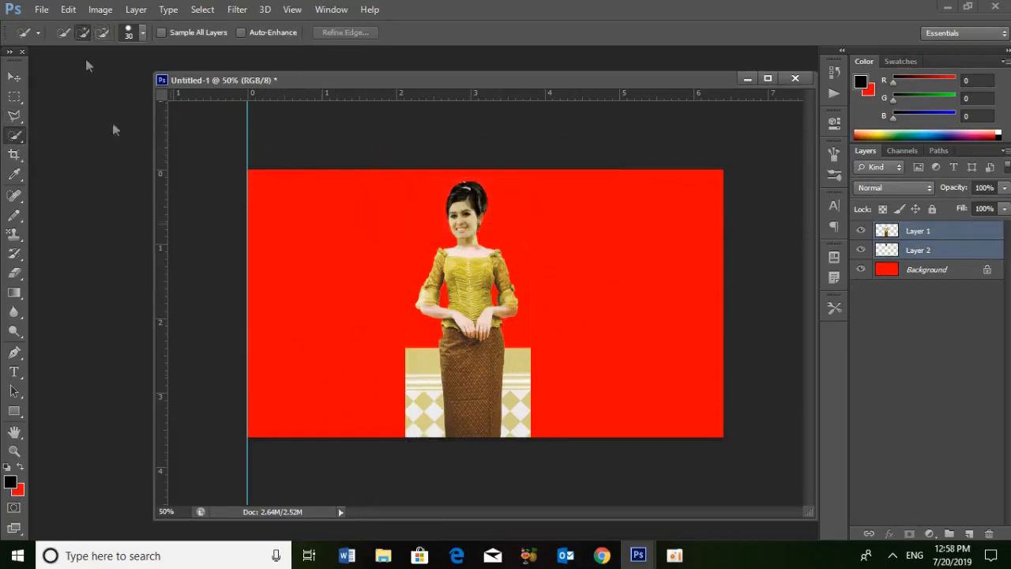
pyautogui.click(411, 405)
pyautogui.click(504, 218)
pyautogui.click(931, 233)
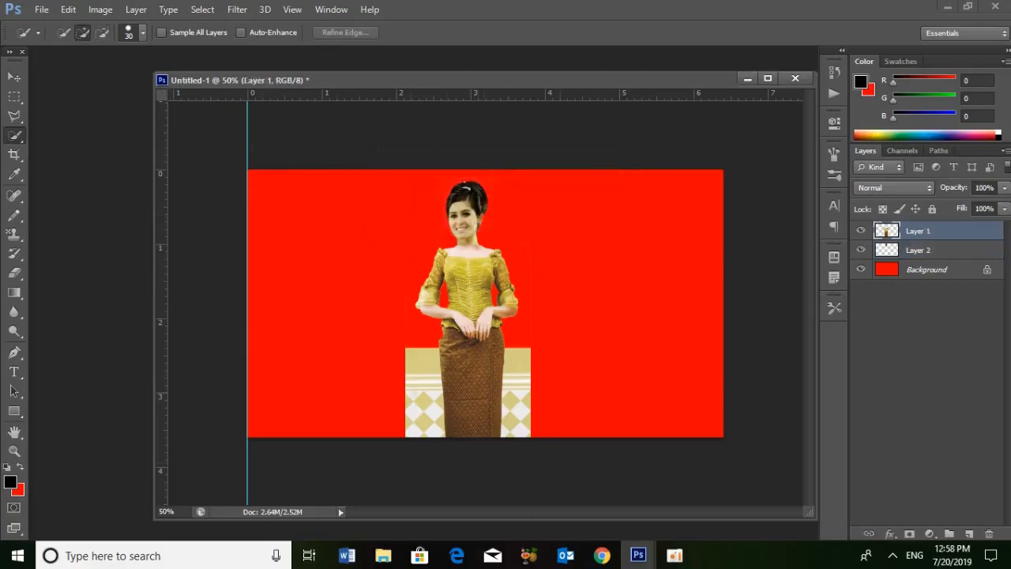
# - Set the Quick Selection brush size to 144 px and its spacing to 66%
pyautogui.click(143, 33)
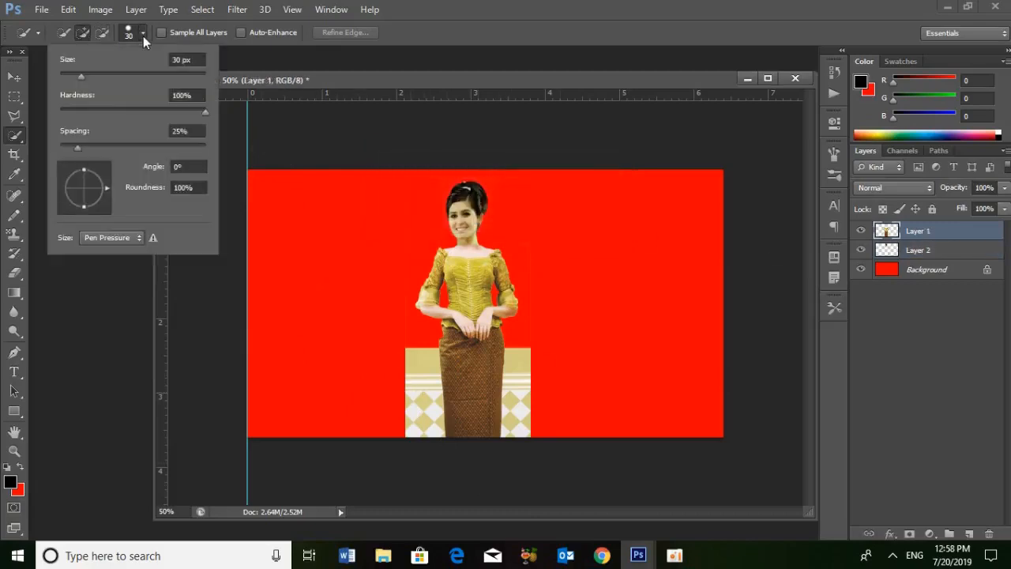
pyautogui.moveTo(77, 146); pyautogui.dragTo(104, 148)
pyautogui.moveTo(81, 76); pyautogui.dragTo(148, 74)
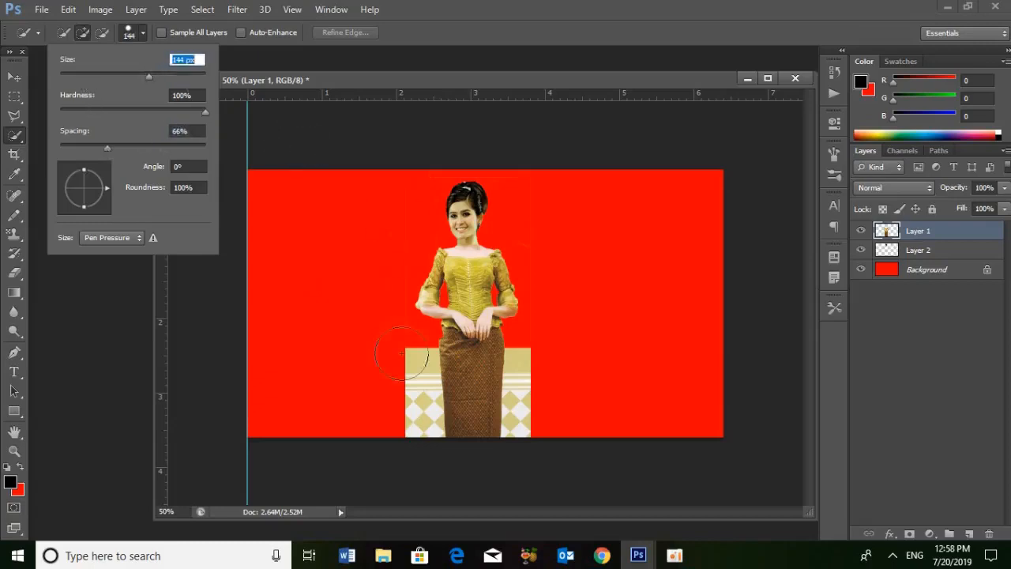
# - Delete the wall background beside the image-left side of the skirt using a Quick Selection, and deselect
pyautogui.moveTo(406, 366)
pyautogui.mouseDown()
pyautogui.moveTo(411, 397)
pyautogui.moveTo(394, 402)
pyautogui.mouseUp()
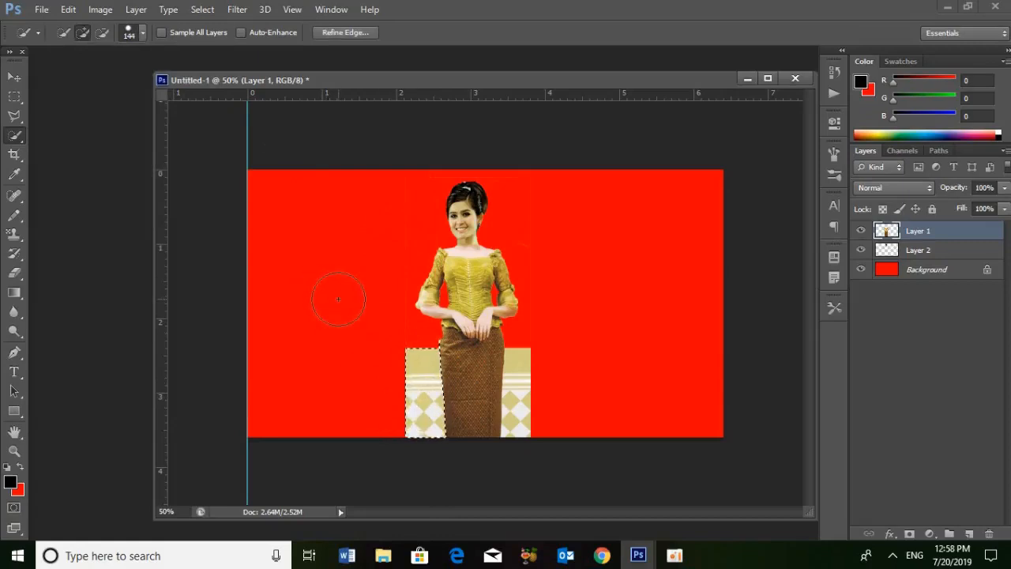
pyautogui.press('Delete')
pyautogui.hotkey('ctrl', 'd')
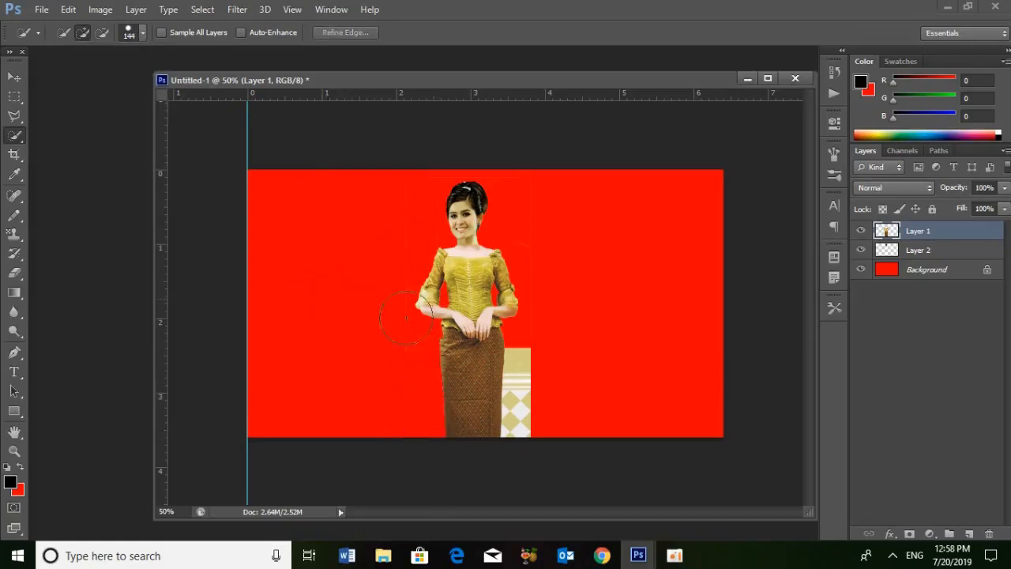
# - Delete the remaining tiled wall background beside the image-right side of the skirt using a Quick Selection, and deselect
pyautogui.moveTo(542, 378)
pyautogui.mouseDown()
pyautogui.moveTo(535, 422)
pyautogui.moveTo(559, 413)
pyautogui.mouseUp()
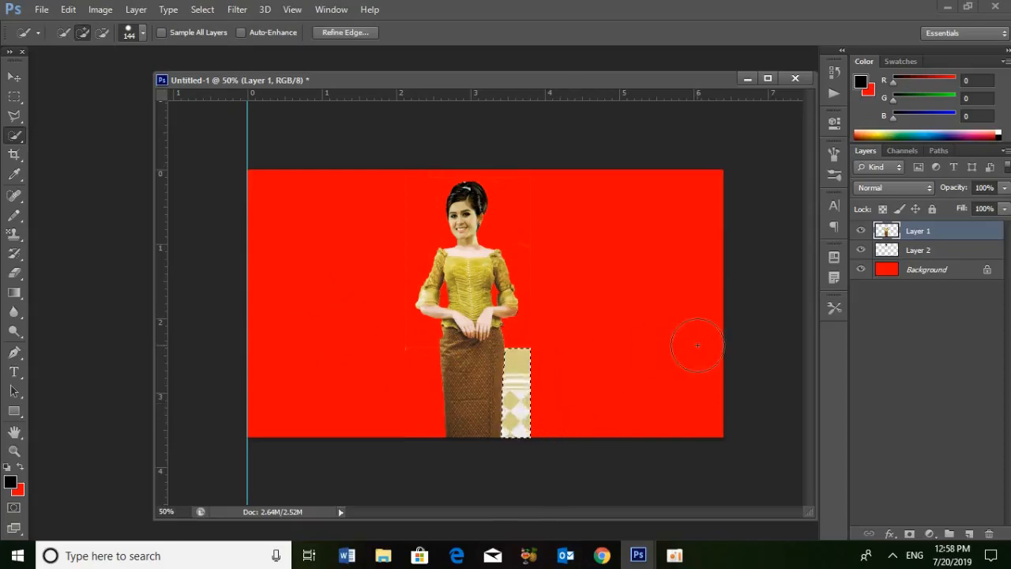
pyautogui.press('Delete')
pyautogui.hotkey('ctrl', 'z')
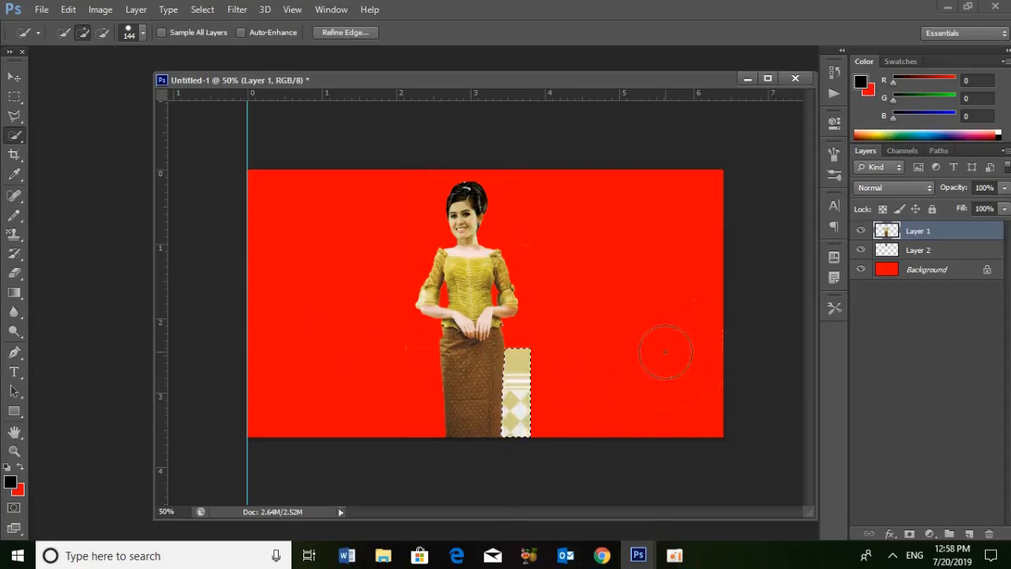
pyautogui.press('Delete')
pyautogui.hotkey('ctrl', 'd')
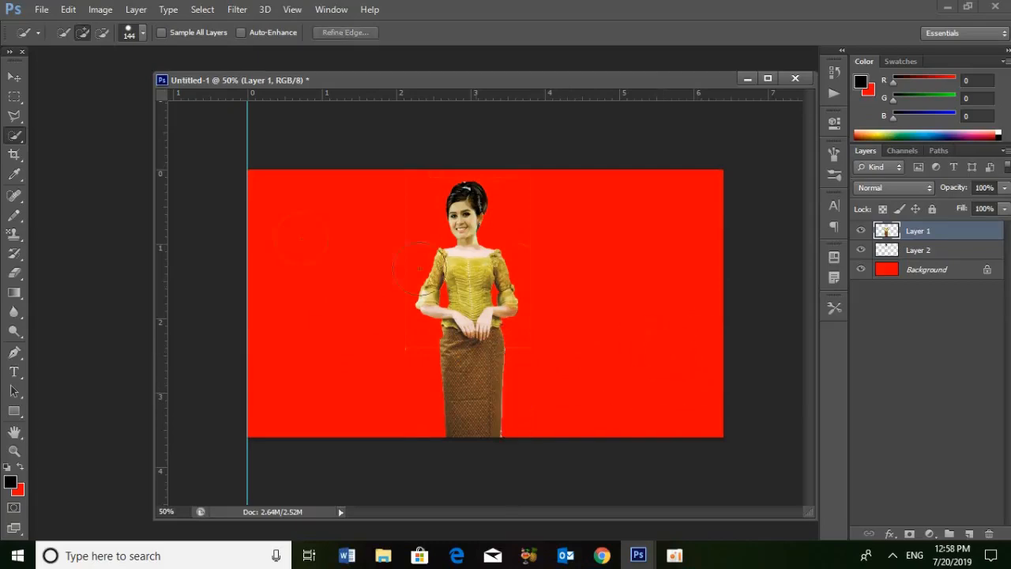
# - Select Layer 1 and Layer 2 together and move the whole figure slightly toward the image's right
pyautogui.click(10, 80)
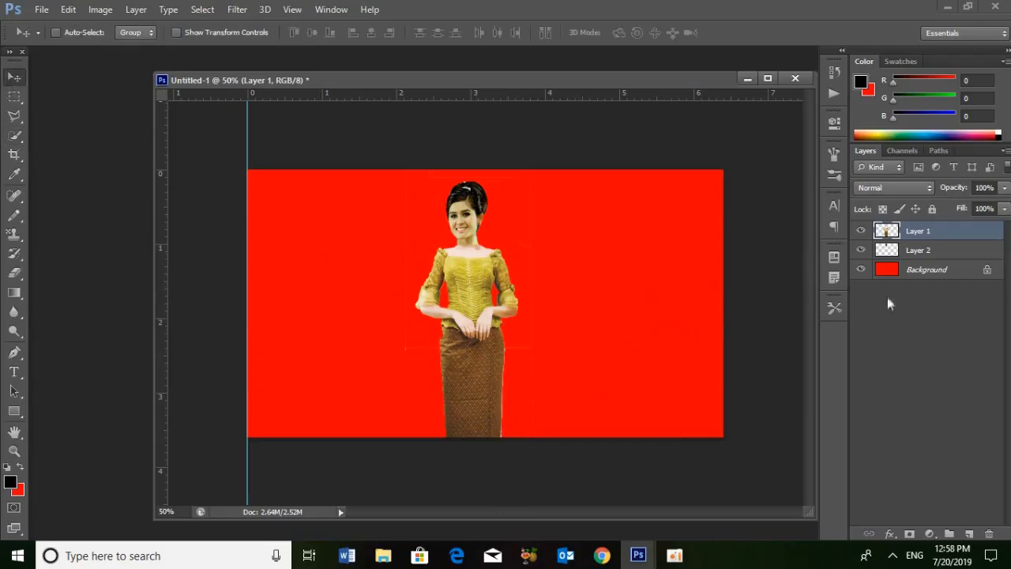
pyautogui.keyDown('shift'); pyautogui.click(915, 252); pyautogui.keyUp('shift')
pyautogui.moveTo(522, 268)
pyautogui.mouseDown()
pyautogui.moveTo(512, 262)
pyautogui.moveTo(510, 277)
pyautogui.mouseUp()
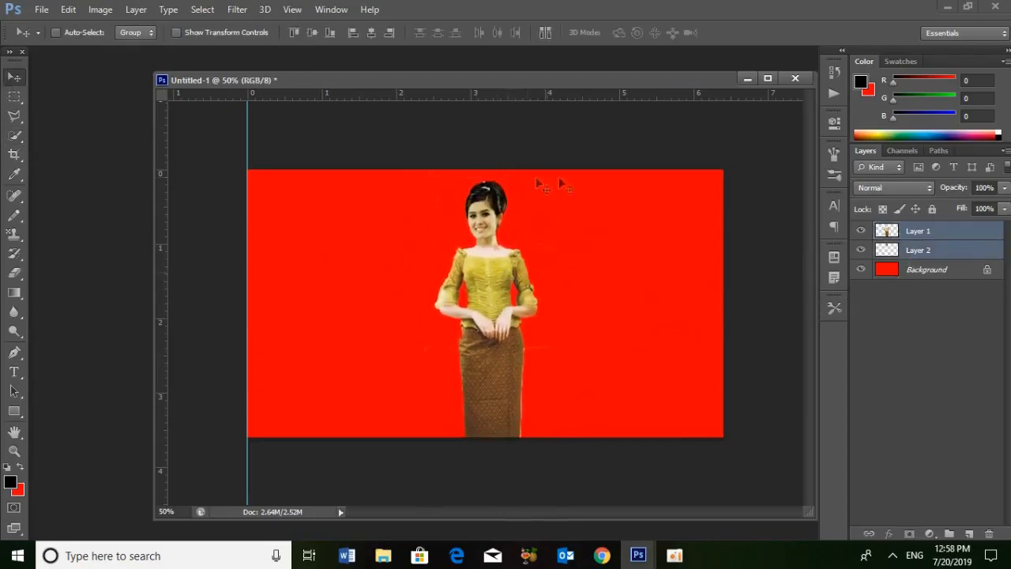
# - Free Transform the head on Layer 2 to 89.66% width and 89.89% height, and nudge it 10 px down onto the neck
pyautogui.click(915, 249)
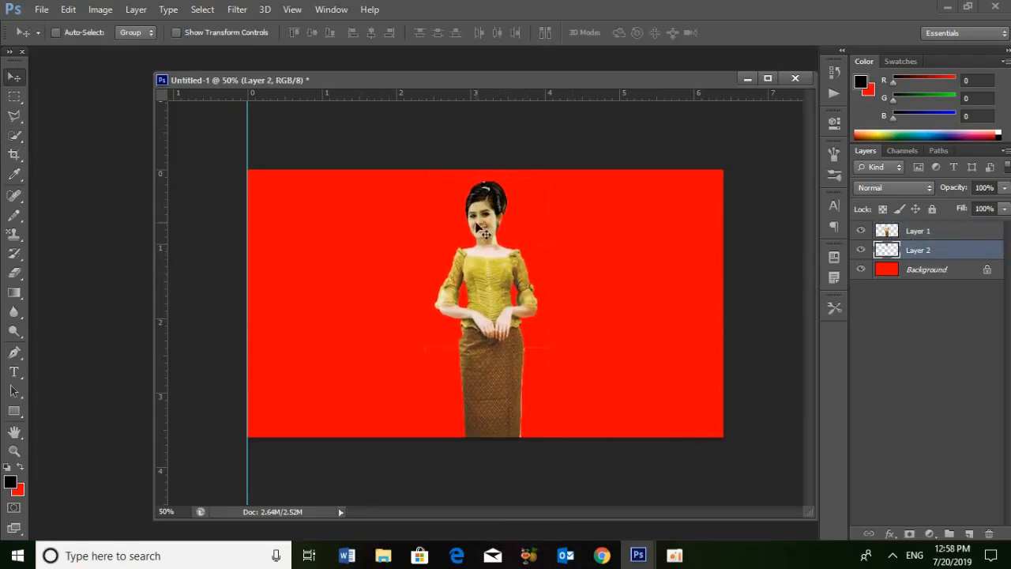
pyautogui.hotkey('ctrl', 't')
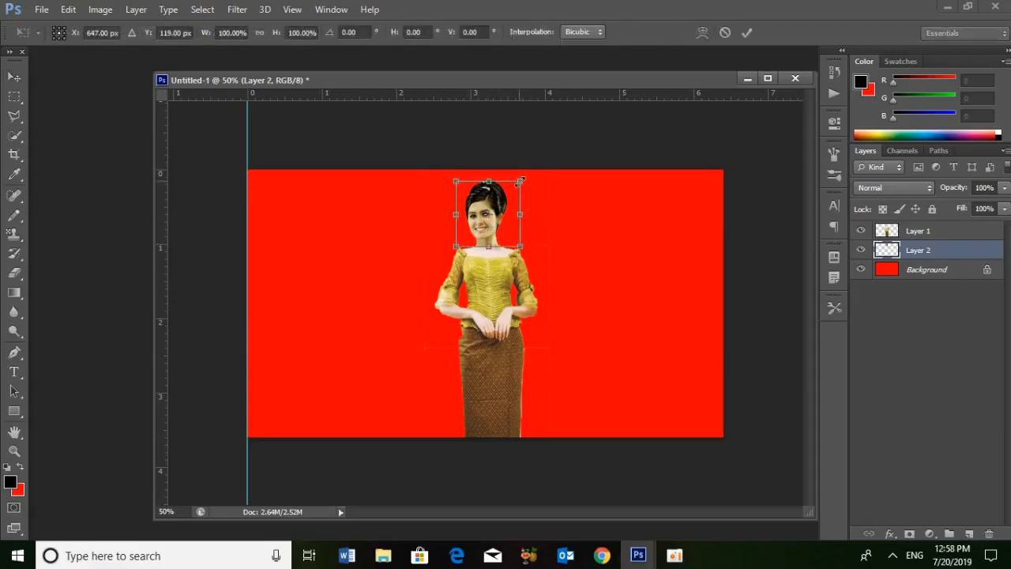
pyautogui.moveTo(519, 182); pyautogui.dragTo(516, 185)
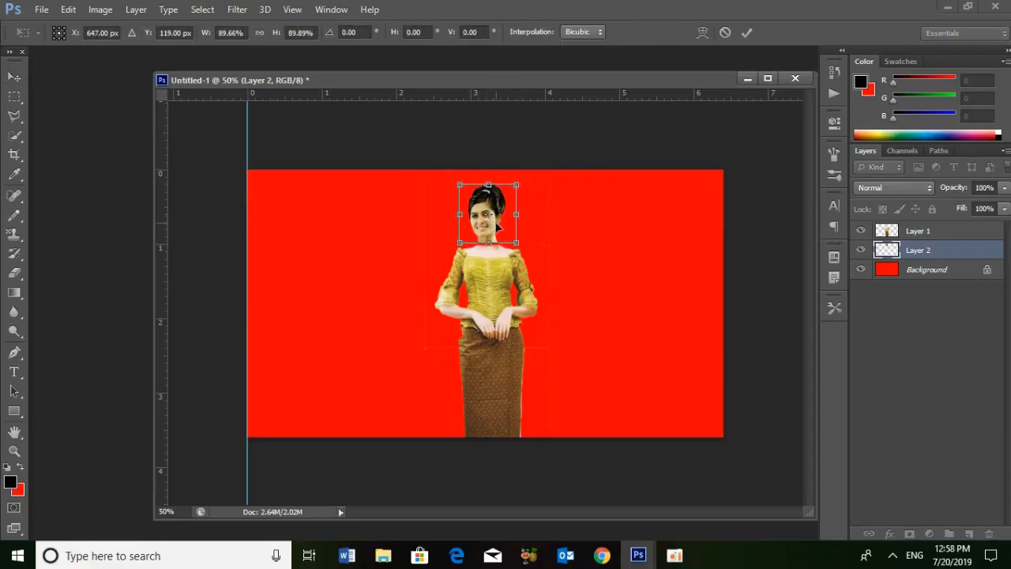
pyautogui.press('Down')
pyautogui.press('Down')
pyautogui.press('Down')
pyautogui.press('Down')
pyautogui.press('Down')
pyautogui.press('Down')
pyautogui.press('Down')
pyautogui.press('Down')
pyautogui.press('Down')
pyautogui.press('Down')
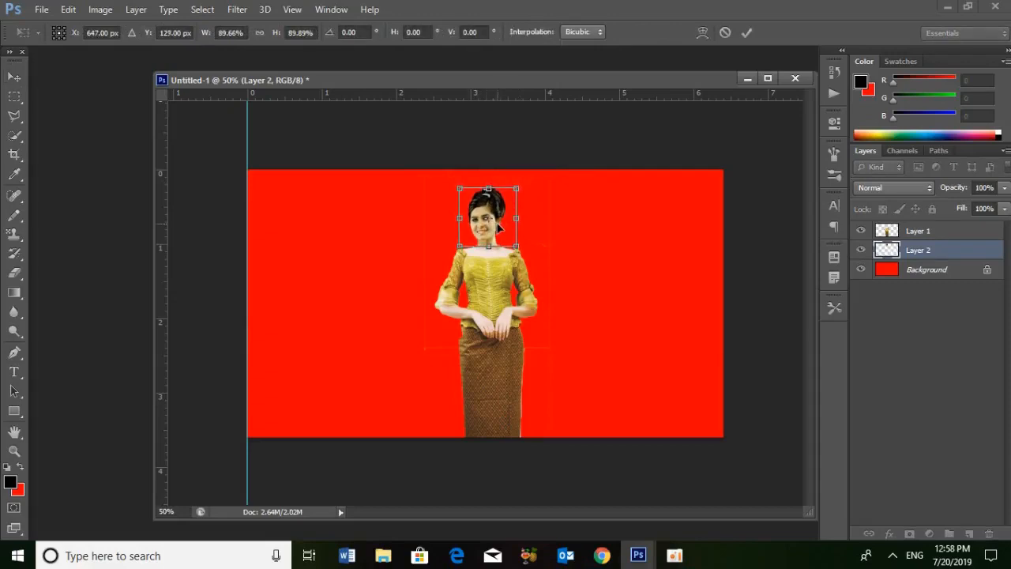
pyautogui.press('Return')
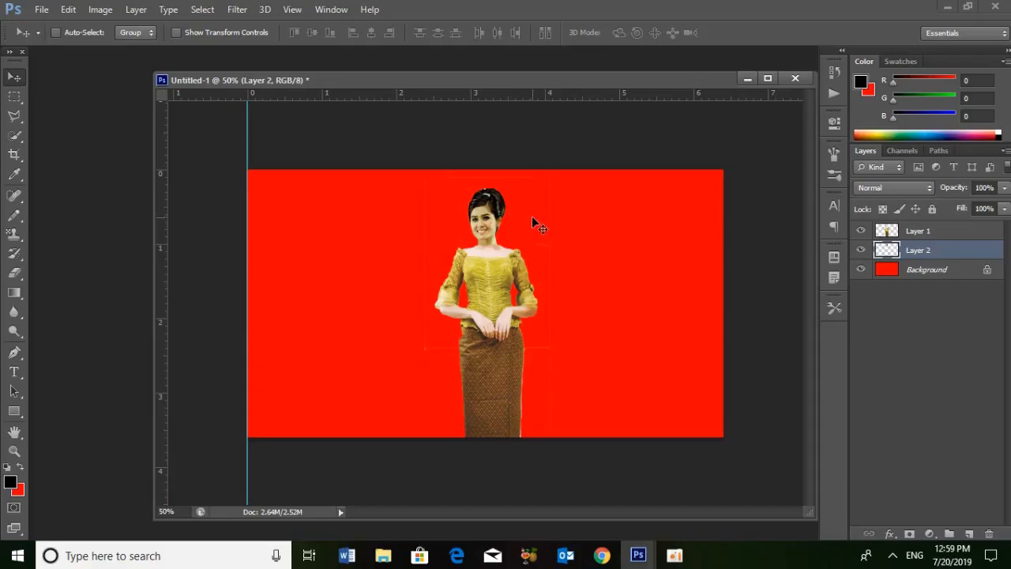
# - Hide the rulers and apply Levels to the head on Layer 2 with the black output level set to 59
pyautogui.hotkey('ctrl', 'r')
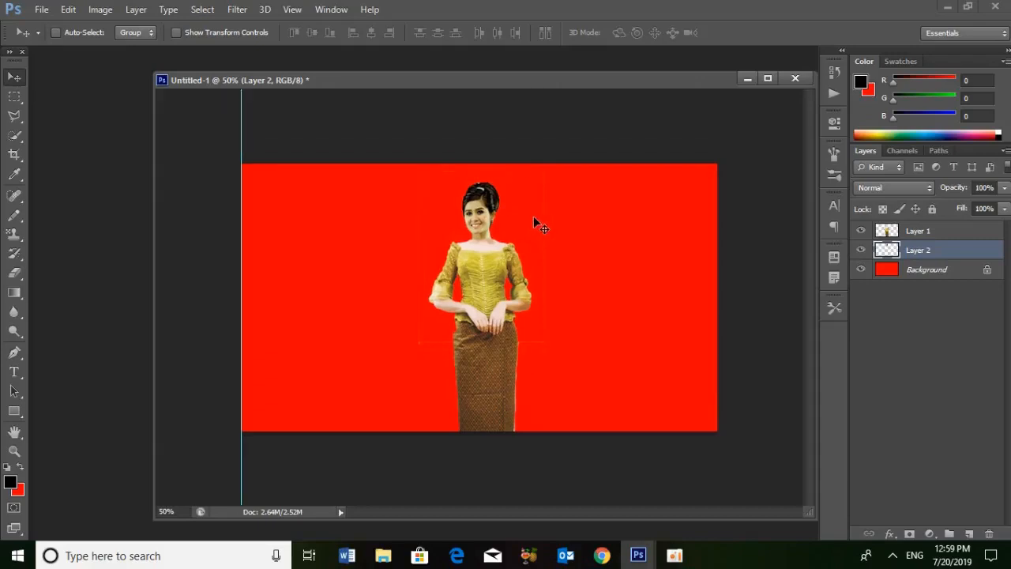
pyautogui.hotkey('ctrl', 'l')
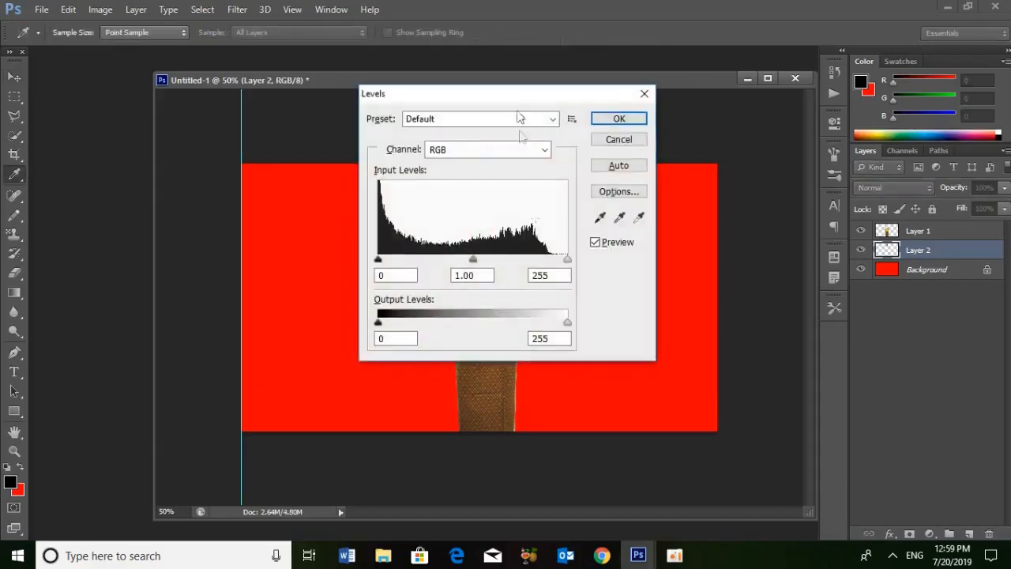
pyautogui.moveTo(469, 91); pyautogui.dragTo(689, 177)
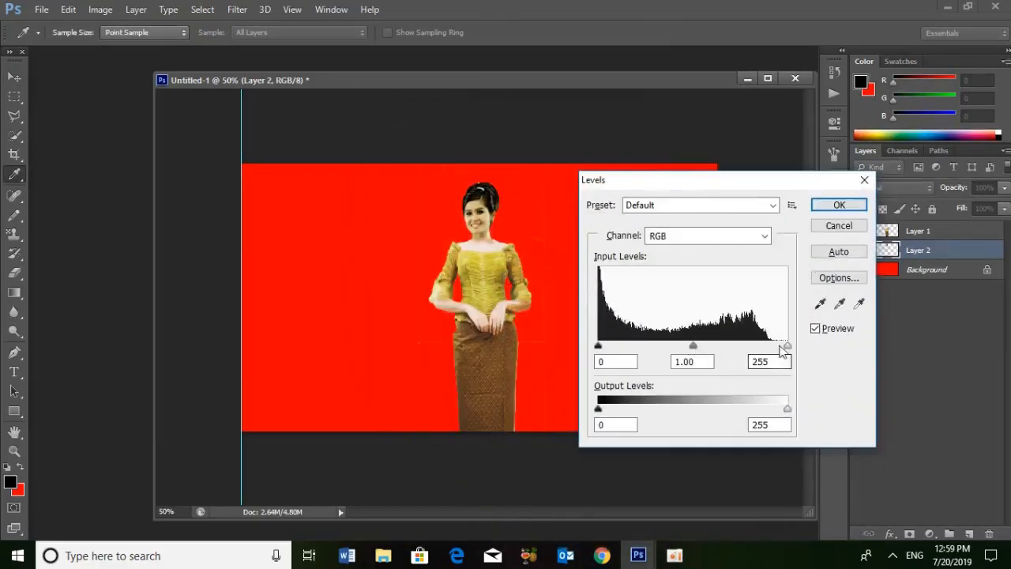
pyautogui.moveTo(787, 409)
pyautogui.mouseDown()
pyautogui.moveTo(744, 415)
pyautogui.moveTo(764, 420)
pyautogui.moveTo(797, 406)
pyautogui.mouseUp()
pyautogui.moveTo(598, 410); pyautogui.dragTo(639, 414)
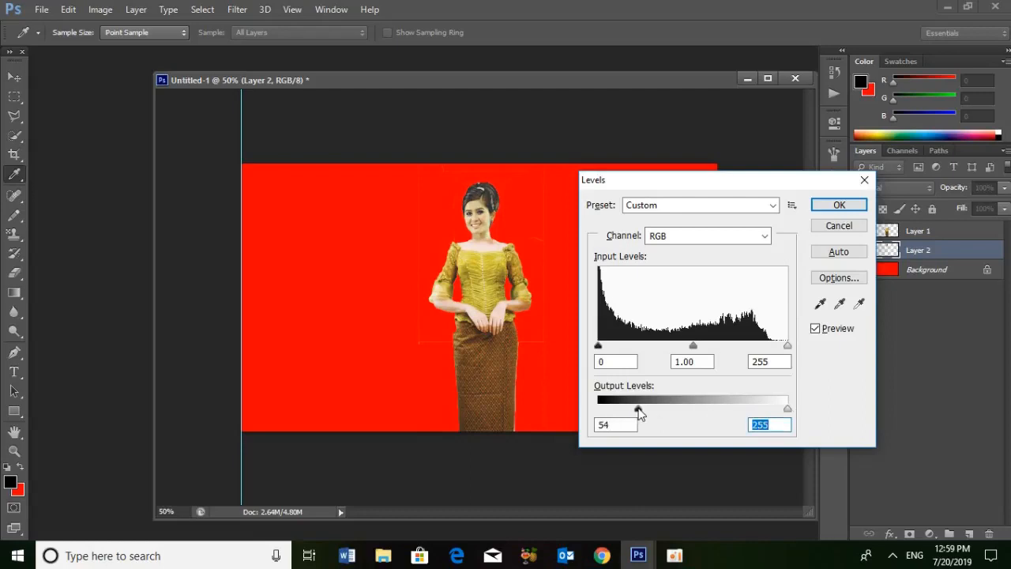
pyautogui.moveTo(640, 414); pyautogui.dragTo(644, 415)
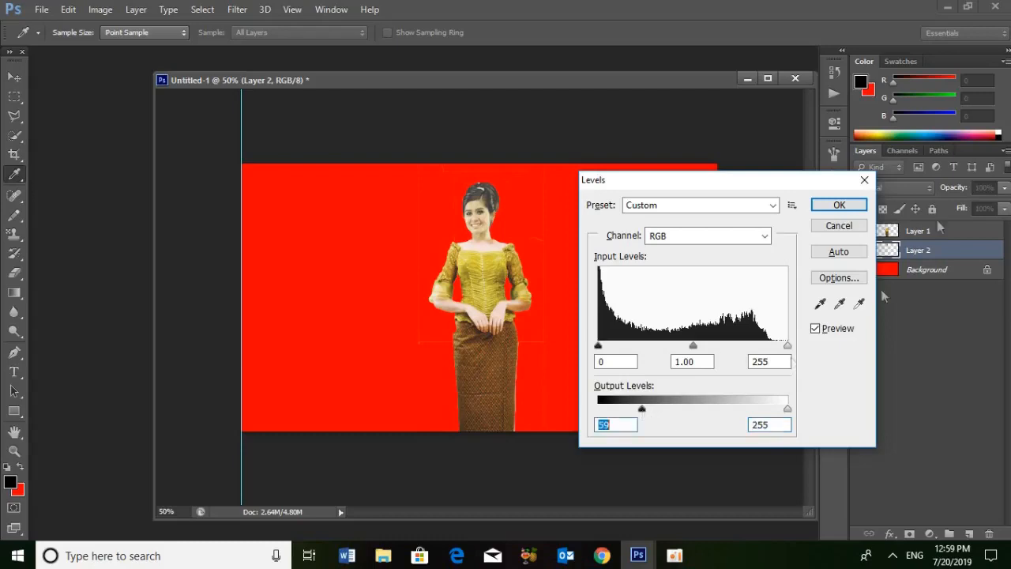
pyautogui.click(835, 207)
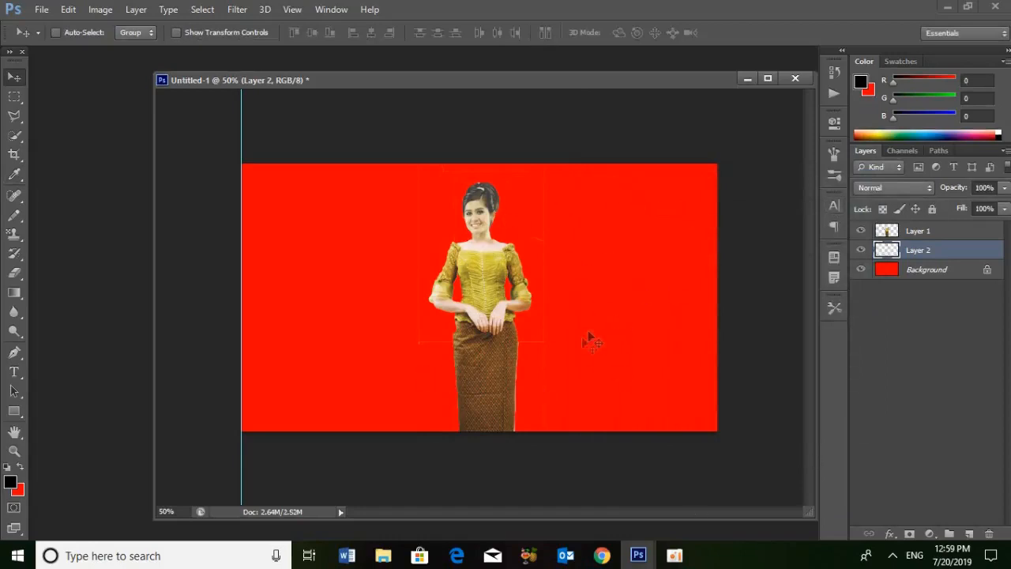
# - Add Layer 1 to the layer selection and move the head and body together slightly up and toward the image's right
pyautogui.click(16, 96)
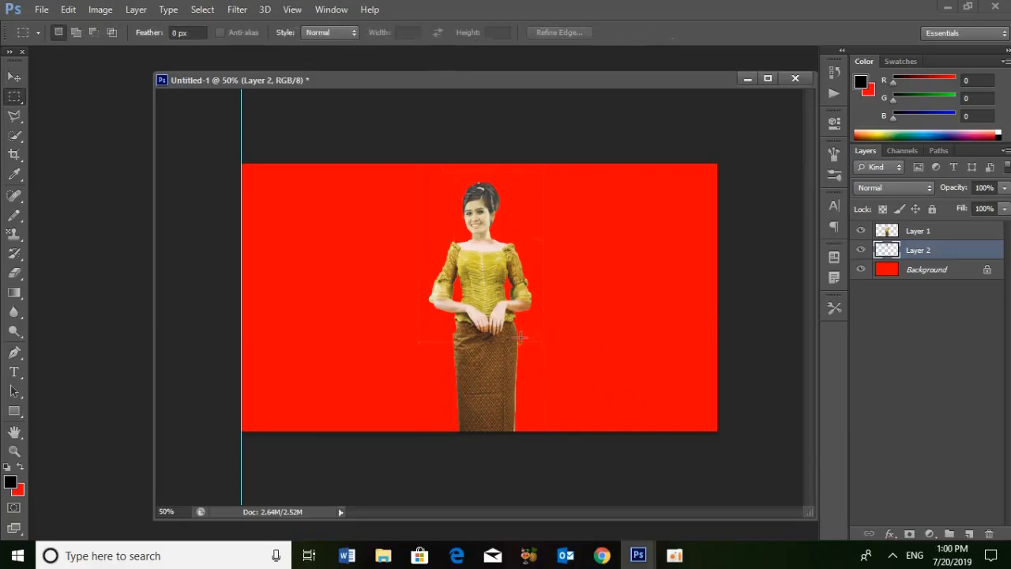
pyautogui.press('v')
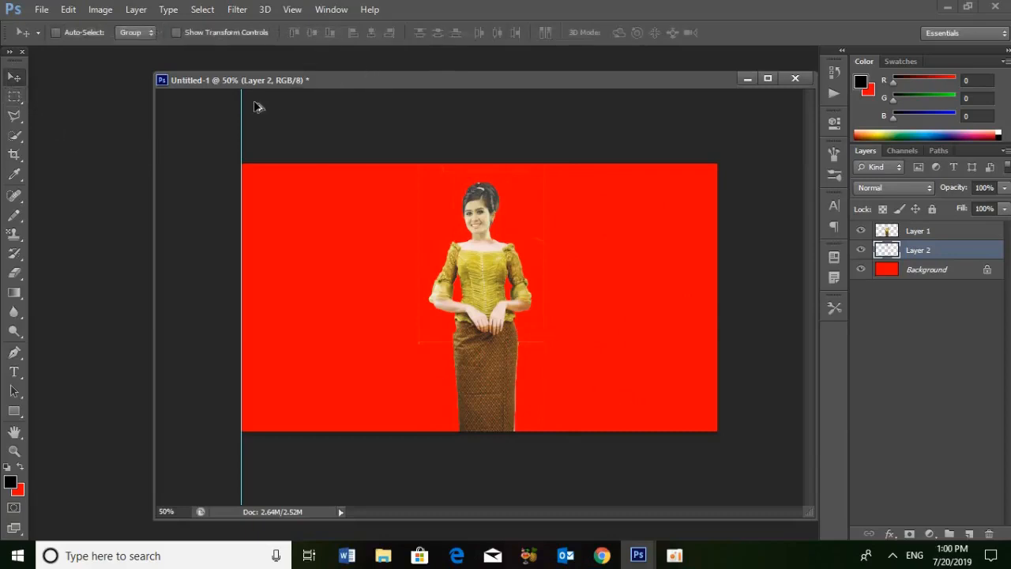
pyautogui.moveTo(488, 276); pyautogui.dragTo(495, 279)
pyautogui.keyDown('shift'); pyautogui.click(935, 237); pyautogui.keyUp('shift')
pyautogui.moveTo(473, 264)
pyautogui.mouseDown()
pyautogui.moveTo(618, 241)
pyautogui.moveTo(438, 254)
pyautogui.moveTo(483, 244)
pyautogui.moveTo(491, 252)
pyautogui.moveTo(484, 250)
pyautogui.mouseUp()
# - Try to outline the pale fringe along the skirt's image-right edge with the Polygonal Lasso, clearing each selection
pyautogui.click(767, 78)
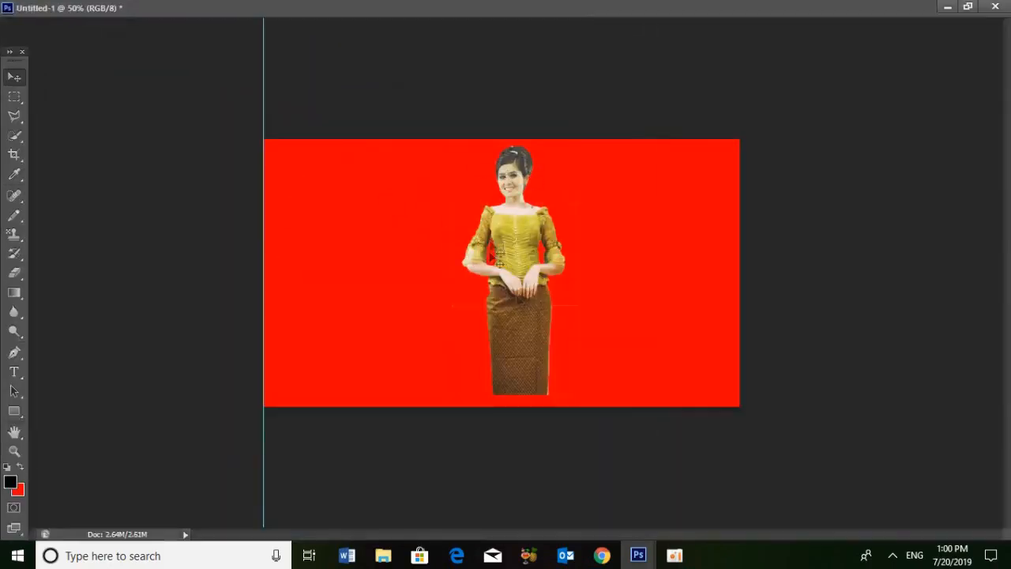
pyautogui.click(15, 115)
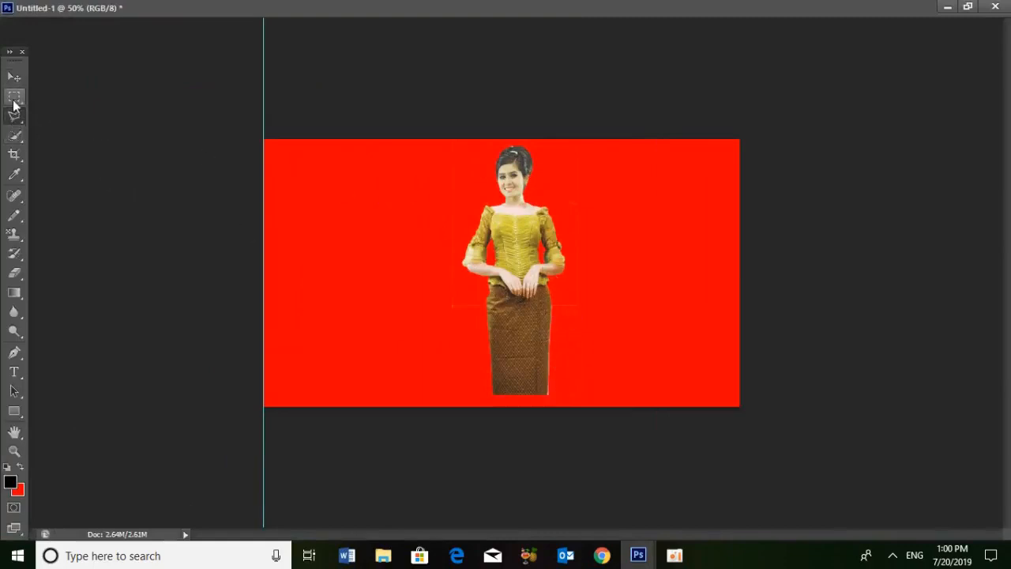
pyautogui.click(552, 308)
pyautogui.click(548, 395)
pyautogui.click(609, 397)
pyautogui.click(632, 307)
pyautogui.click(629, 281)
pyautogui.click(553, 307)
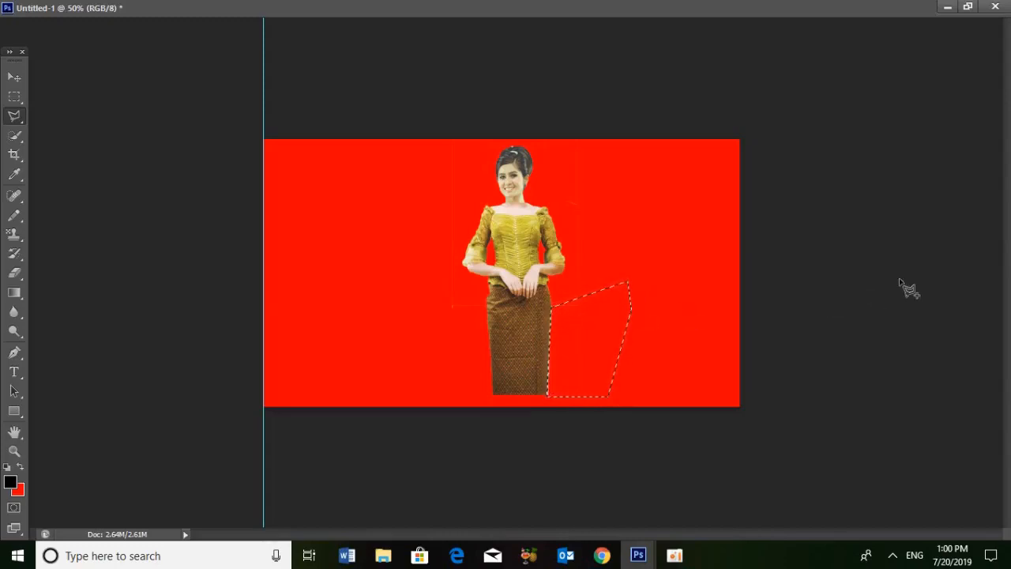
pyautogui.hotkey('ctrl', 'd')
pyautogui.click(551, 306)
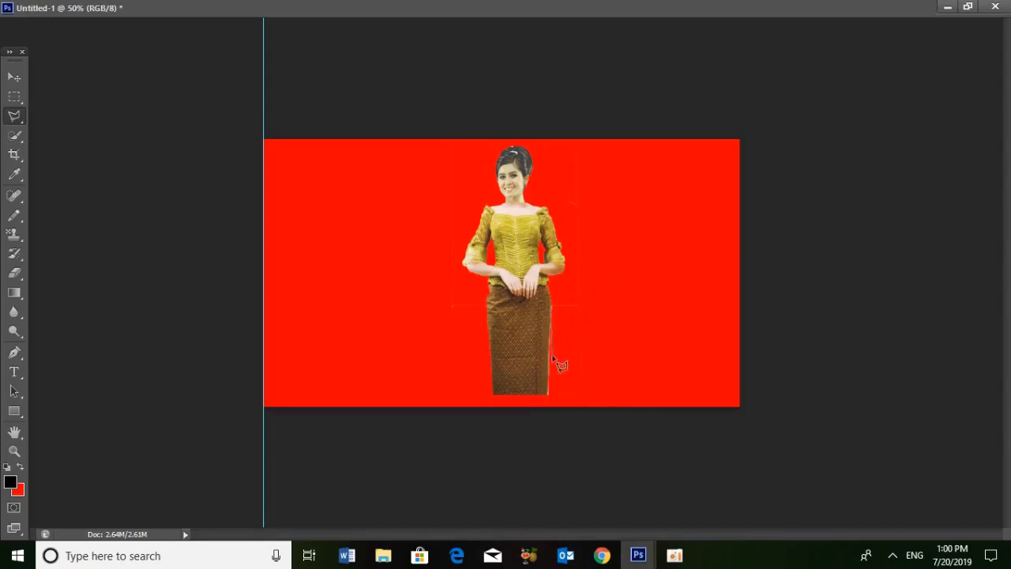
pyautogui.click(548, 398)
pyautogui.click(581, 395)
pyautogui.click(677, 309)
pyautogui.click(658, 285)
pyautogui.click(554, 308)
pyautogui.hotkey('ctrl', 'd')
pyautogui.click(551, 308)
pyautogui.click(546, 406)
pyautogui.click(640, 379)
pyautogui.click(648, 262)
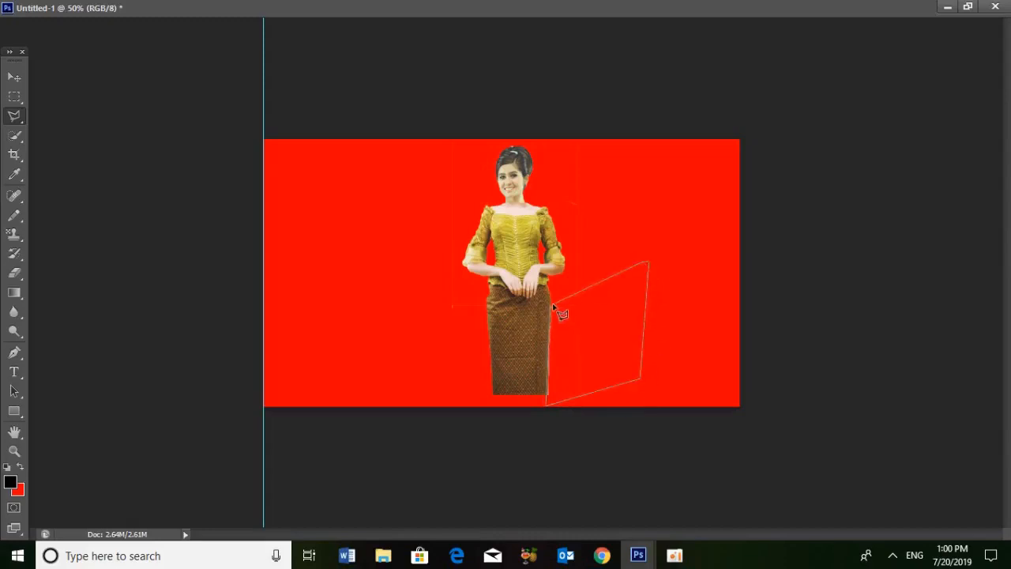
pyautogui.click(557, 315)
pyautogui.hotkey('ctrl', 'd')
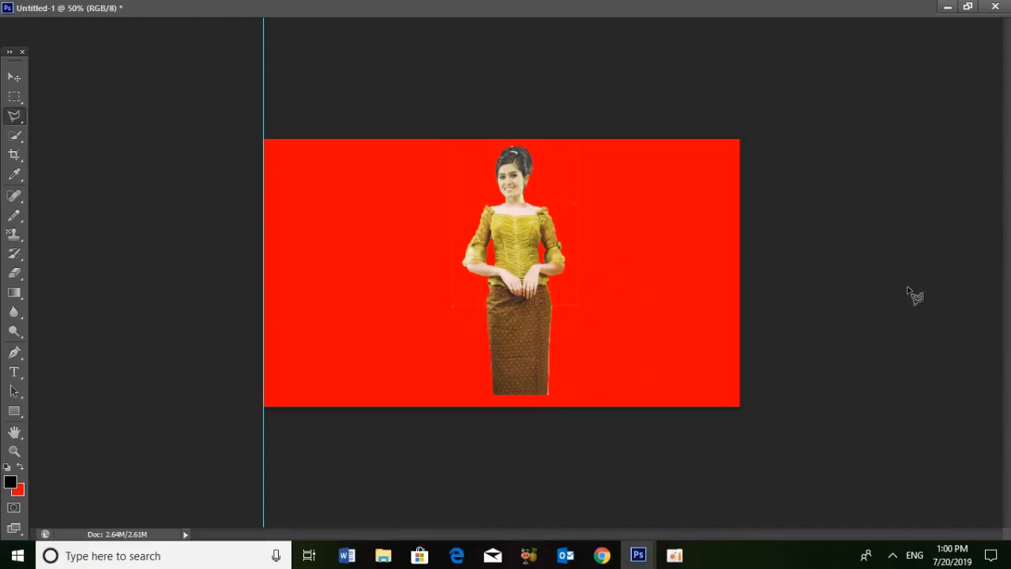
# - Restore the document window and remove the vertical guide along the canvas edge with the Move tool
pyautogui.click(14, 76)
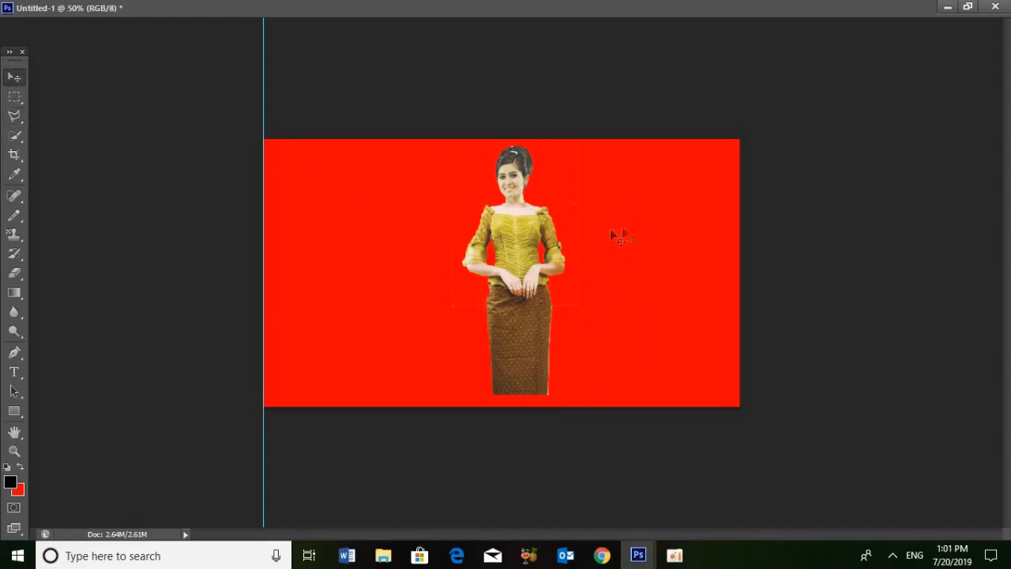
pyautogui.click(969, 7)
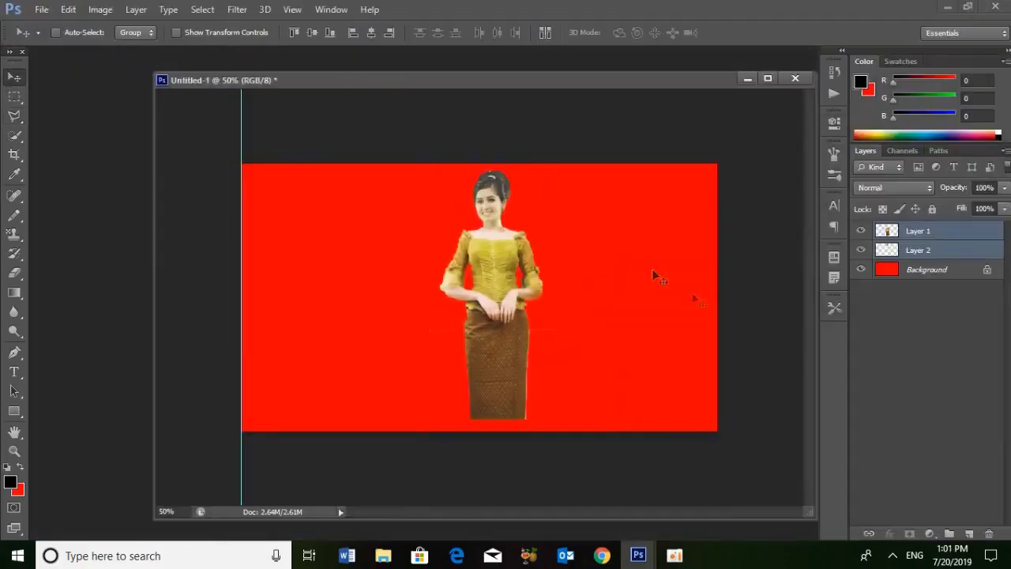
pyautogui.moveTo(241, 139); pyautogui.dragTo(127, 139)
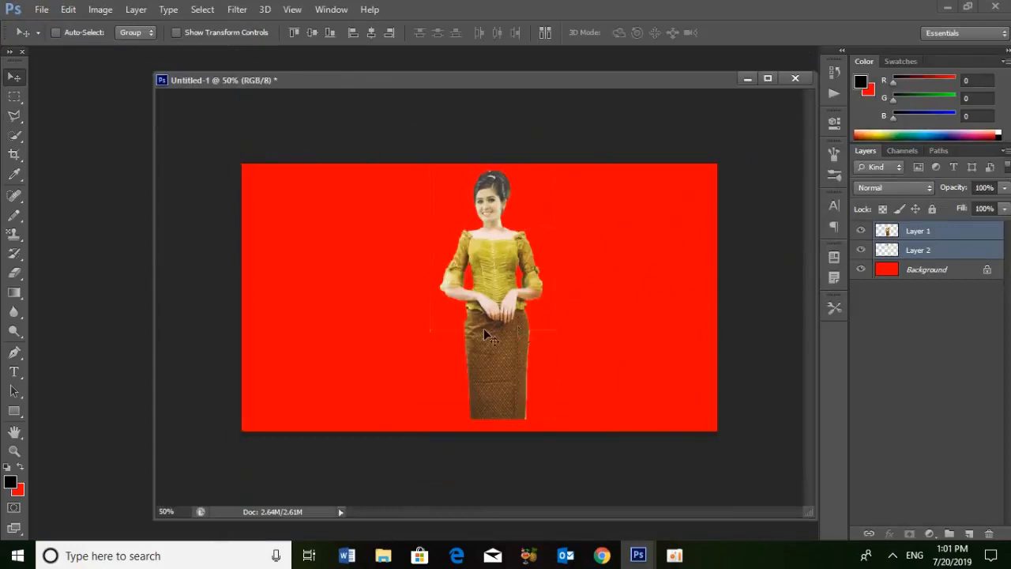
# - Try to move the body on Layer 1 downward separately from the head, and undo the move
pyautogui.rightClick(486, 258)
pyautogui.click(509, 263)
pyautogui.moveTo(496, 278)
pyautogui.mouseDown()
pyautogui.moveTo(494, 297)
pyautogui.moveTo(491, 285)
pyautogui.mouseUp()
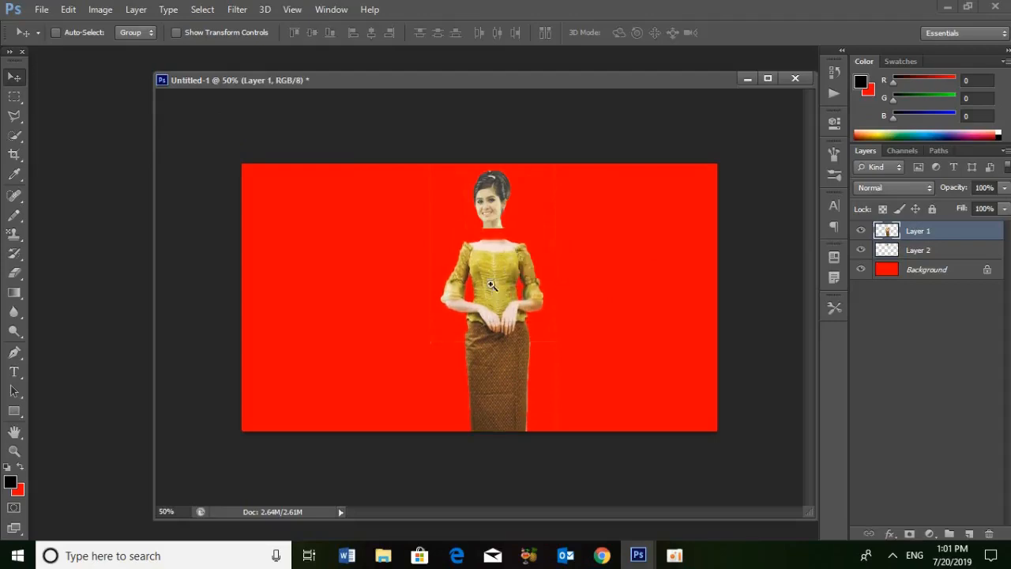
pyautogui.hotkey('ctrl', 'alt', 'z')
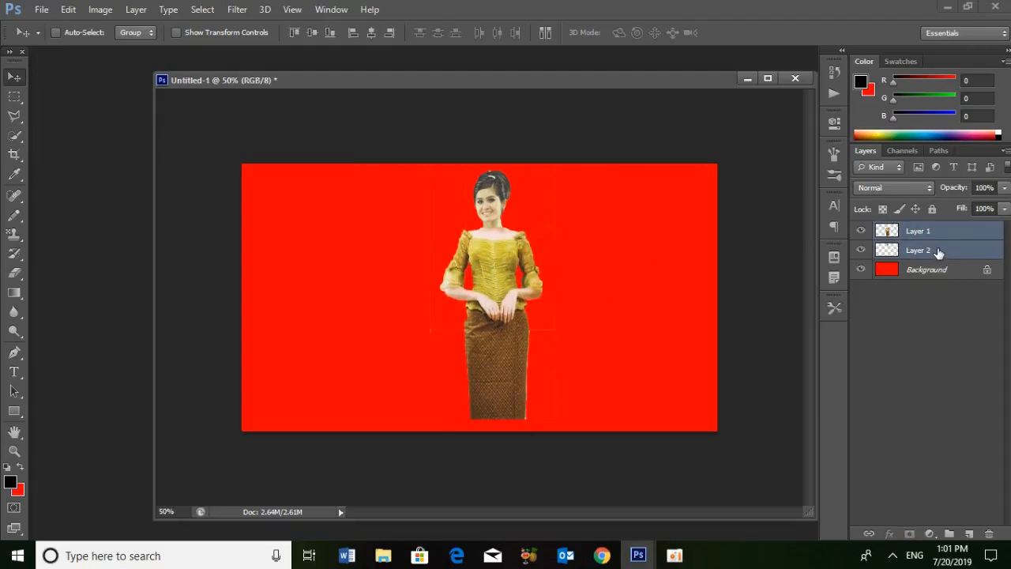
# - Show the rulers, try merging the head and body layers and repositioning the merged figure, and undo back to separate layers
pyautogui.hotkey('ctrl', 'r')
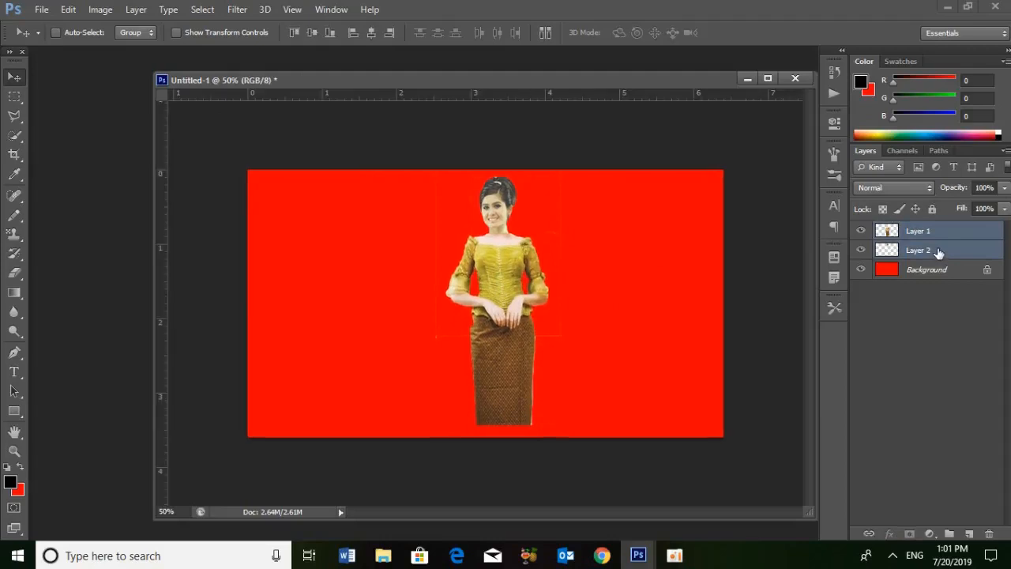
pyautogui.hotkey('ctrl', 'e')
pyautogui.moveTo(514, 278); pyautogui.dragTo(448, 287)
pyautogui.moveTo(666, 78); pyautogui.dragTo(564, 77)
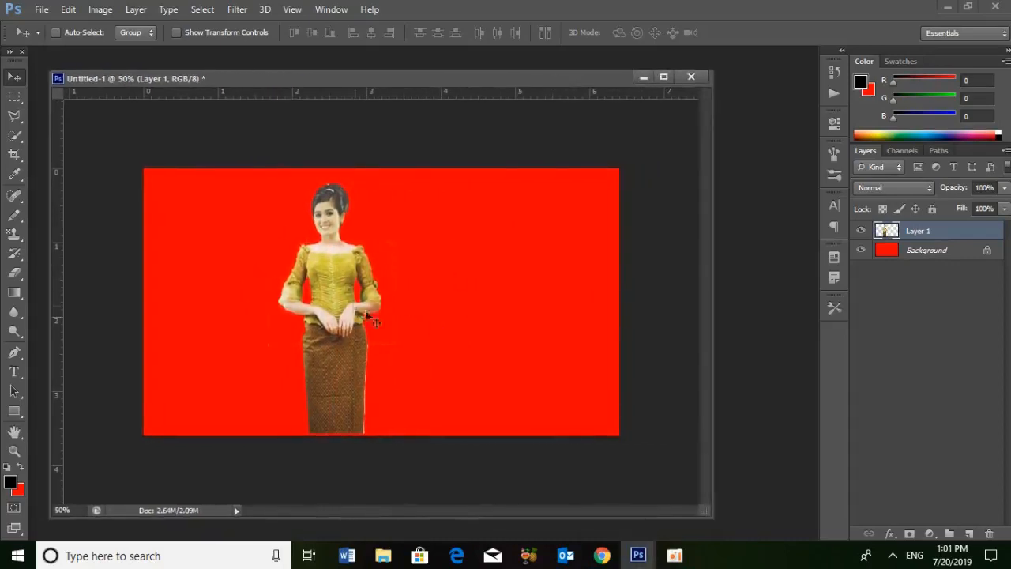
pyautogui.hotkey('ctrl', '+')
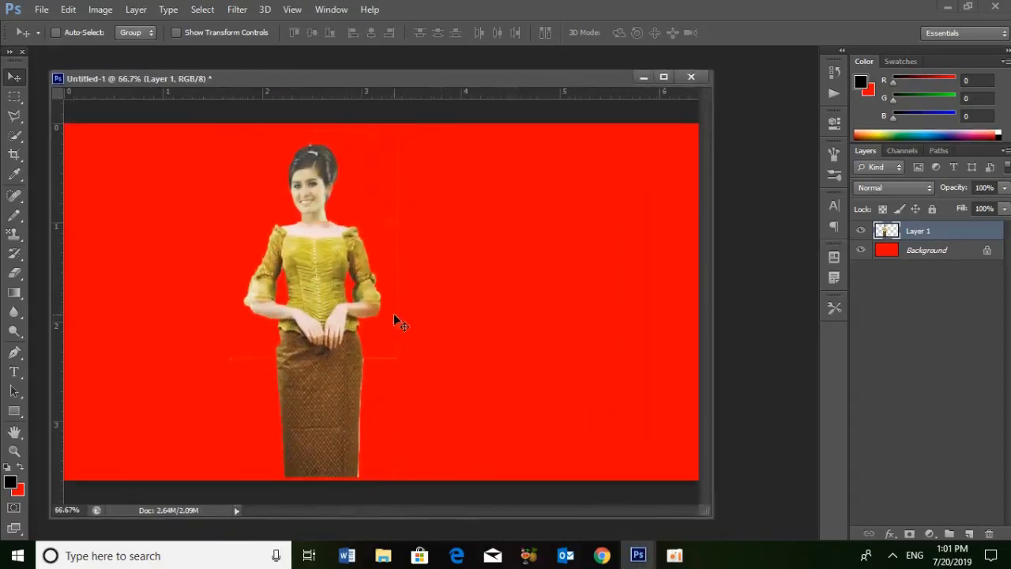
pyautogui.moveTo(320, 253)
pyautogui.mouseDown()
pyautogui.moveTo(332, 230)
pyautogui.moveTo(332, 239)
pyautogui.mouseUp()
pyautogui.hotkey('ctrl', 'alt', 'z')
pyautogui.hotkey('ctrl', 'alt', 'z')
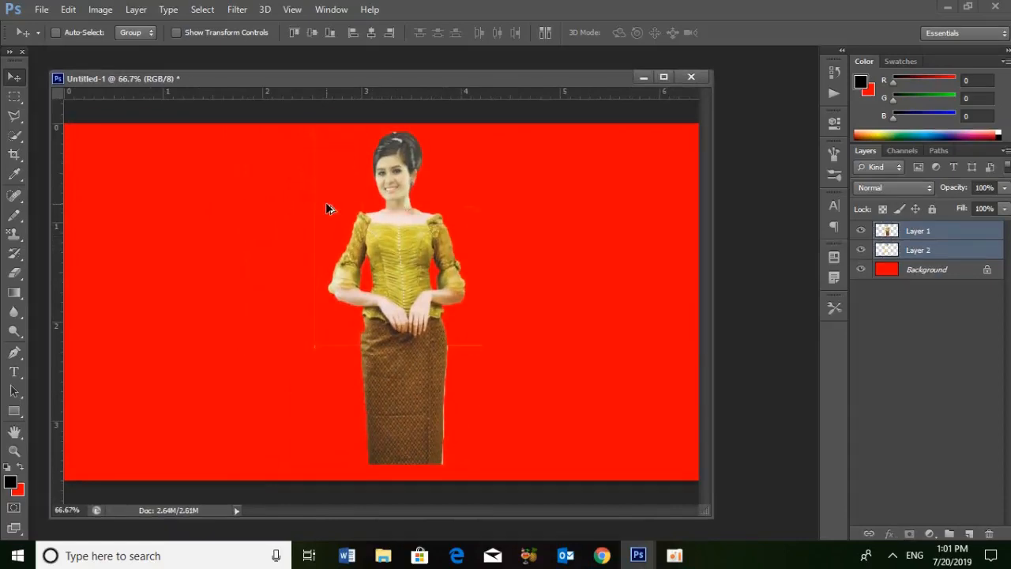
# - Merge Layer 2 with Layer 1 and move the merged figure slightly up and toward the image's right
pyautogui.click(928, 251)
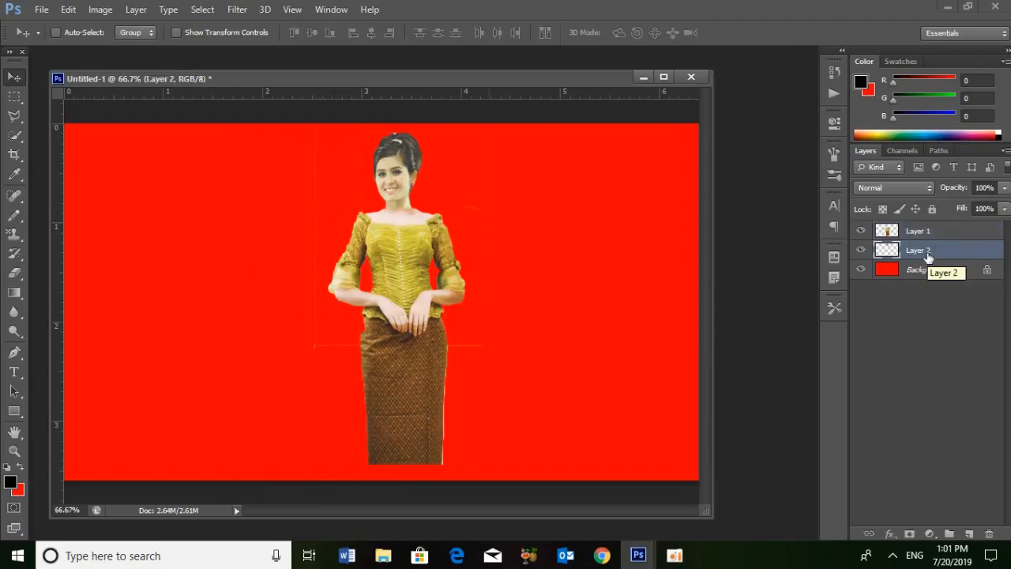
pyautogui.keyDown('ctrl'); pyautogui.click(930, 232); pyautogui.keyUp('ctrl')
pyautogui.hotkey('ctrl', 'e')
pyautogui.moveTo(385, 264)
pyautogui.mouseDown()
pyautogui.moveTo(405, 249)
pyautogui.moveTo(397, 257)
pyautogui.mouseUp()
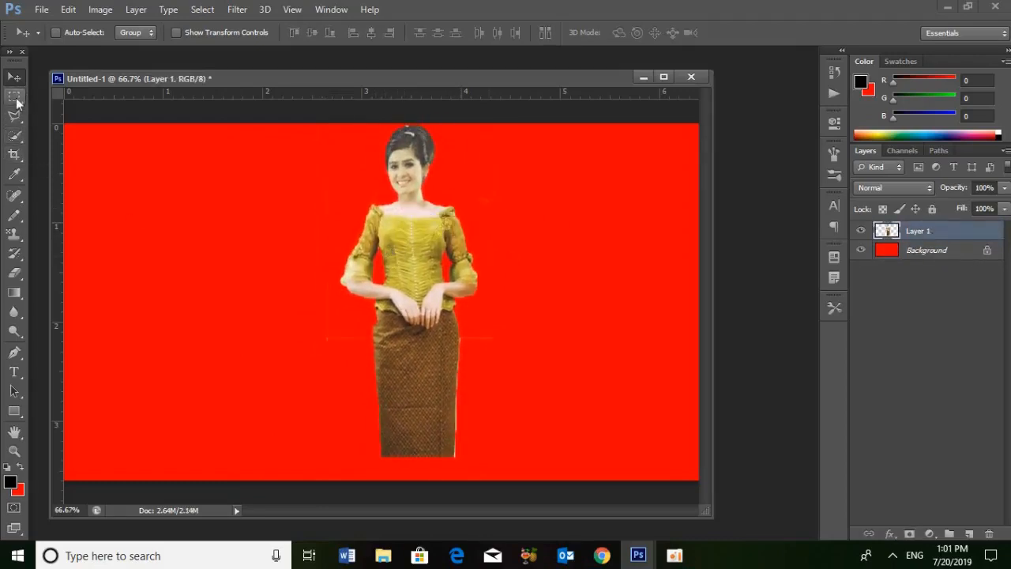
# - Select the pale fringe along the skirt's right edge with the Polygonal Lasso, delete it, and deselect
pyautogui.click(14, 96)
pyautogui.click(13, 119)
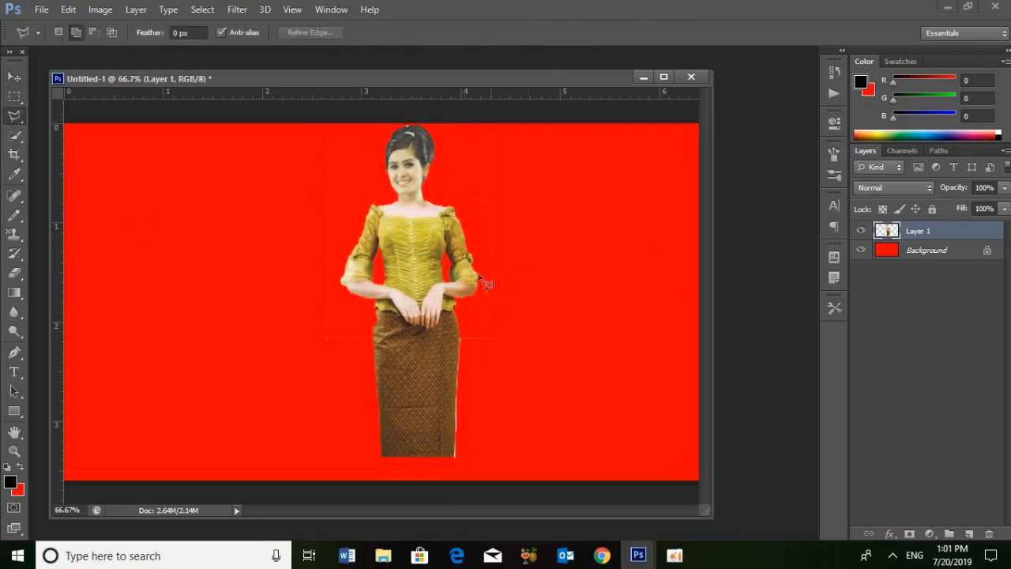
pyautogui.click(458, 336)
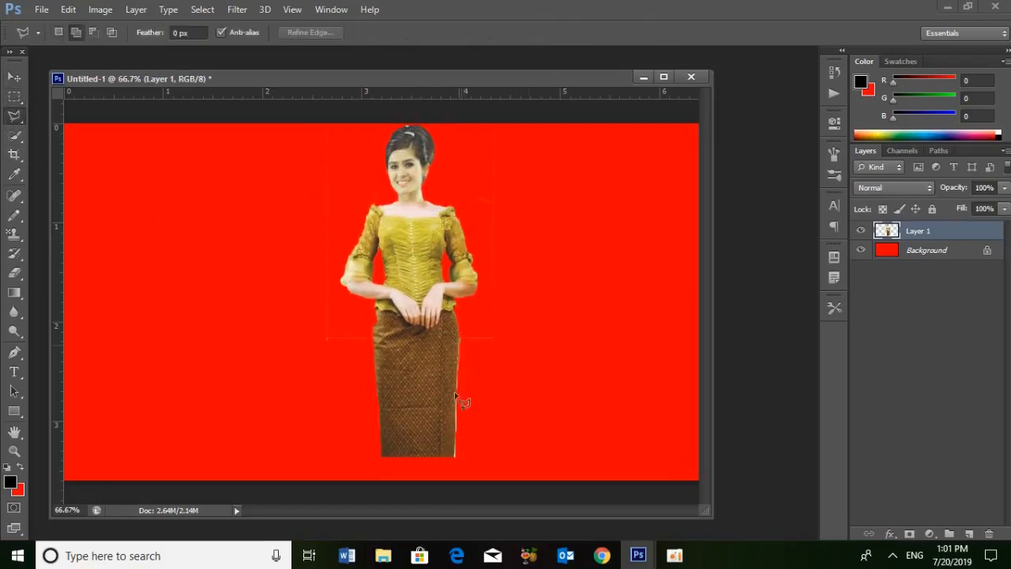
pyautogui.click(454, 462)
pyautogui.click(544, 444)
pyautogui.click(552, 307)
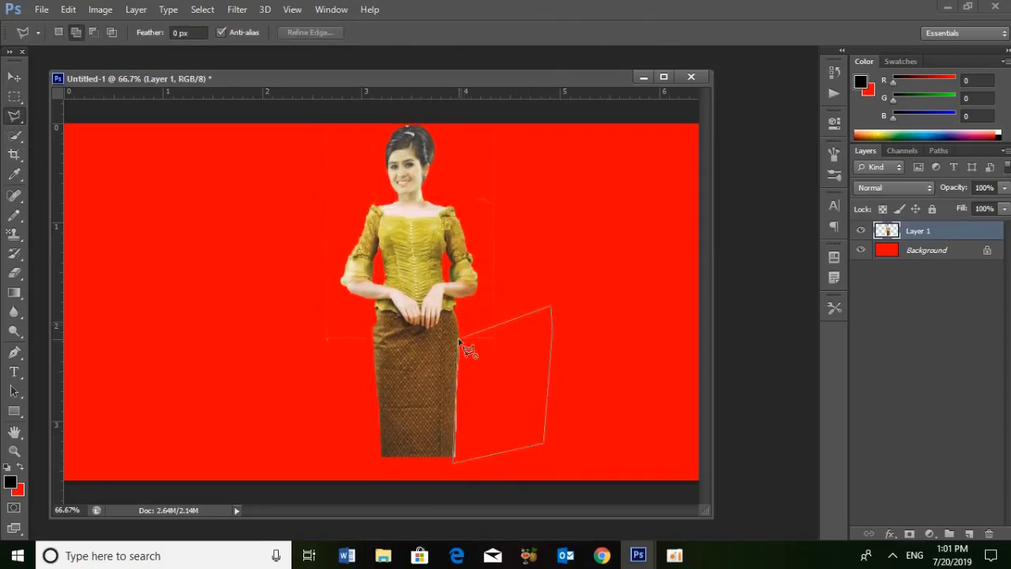
pyautogui.click(458, 341)
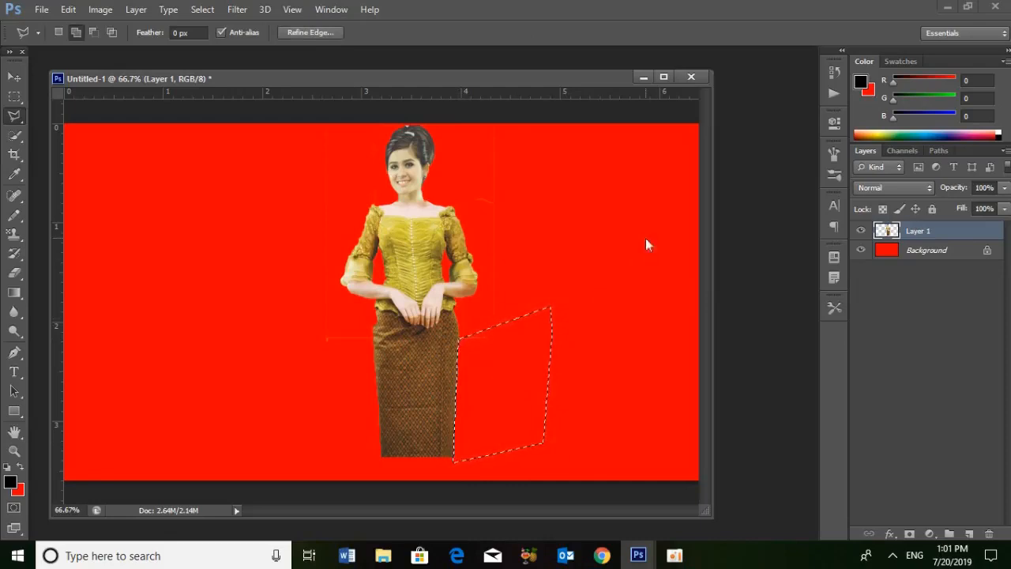
pyautogui.hotkey('ctrl', 'd')
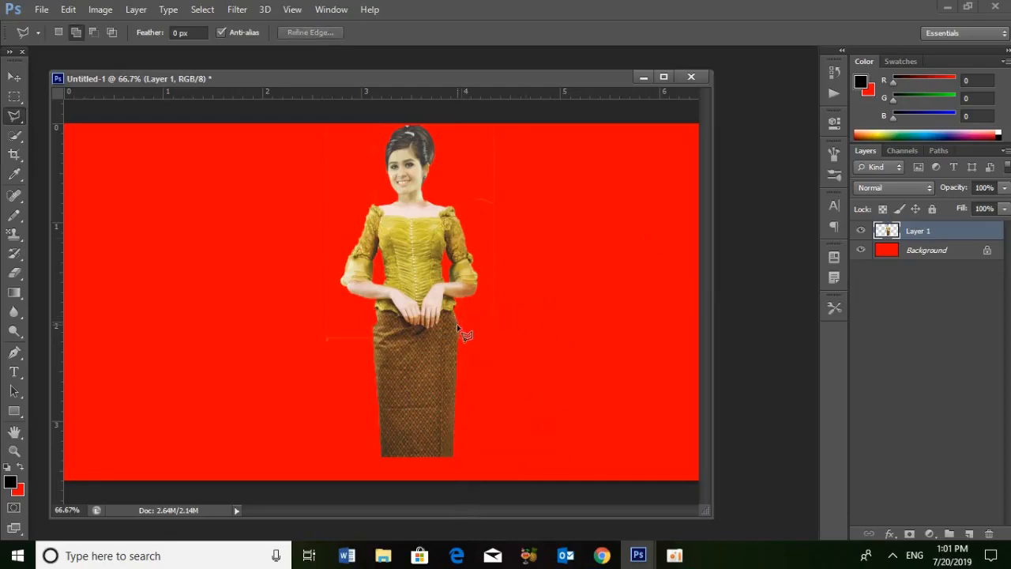
# - Outline the remaining fringe beside the right hip with the Polygonal Lasso, delete it, and clear the selection
pyautogui.click(458, 354)
pyautogui.click(520, 346)
pyautogui.click(539, 303)
pyautogui.click(485, 295)
pyautogui.doubleClick(457, 328)
pyautogui.hotkey('ctrl', 'd')
# - Lasso the stray line beside the skirt's left edge, delete it, and deselect
pyautogui.click(371, 338)
pyautogui.click(353, 315)
pyautogui.click(272, 305)
pyautogui.click(218, 390)
pyautogui.click(337, 444)
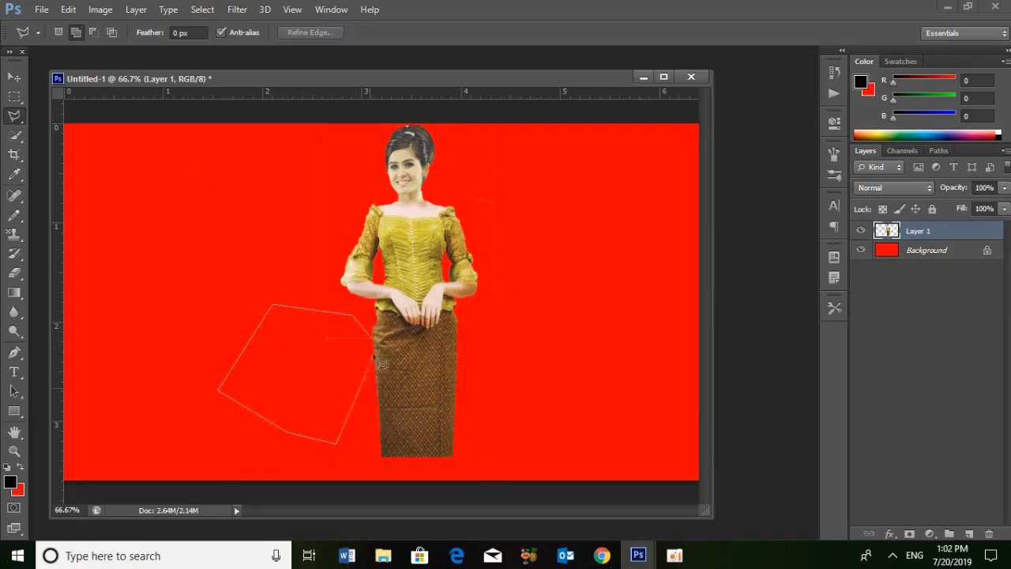
pyautogui.click(373, 343)
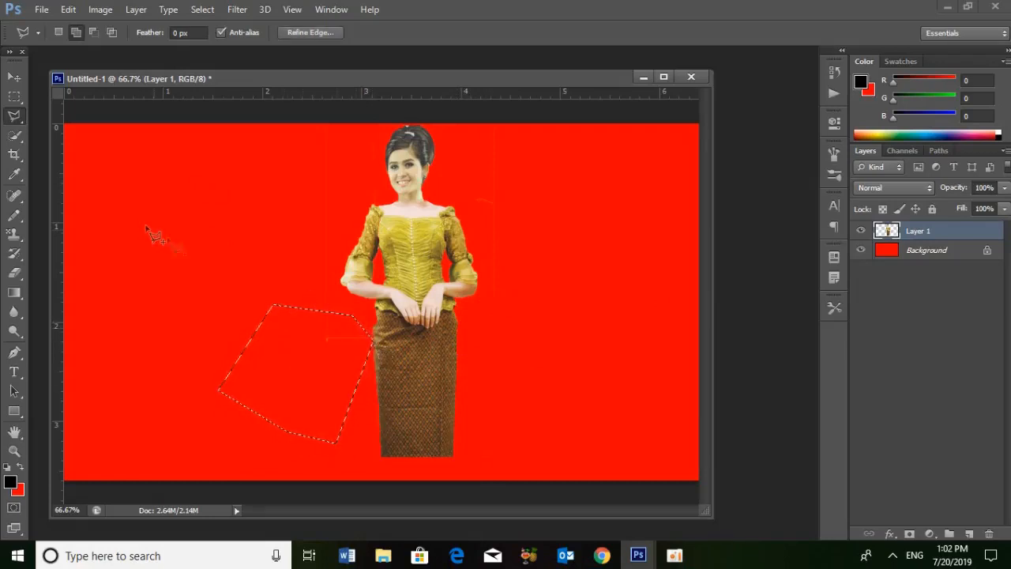
pyautogui.hotkey('ctrl', 'd')
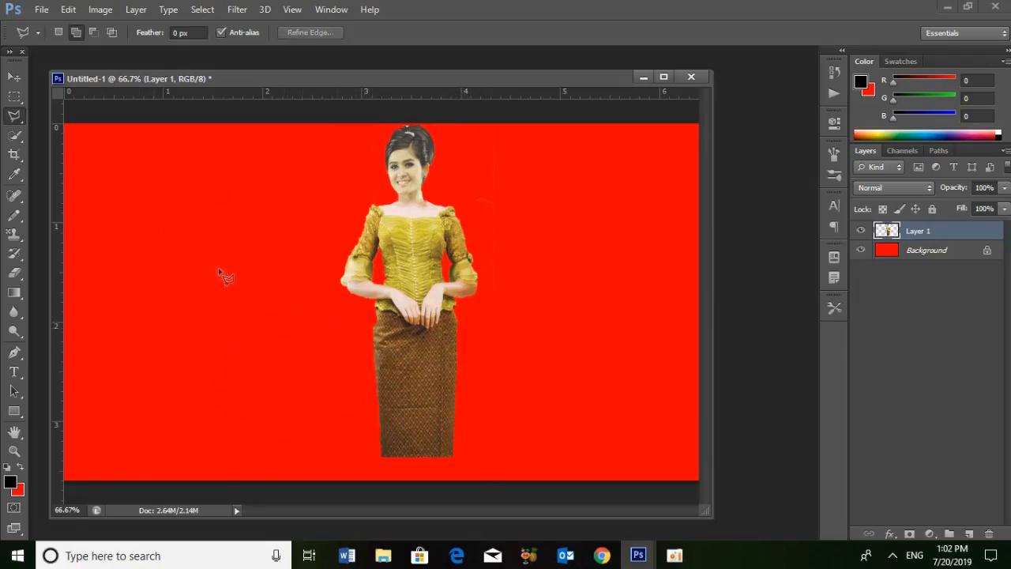
# - Move the figure about 0.68 cm toward the image's left and 0.30 cm down, and reposition the document window
pyautogui.click(14, 78)
pyautogui.moveTo(426, 249); pyautogui.dragTo(359, 278)
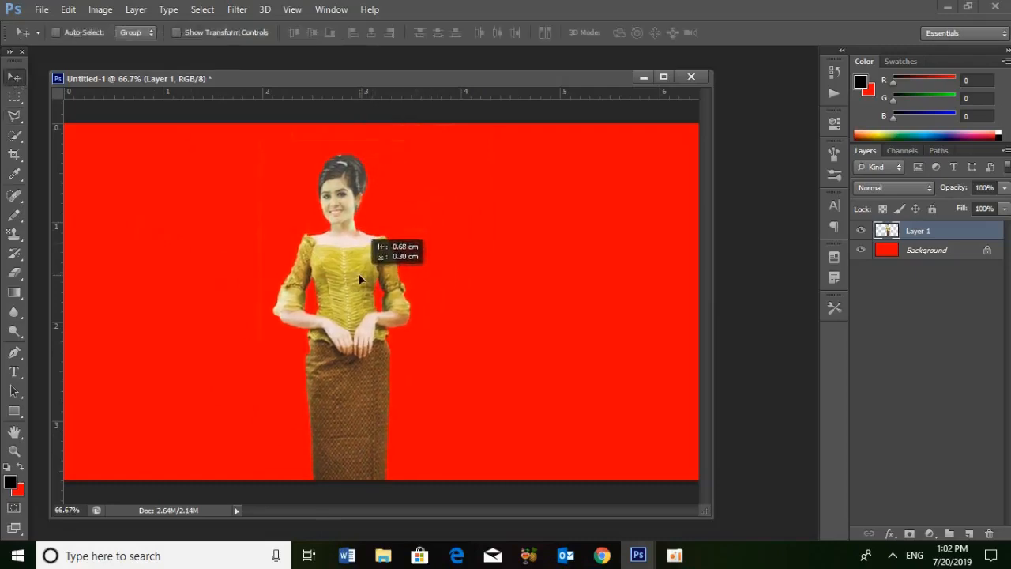
pyautogui.moveTo(339, 80); pyautogui.dragTo(392, 107)
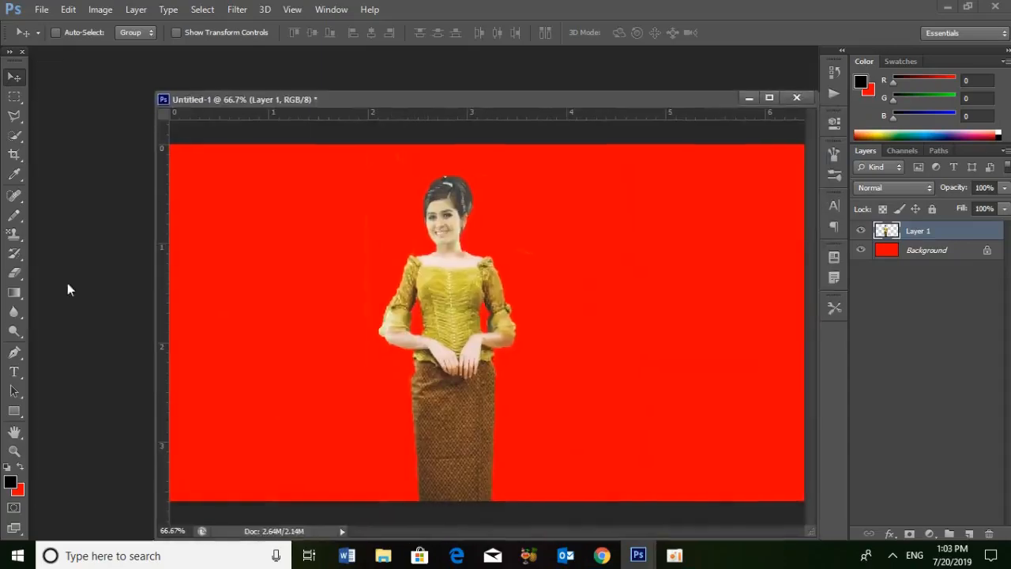
# - Open the Angkor Wat temple photo and bring it into the Untitled-1 composite as a new layer over the figure
pyautogui.hotkey('ctrl', 'o')
pyautogui.click(647, 271)
pyautogui.click(699, 464)
pyautogui.moveTo(365, 117); pyautogui.dragTo(681, 169)
pyautogui.moveTo(849, 332); pyautogui.dragTo(348, 311)
pyautogui.moveTo(894, 155); pyautogui.dragTo(173, 249)
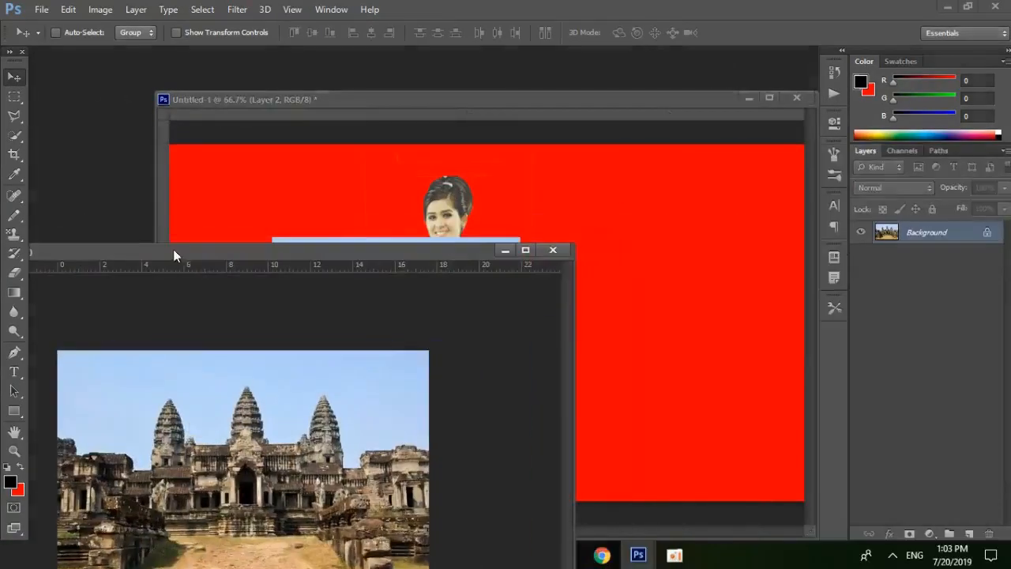
pyautogui.click(523, 251)
pyautogui.moveTo(362, 314); pyautogui.dragTo(414, 335)
# - Free-transform the temple photo on Layer 2 so that it covers the entire canvas
pyautogui.hotkey('ctrl', 't')
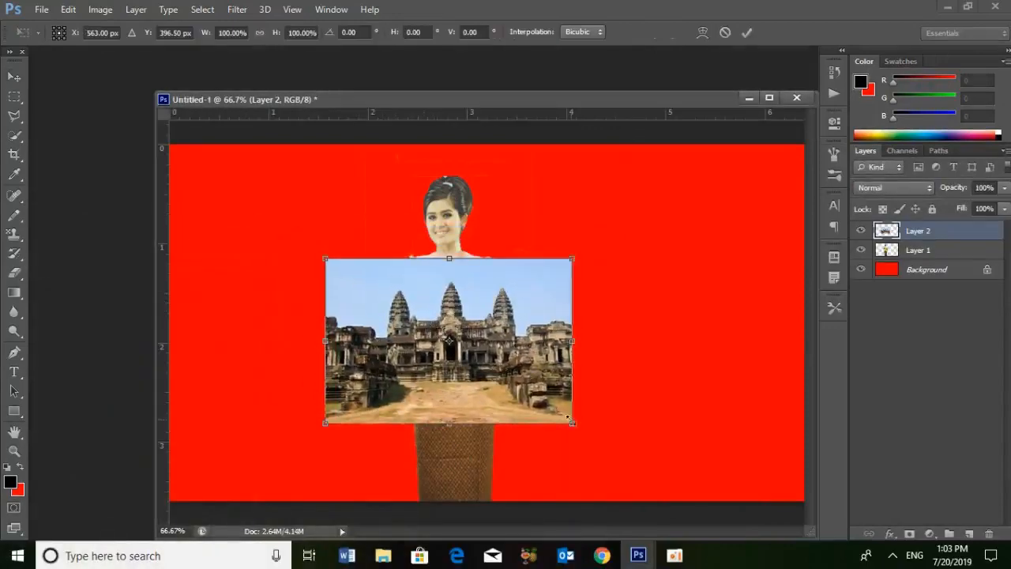
pyautogui.moveTo(572, 424); pyautogui.dragTo(751, 482)
pyautogui.moveTo(296, 368); pyautogui.dragTo(287, 369)
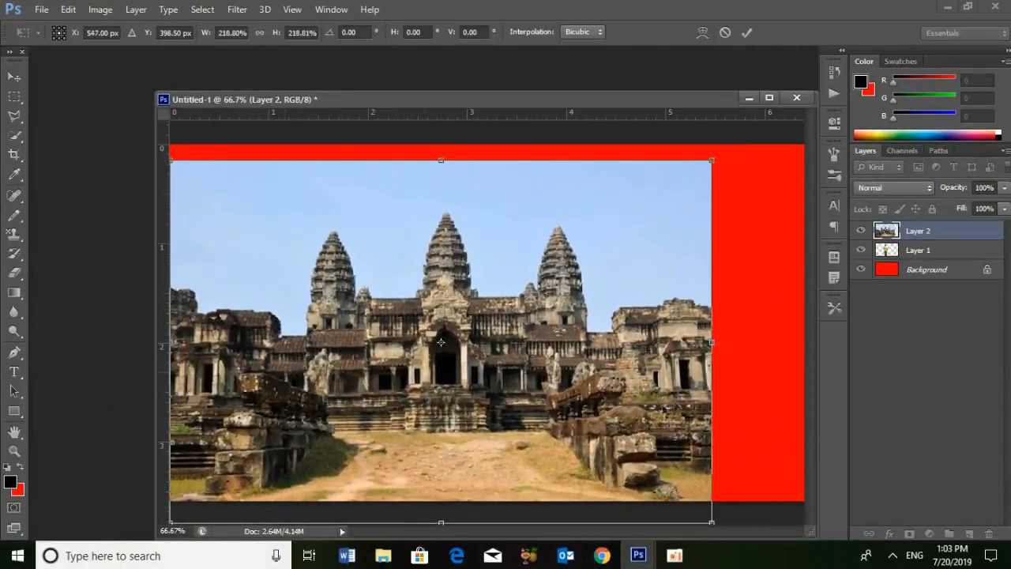
pyautogui.moveTo(708, 354); pyautogui.dragTo(804, 351)
pyautogui.moveTo(487, 160); pyautogui.dragTo(488, 145)
pyautogui.press('Return')
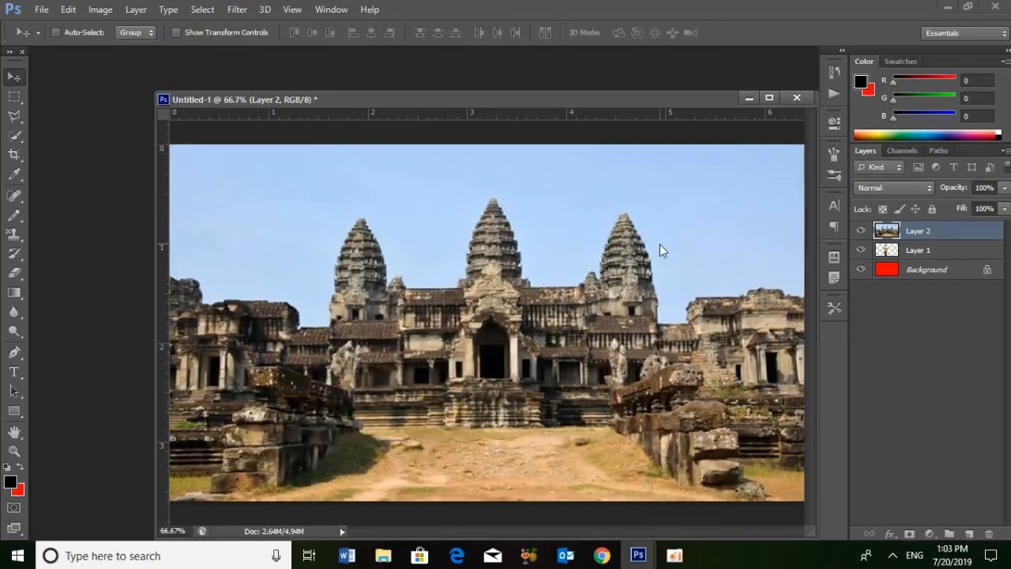
# - Place Layer 1 above the temple layer and shift the woman slightly down and toward the image's right
pyautogui.moveTo(947, 253); pyautogui.dragTo(930, 231)
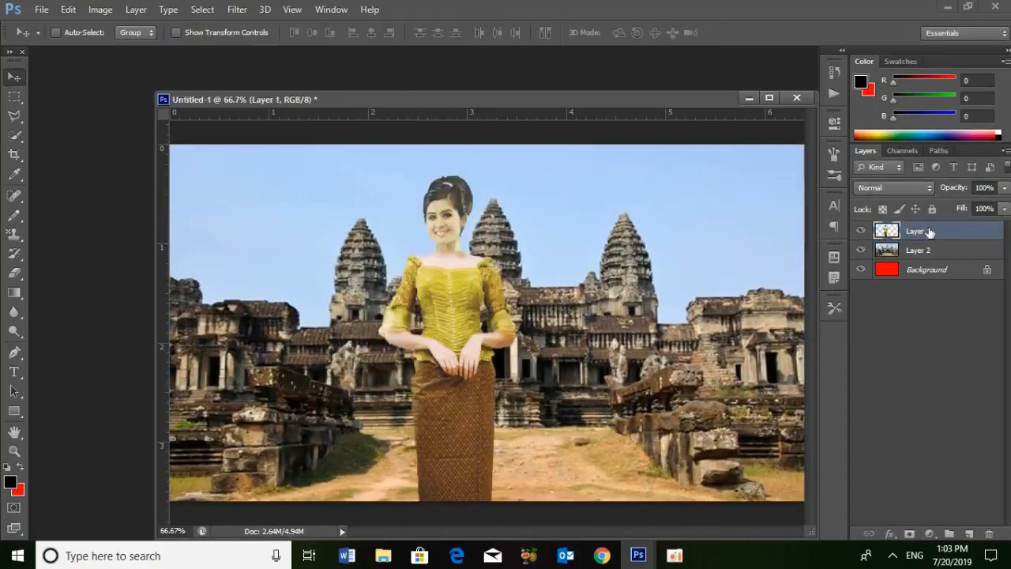
pyautogui.moveTo(471, 291); pyautogui.dragTo(478, 295)
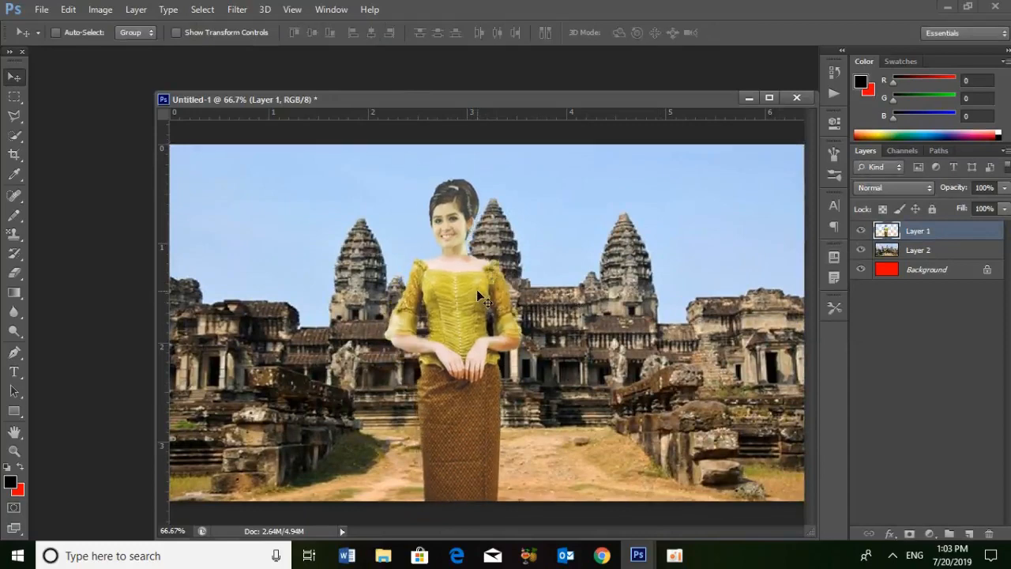
# - Scale the woman on Layer 1 to about 154.73% width and 153.92% height and place her at the image's left side
pyautogui.hotkey('ctrl', 't')
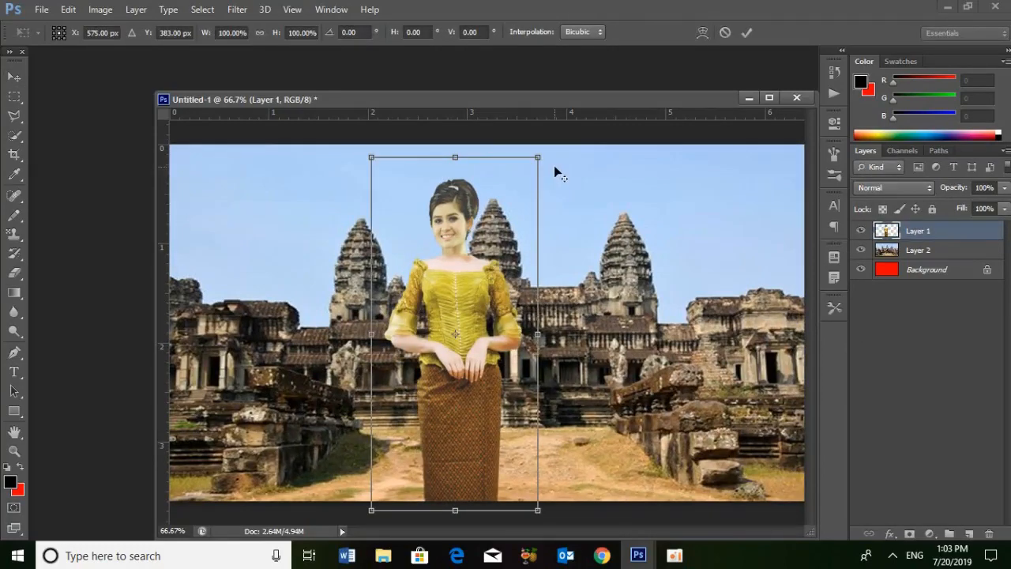
pyautogui.moveTo(538, 158); pyautogui.dragTo(503, 232)
pyautogui.moveTo(456, 321); pyautogui.dragTo(455, 386)
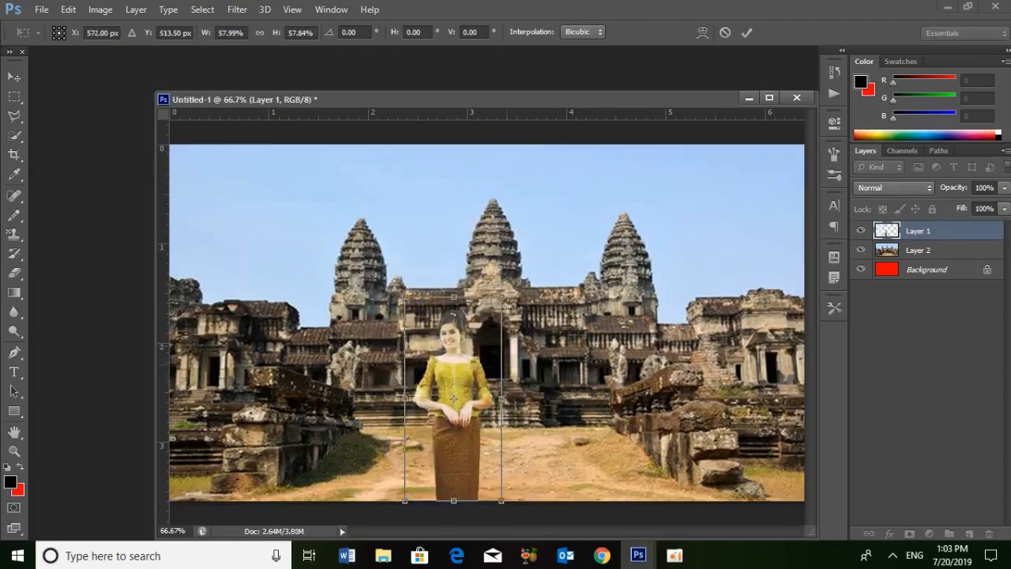
pyautogui.moveTo(503, 299); pyautogui.dragTo(484, 324)
pyautogui.moveTo(464, 372); pyautogui.dragTo(381, 394)
pyautogui.moveTo(404, 353); pyautogui.dragTo(601, 202)
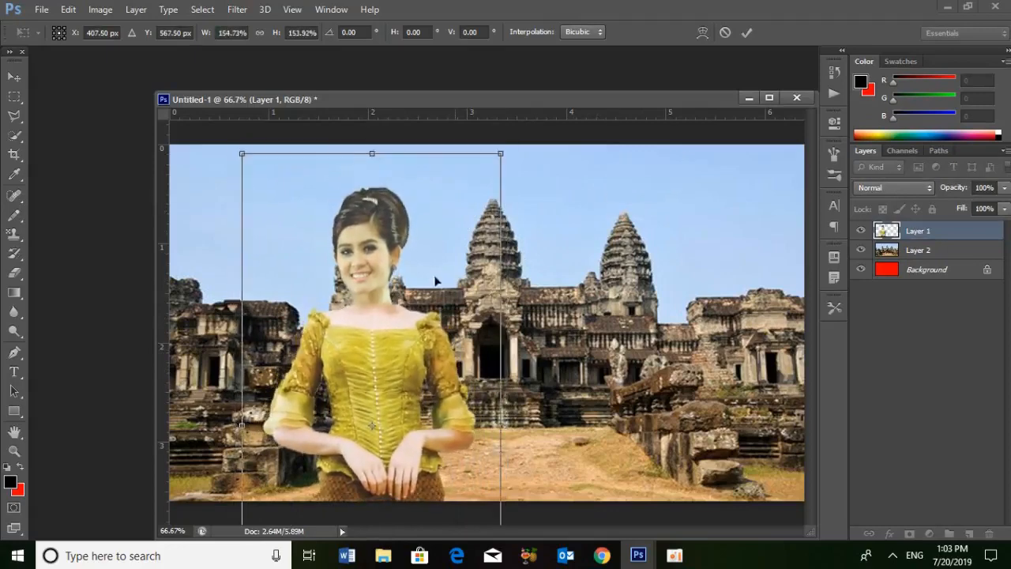
pyautogui.moveTo(431, 275); pyautogui.dragTo(350, 271)
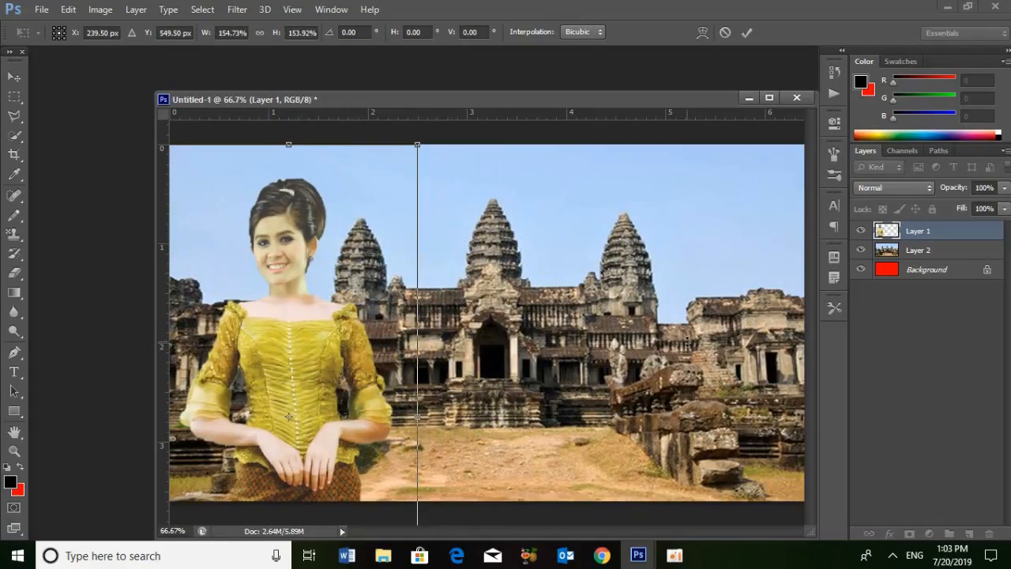
pyautogui.press('Return')
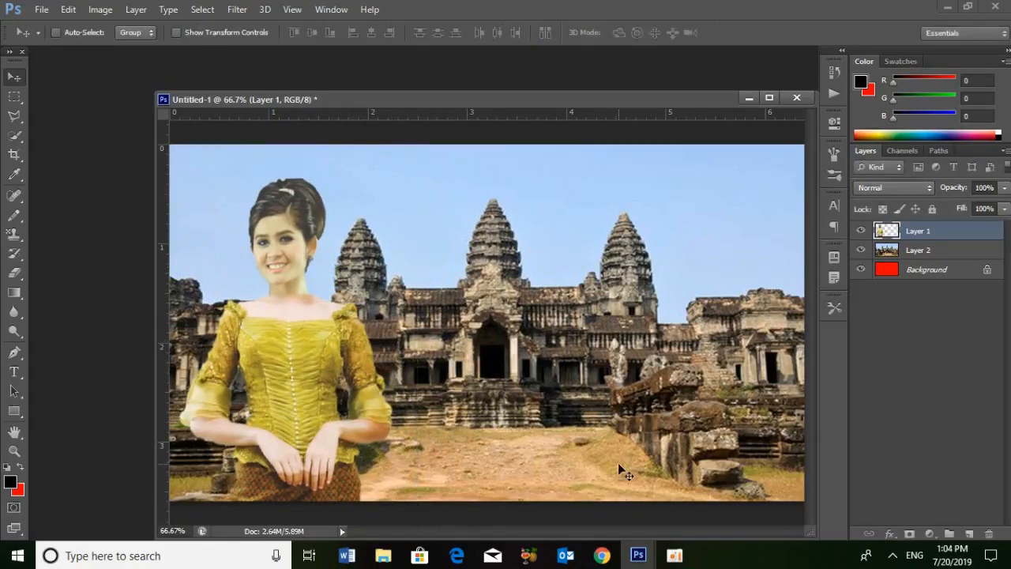